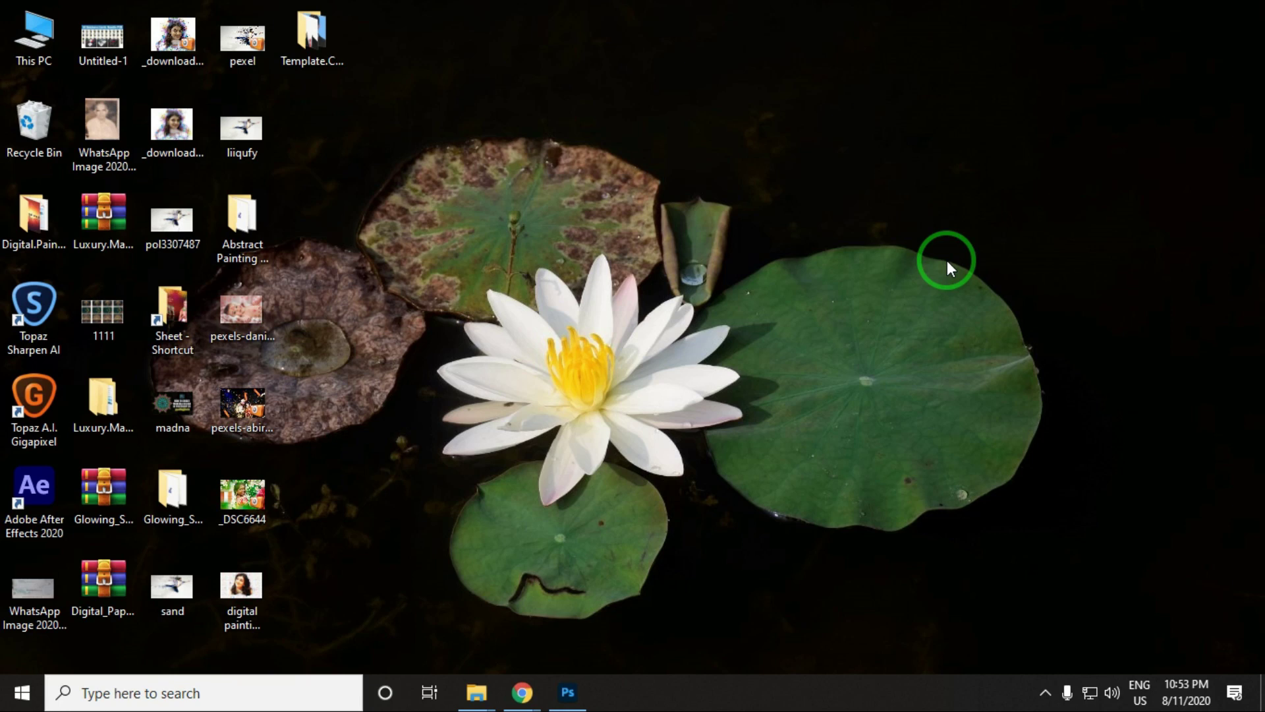
Bring up the 004 folder and open Photo template 01 in the image viewer.
mouse_move(481, 689)
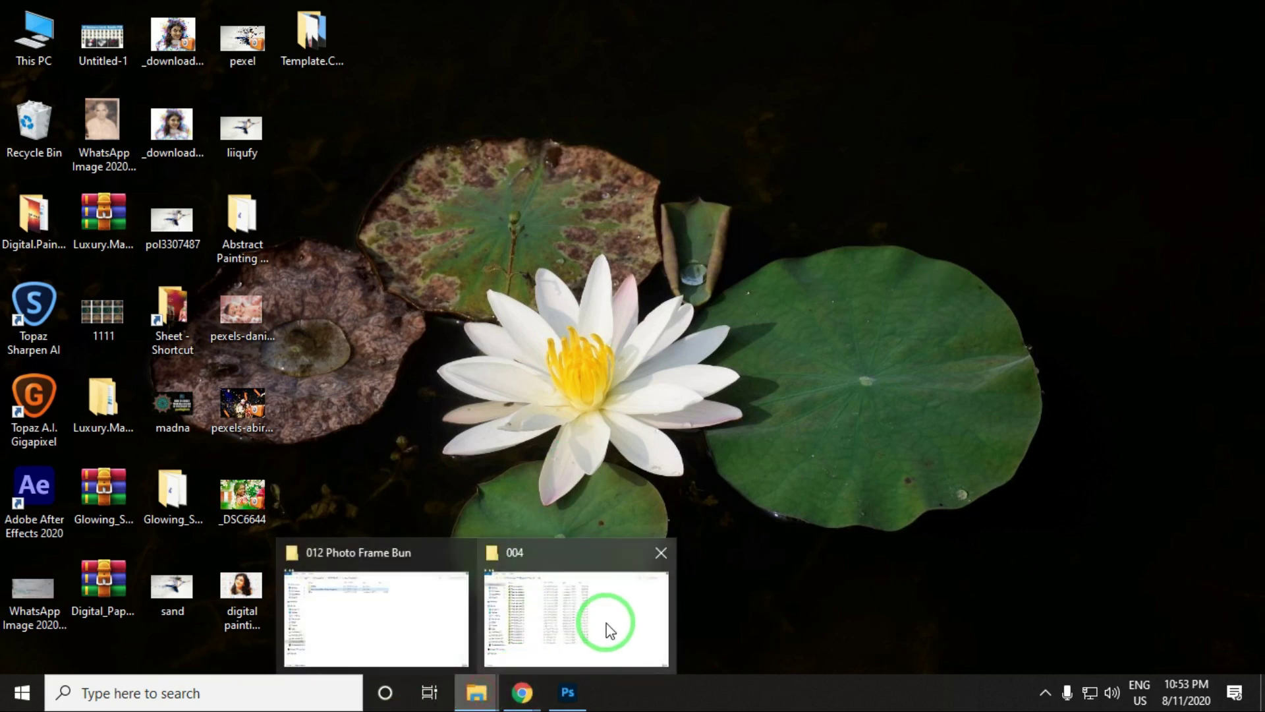
left_click(598, 608)
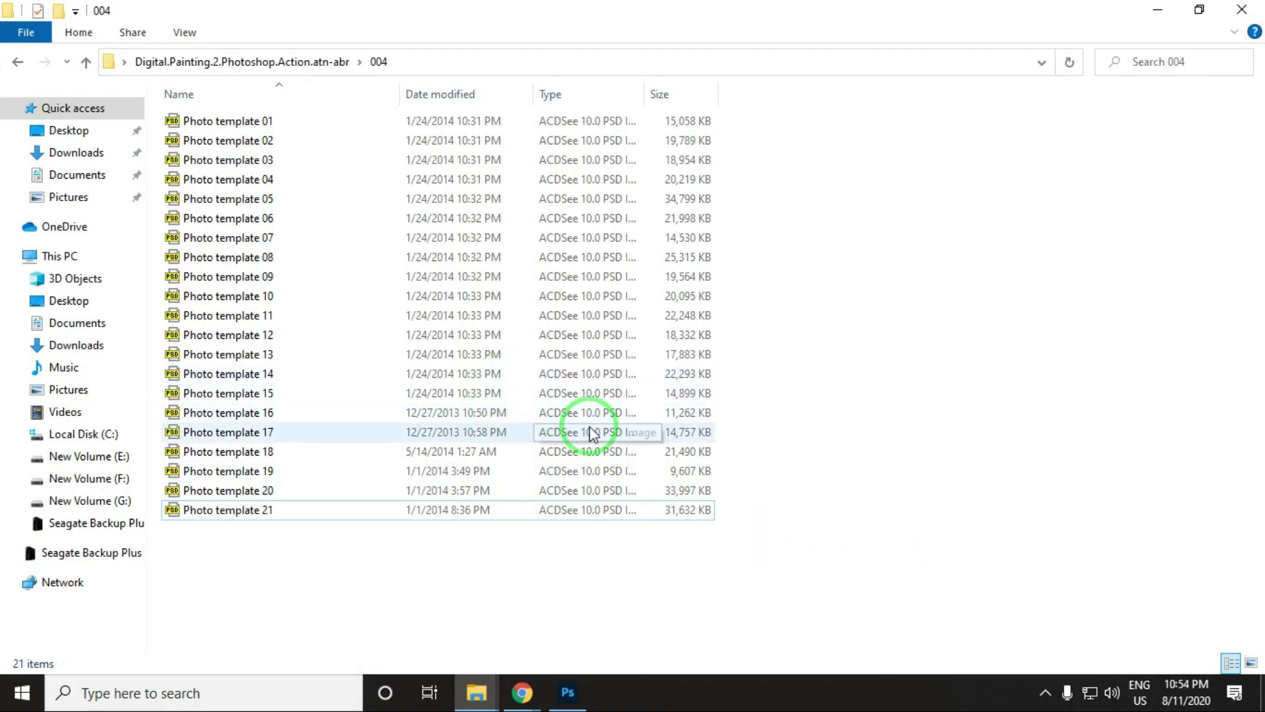
double_click(280, 121)
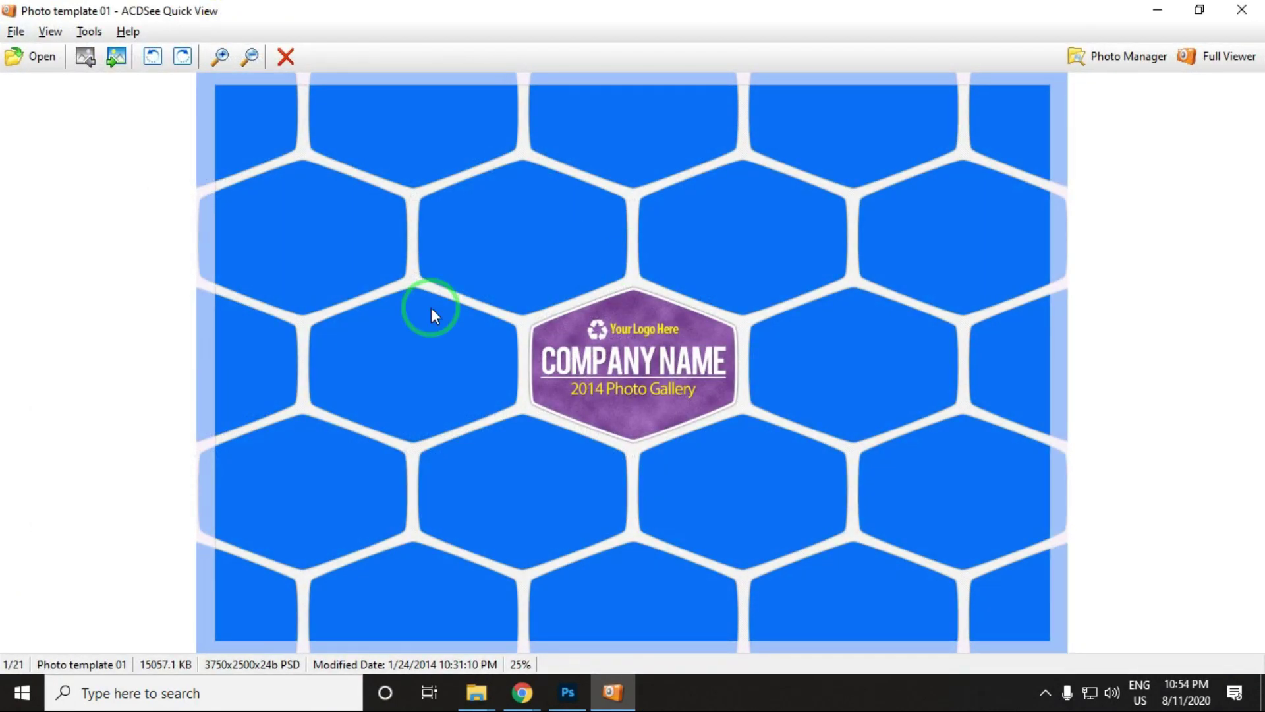
key("Escape")
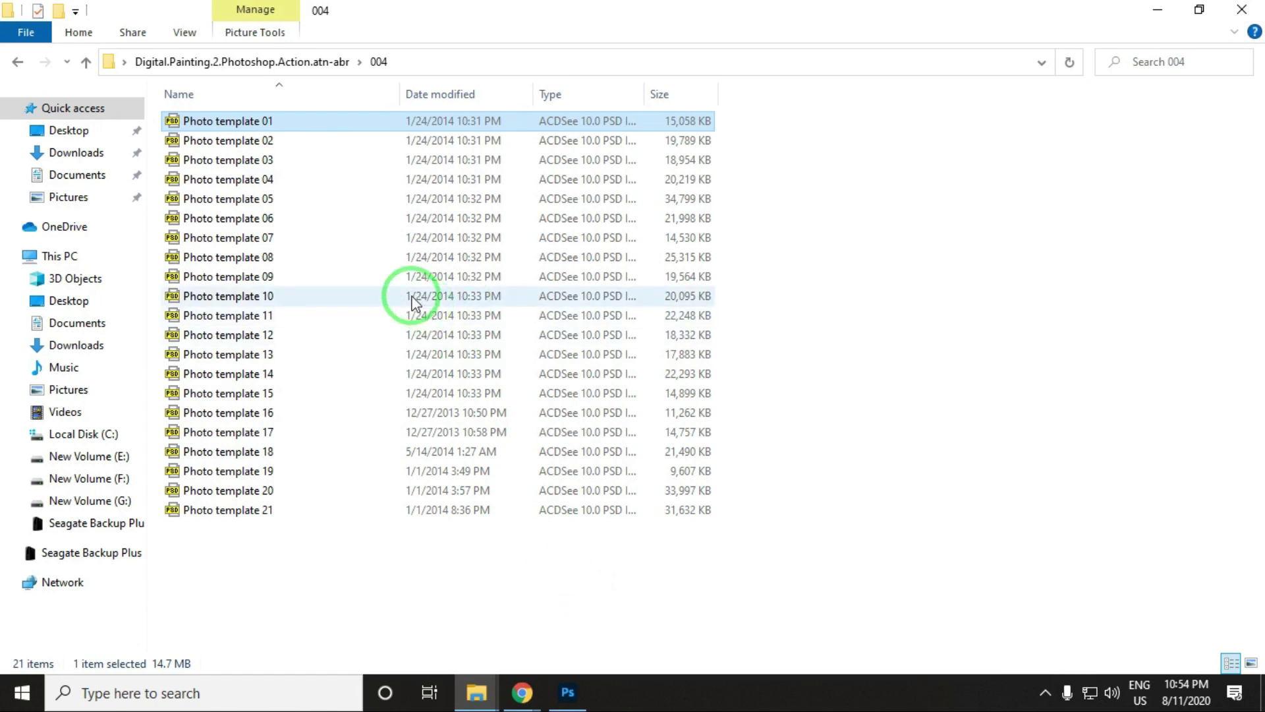
double_click(211, 121)
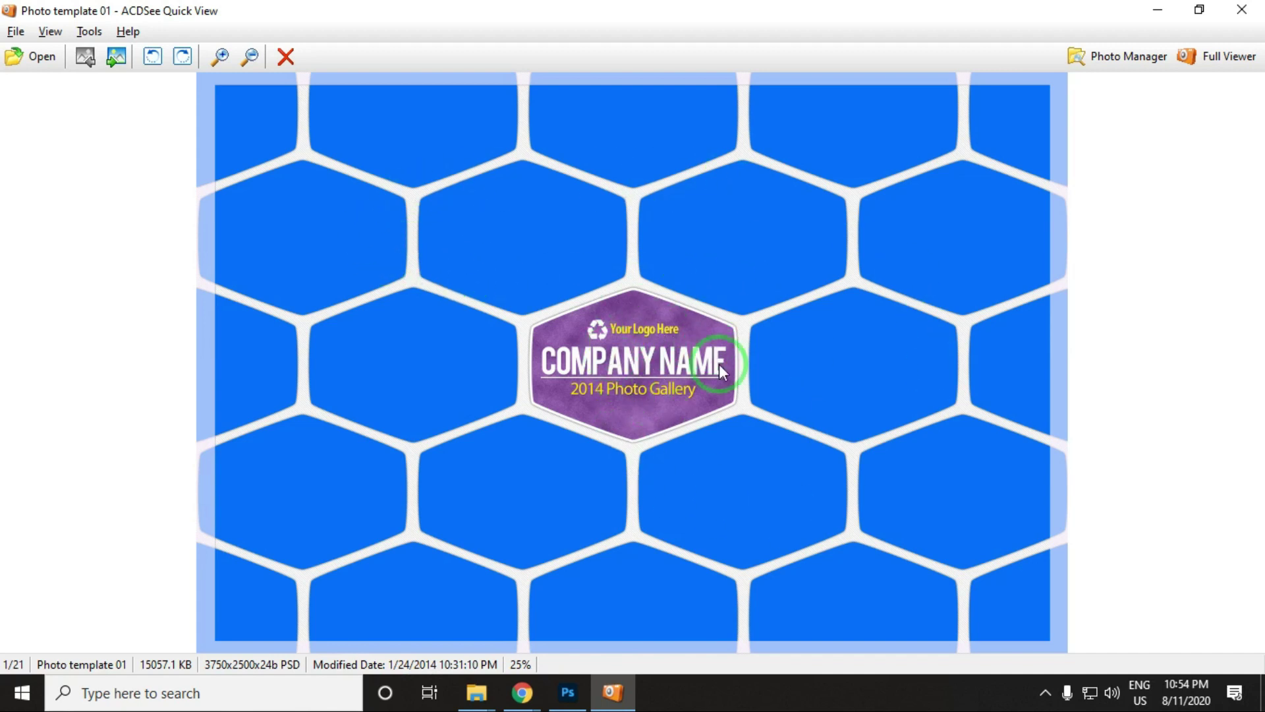
Examine the frame layouts of the PSD templates from Photo template 01 through Photo template 21.
scroll(457, 295, "down", 1)
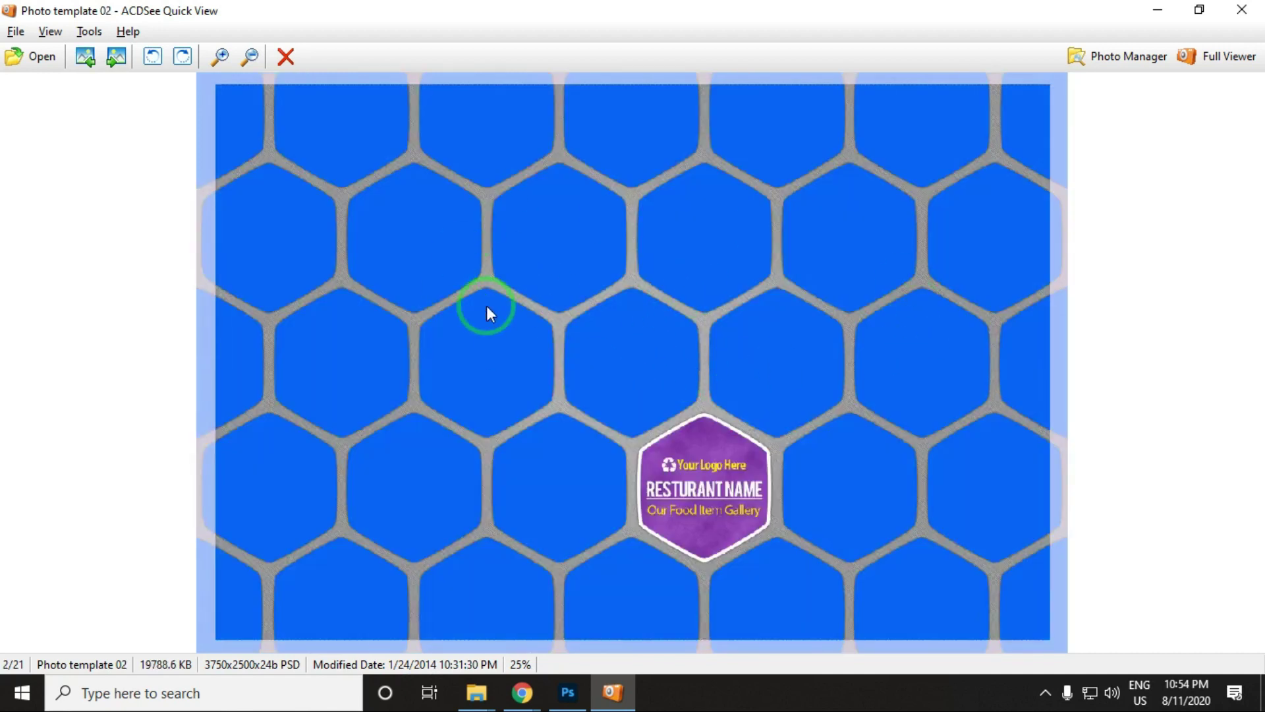
scroll(487, 330, "down", 1)
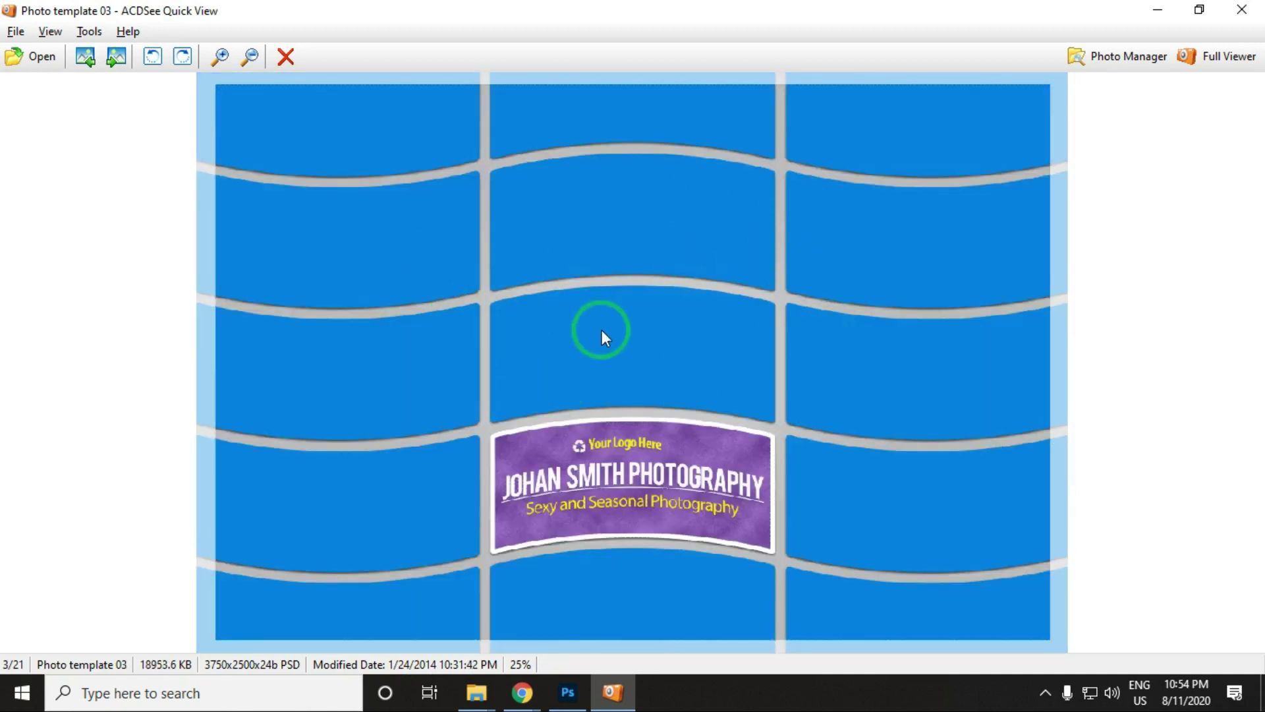
scroll(602, 330, "down", 1)
scroll(624, 324, "down", 1)
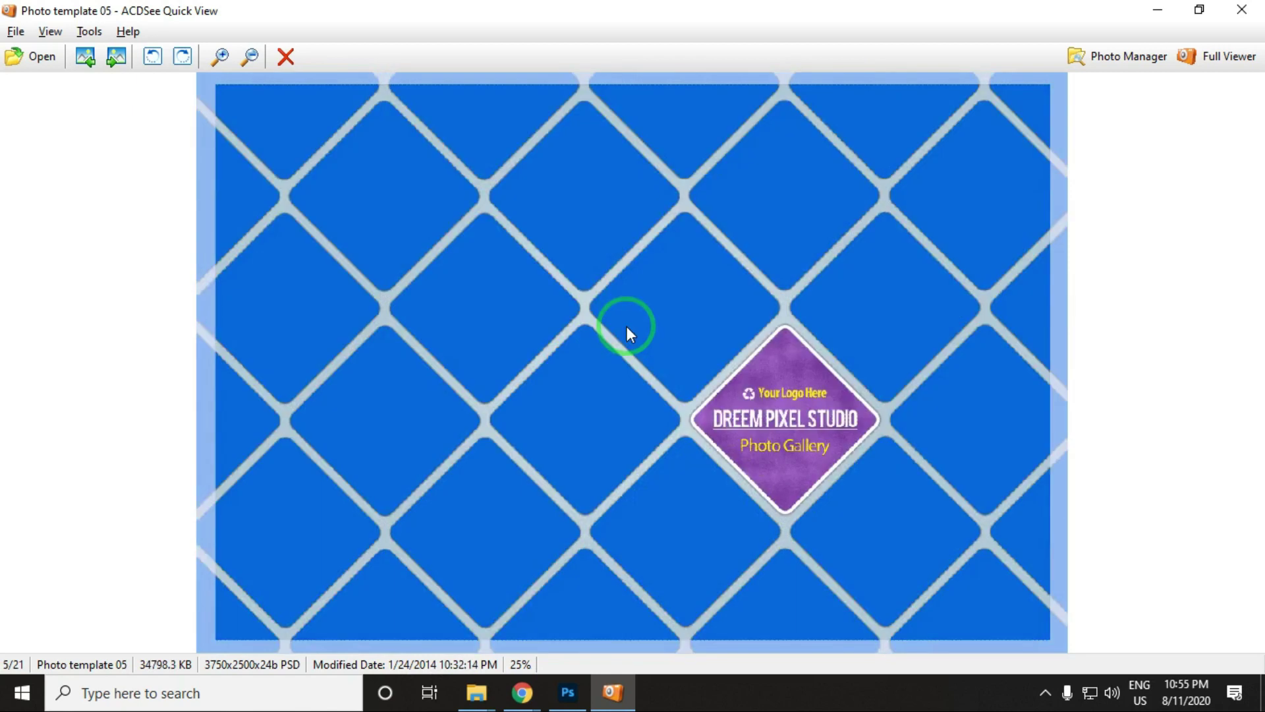
scroll(626, 326, "down", 1)
scroll(626, 326, "down", 1)
scroll(627, 326, "down", 1)
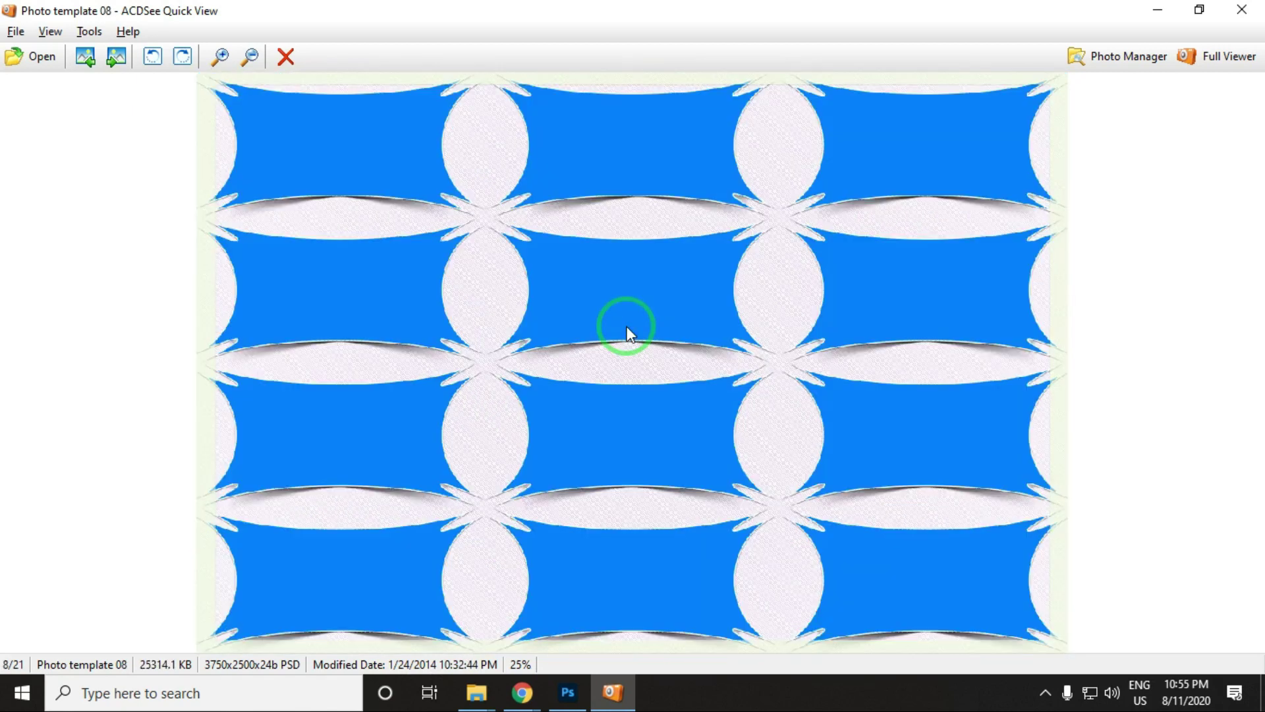
scroll(626, 326, "down", 1)
scroll(627, 326, "down", 1)
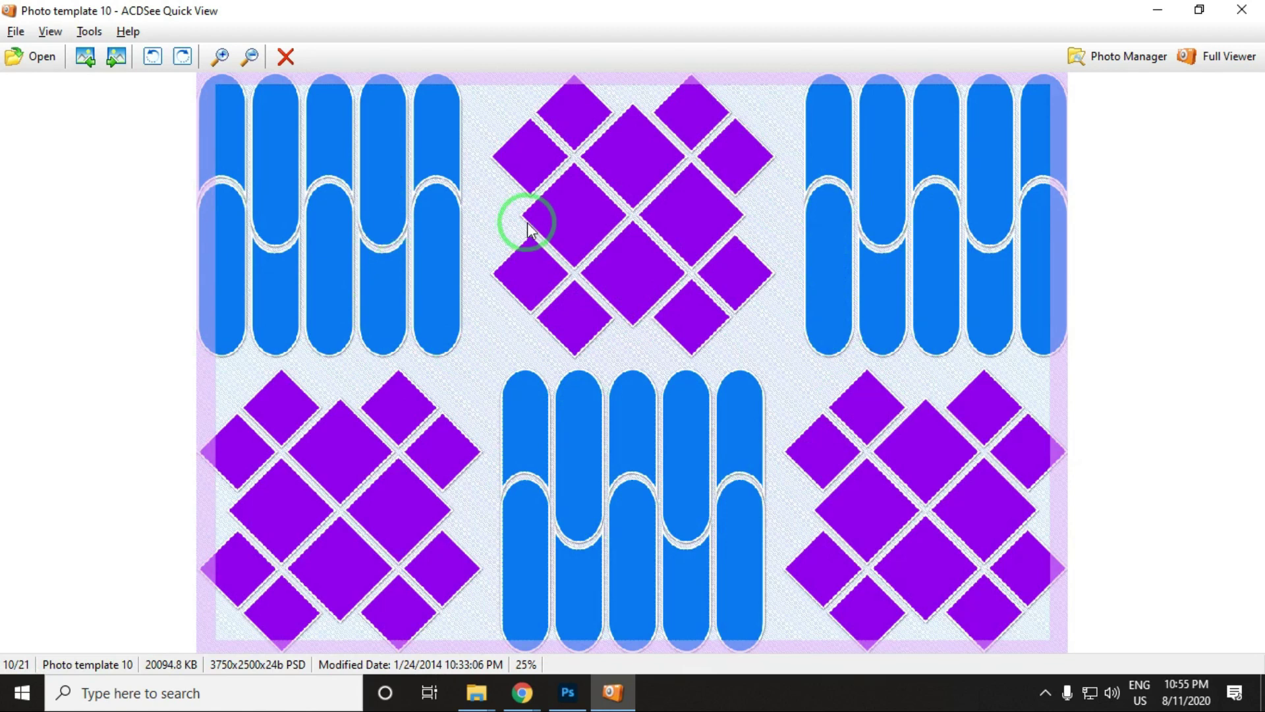
scroll(567, 225, "down", 1)
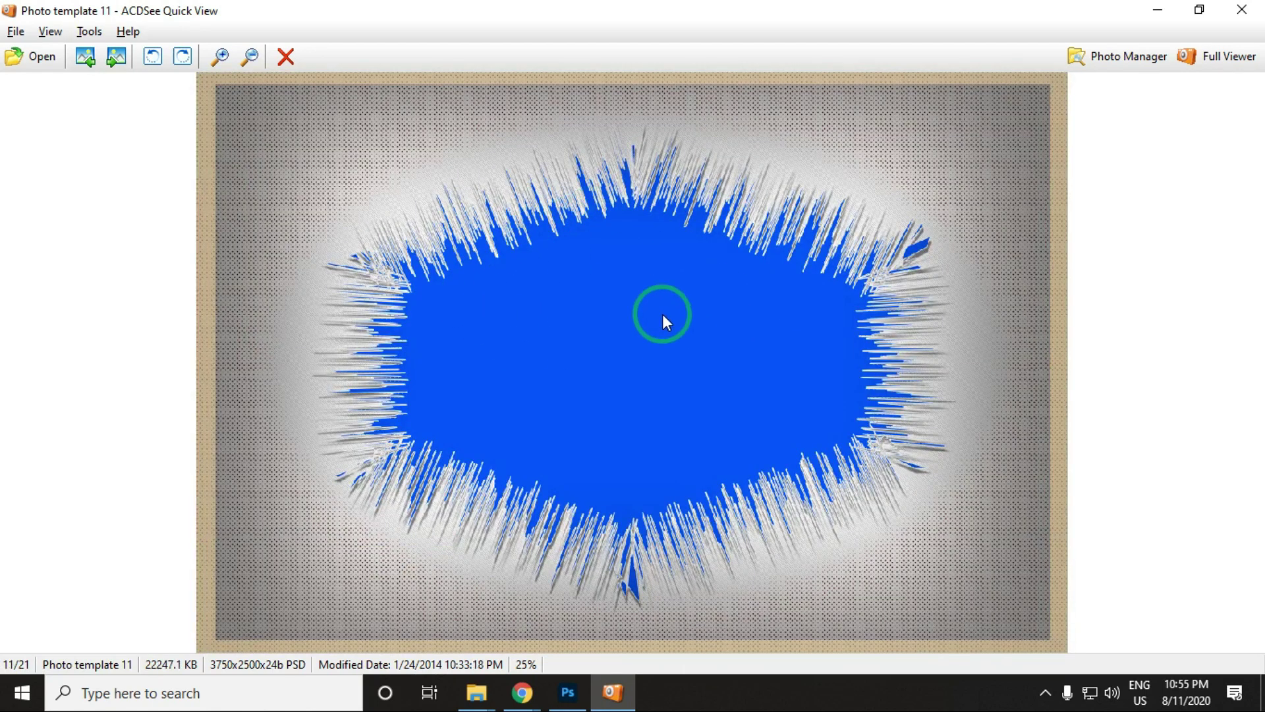
scroll(663, 313, "down", 1)
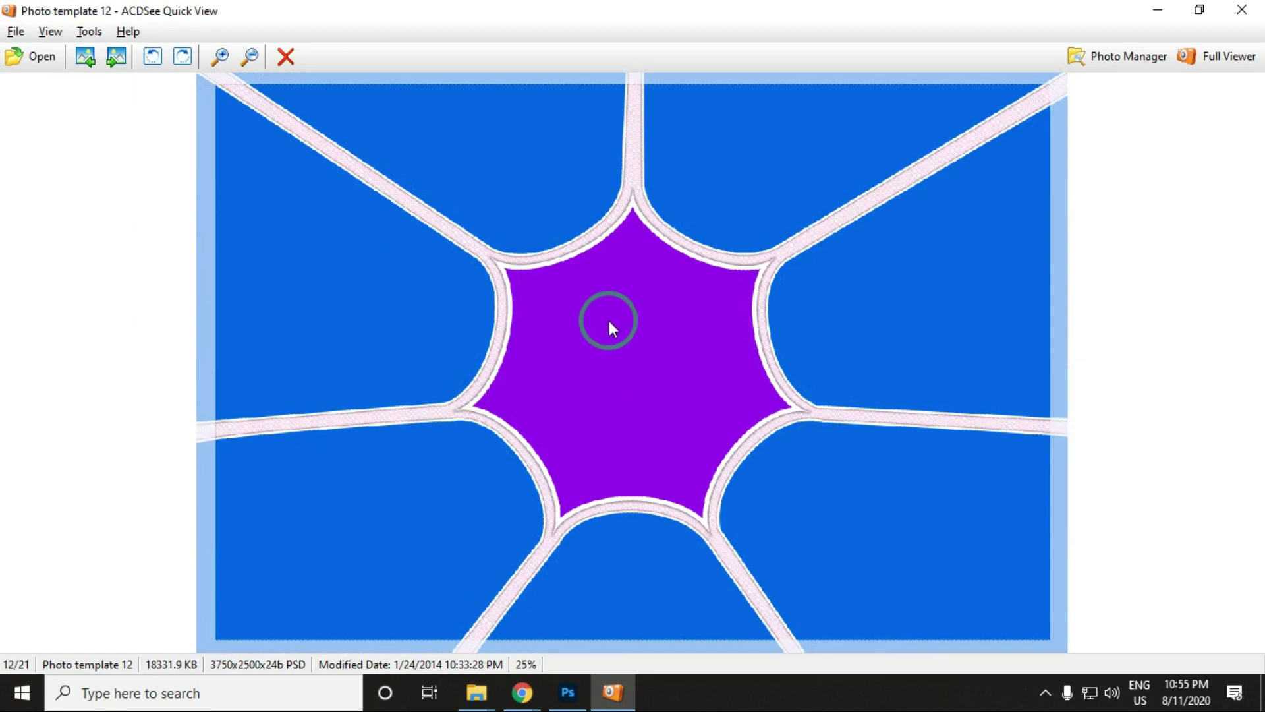
scroll(623, 318, "down", 1)
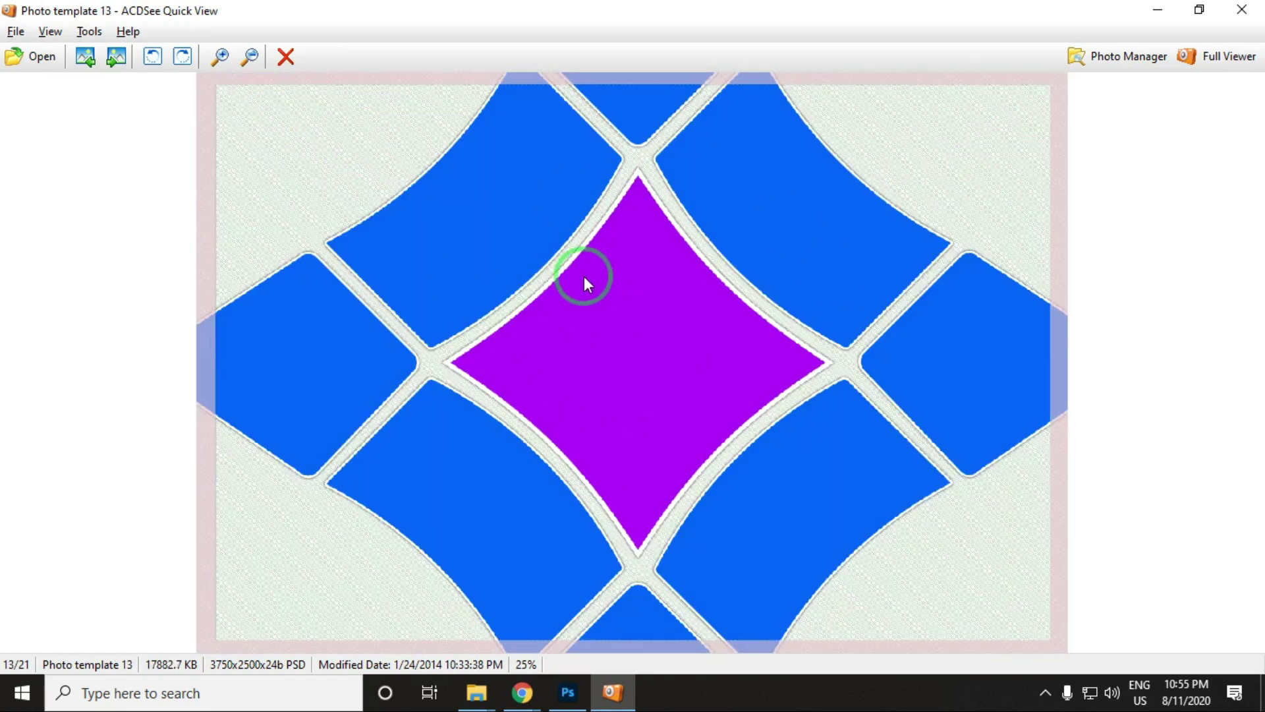
scroll(588, 284, "down", 1)
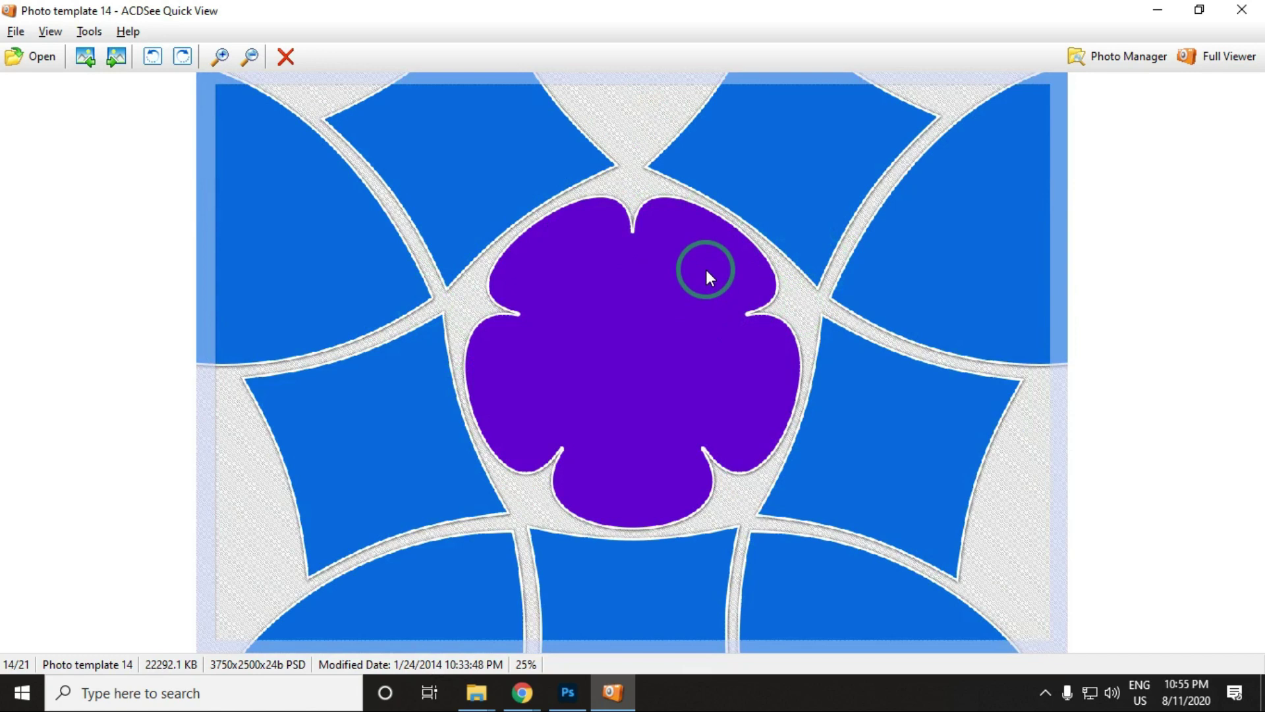
scroll(706, 270, "down", 1)
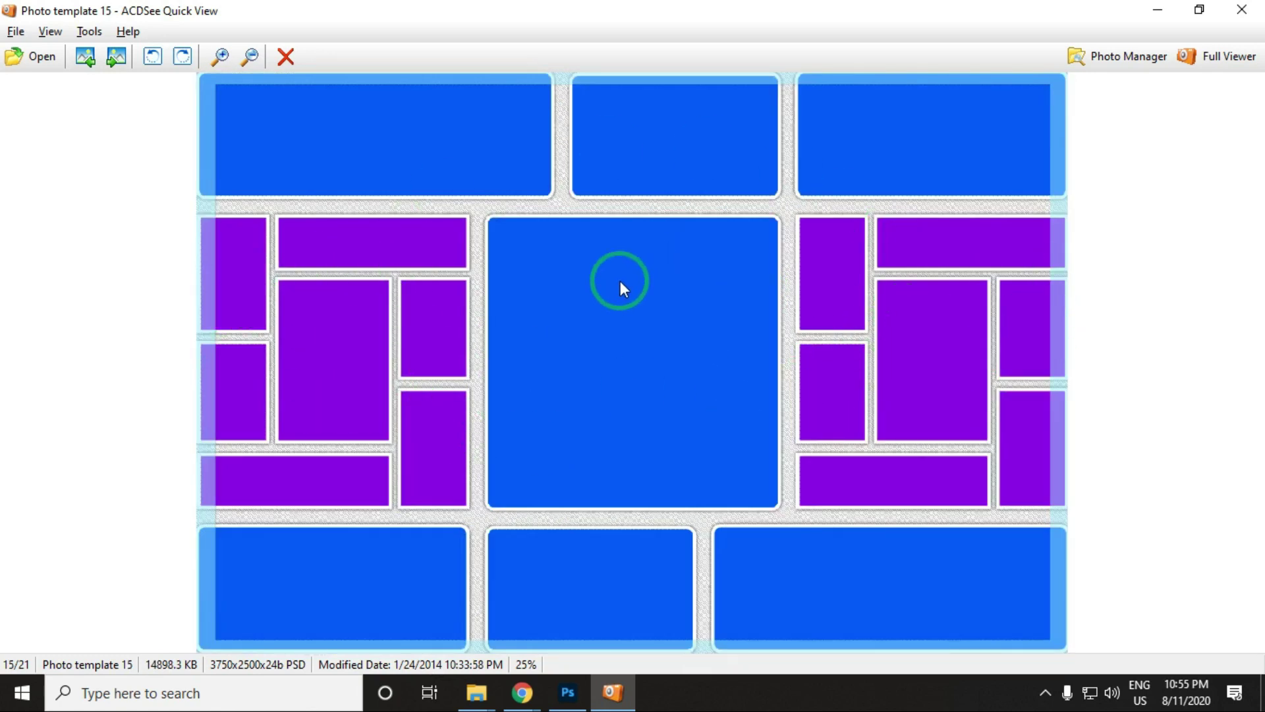
scroll(597, 333, "down", 1)
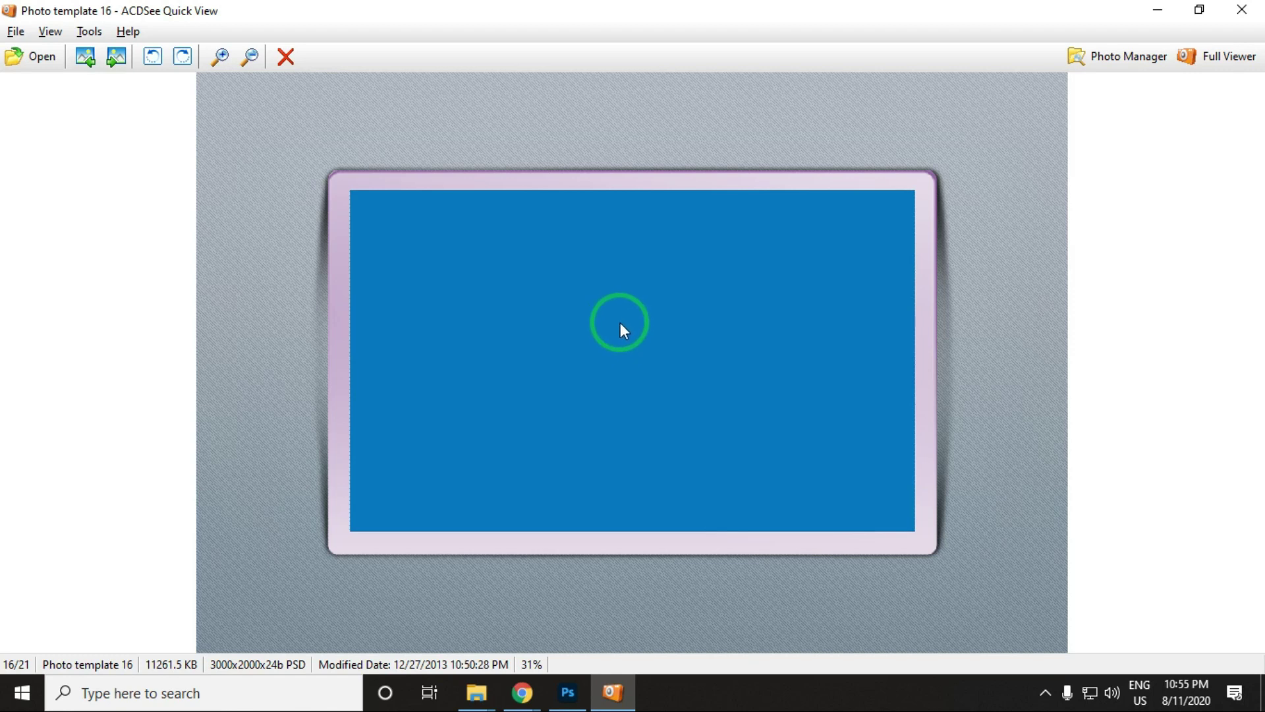
scroll(619, 322, "down", 1)
scroll(654, 300, "down", 1)
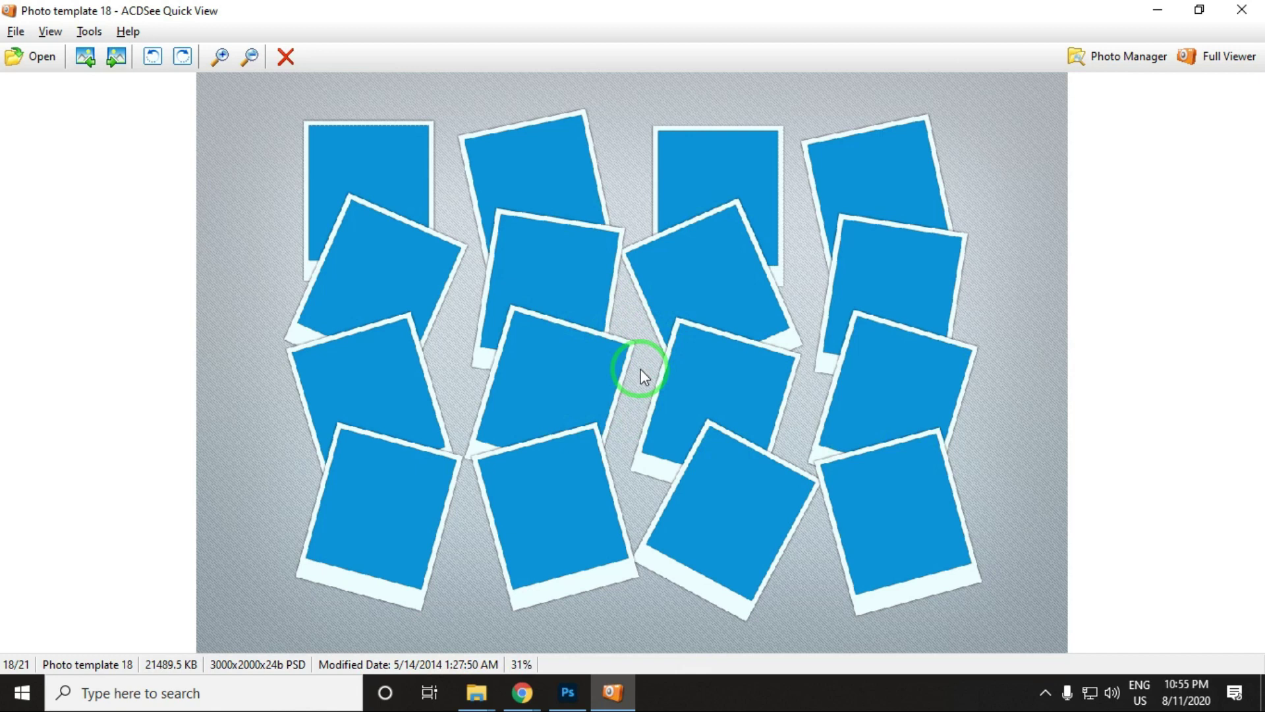
scroll(643, 377, "down", 1)
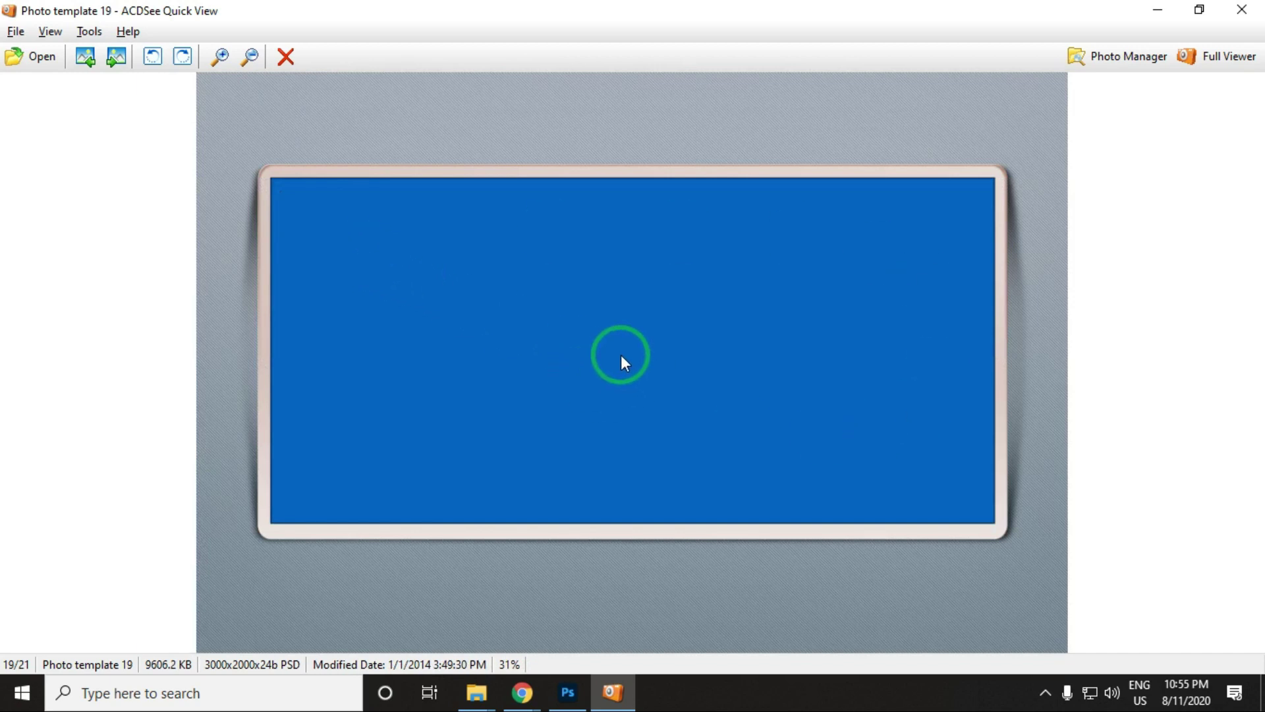
scroll(694, 361, "down", 2)
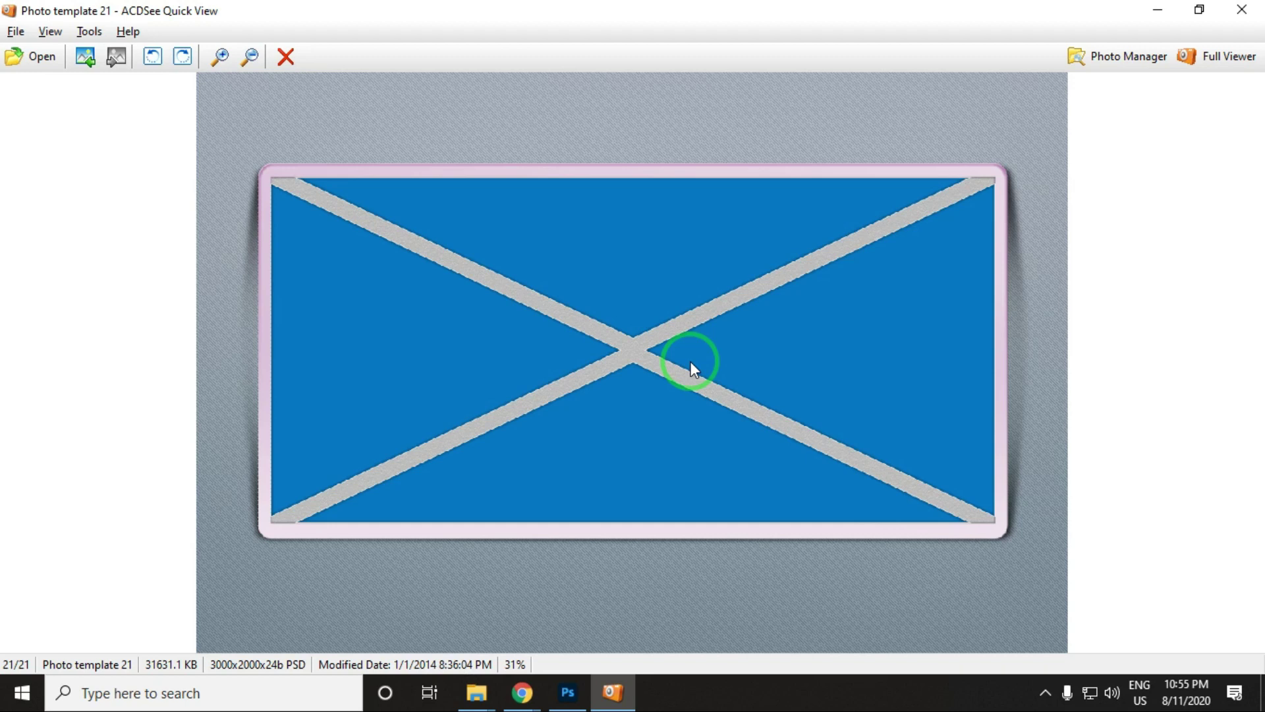
scroll(690, 361, "up", 6)
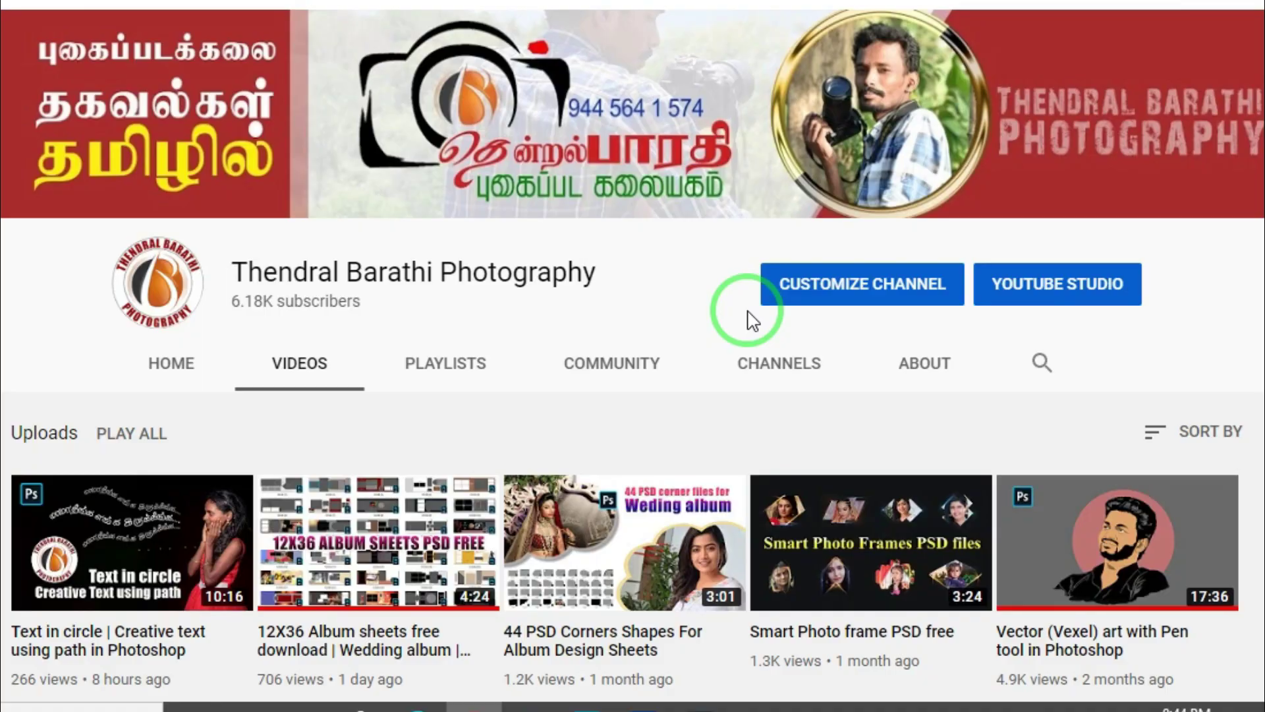
Look through the photography channel's uploaded videos on YouTube.
scroll(751, 321, "down", 20)
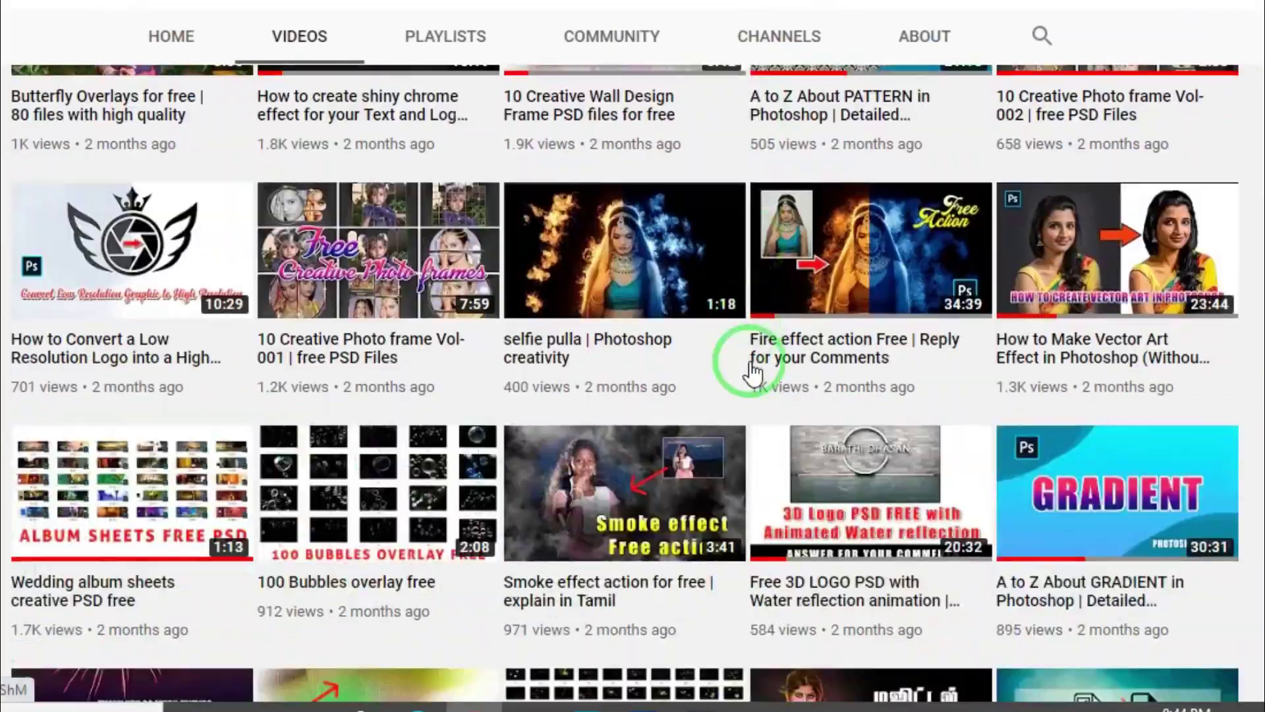
scroll(751, 361, "down", 20)
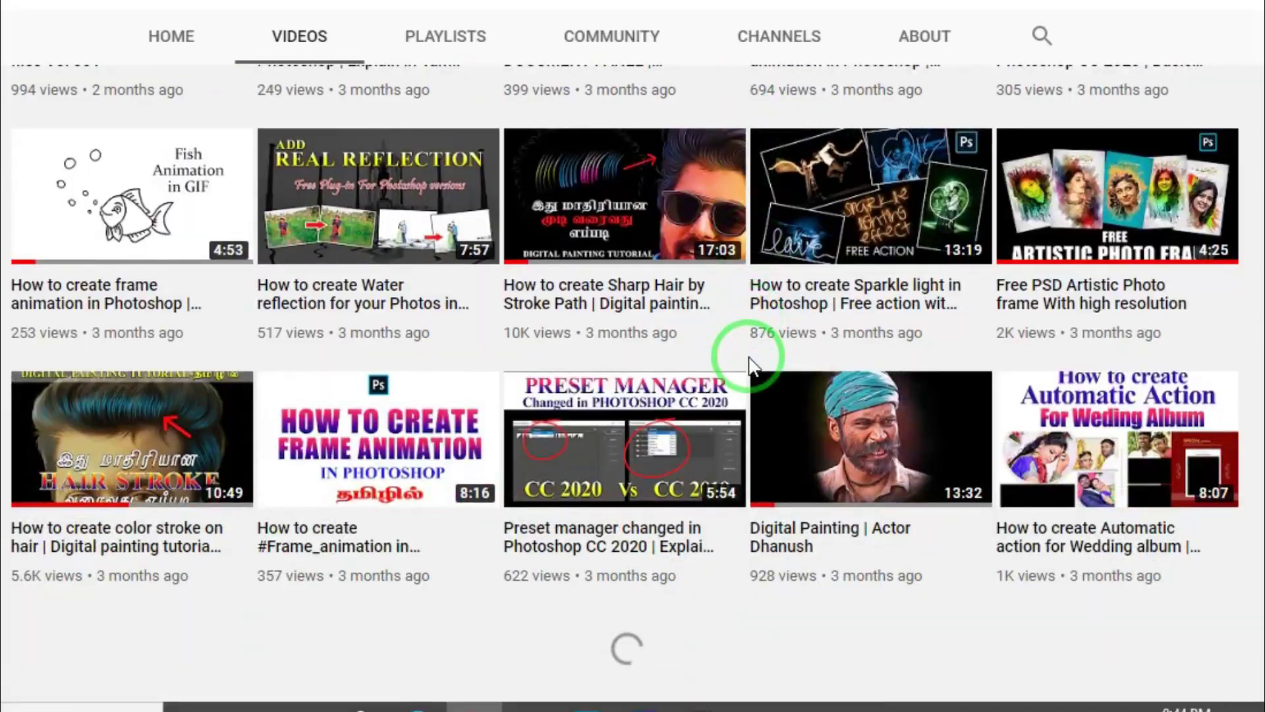
scroll(751, 364, "down", 1)
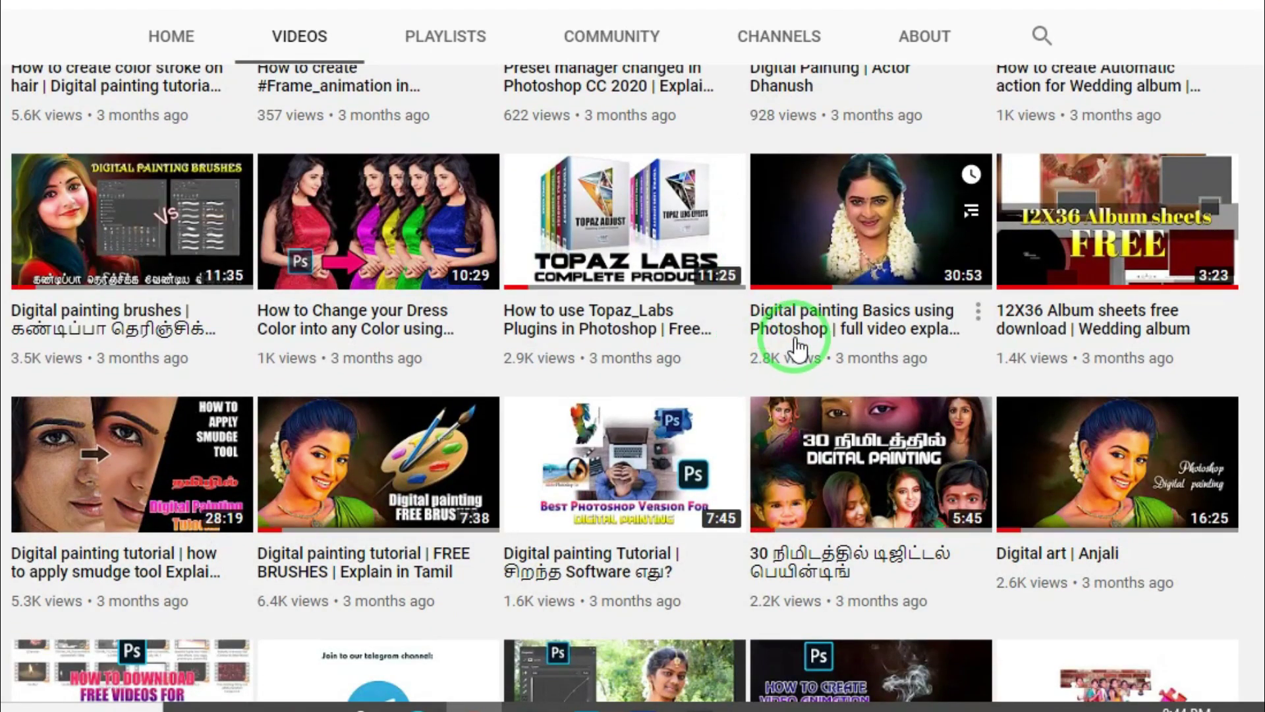
scroll(798, 347, "down", 8)
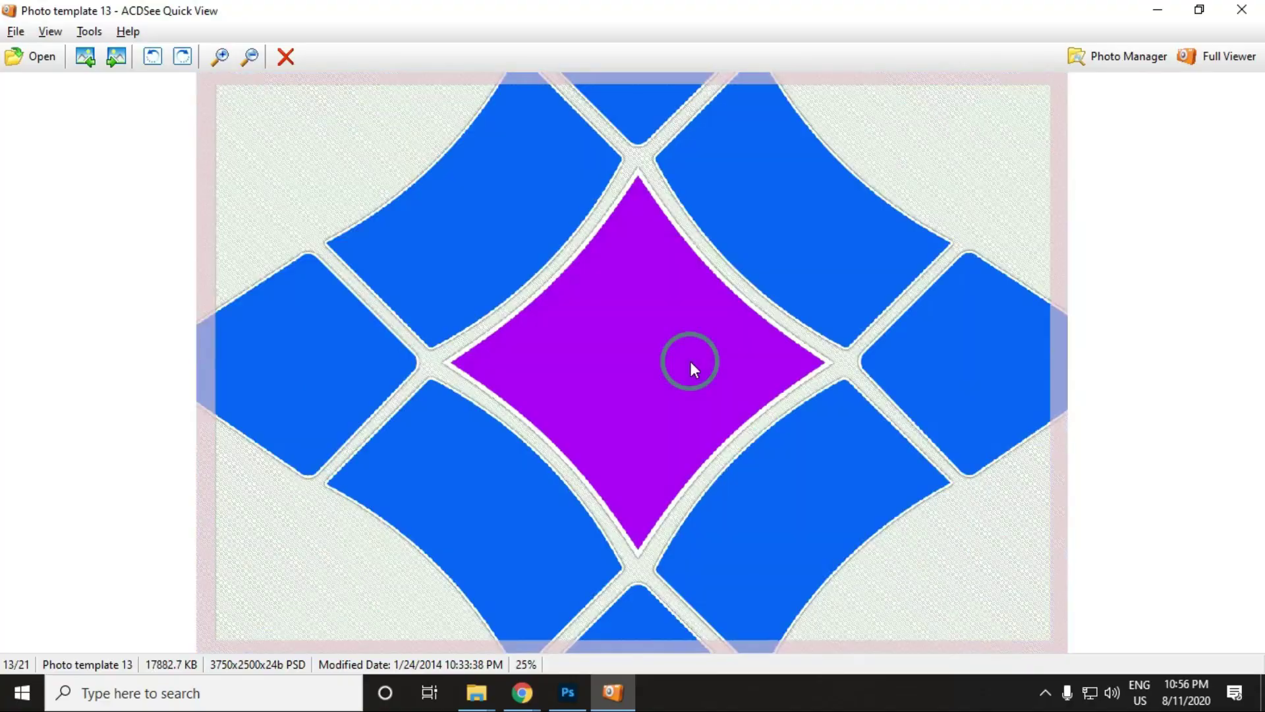
Close the image viewer, open Photo template 10 from the 004 folder in Photoshop, and expand its All Image group.
scroll(690, 361, "up", 3)
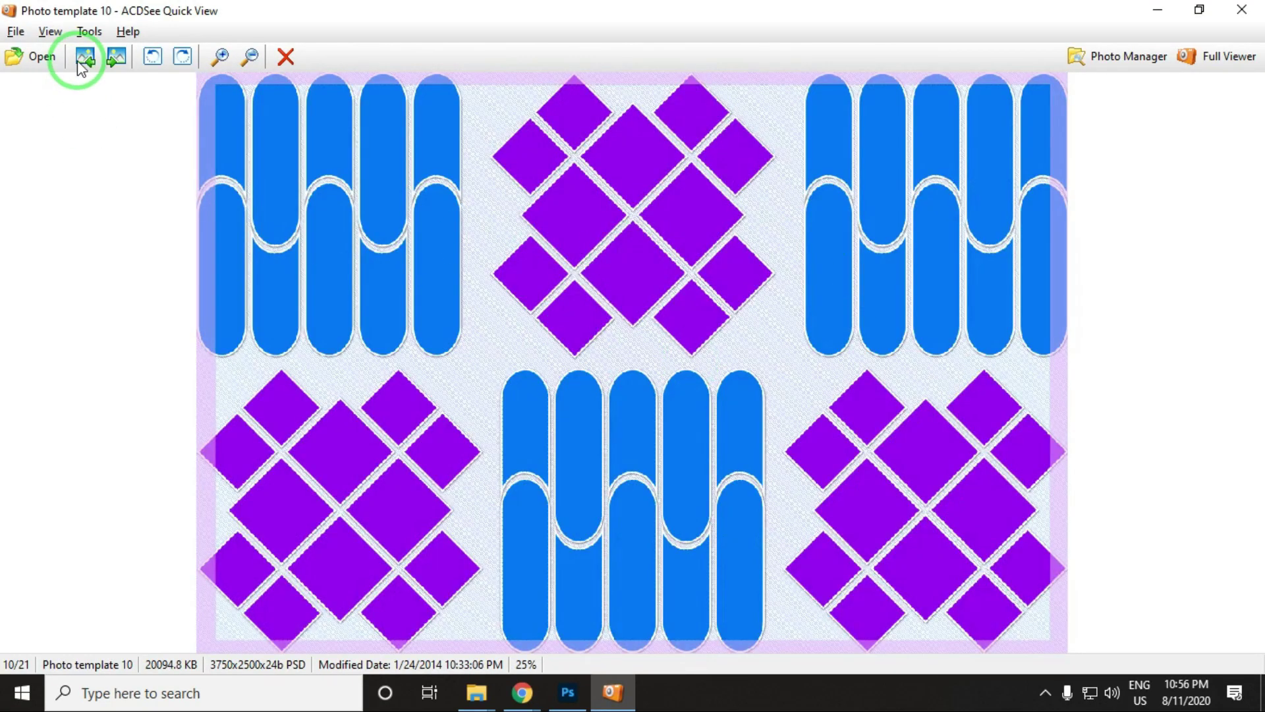
left_click(1229, 58)
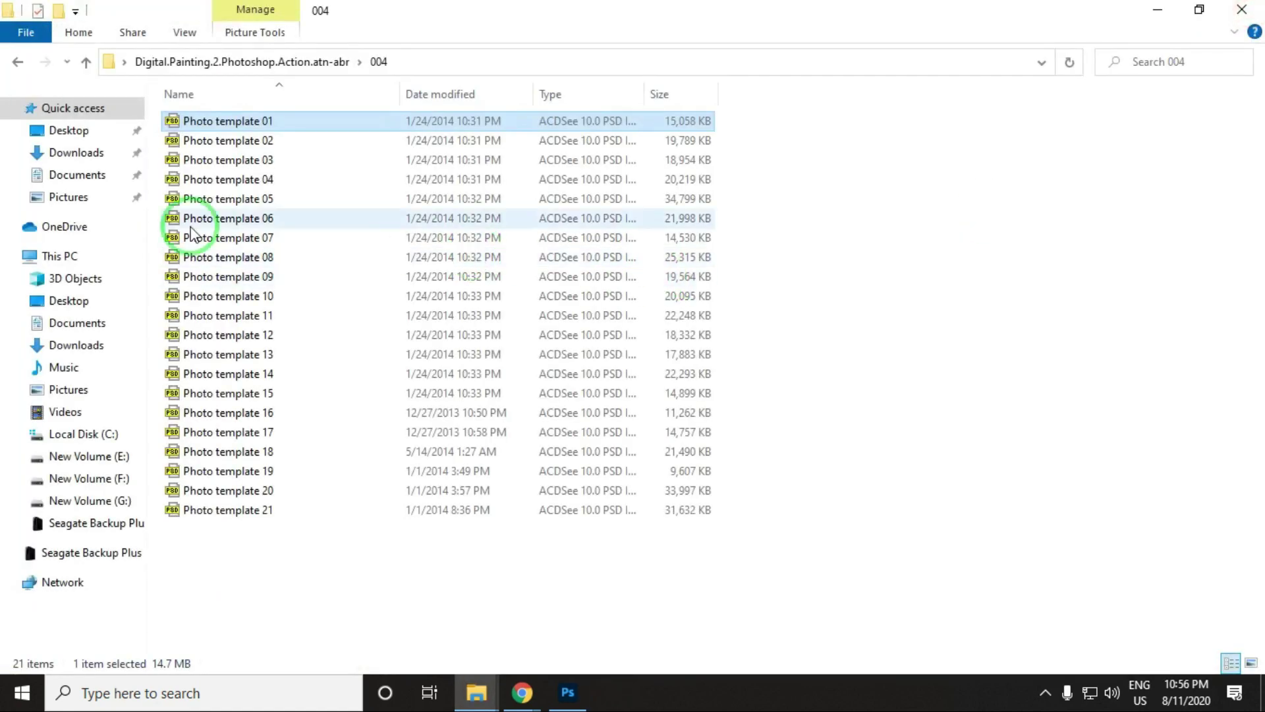
left_click(278, 294)
left_click_drag(210, 300, 522, 363)
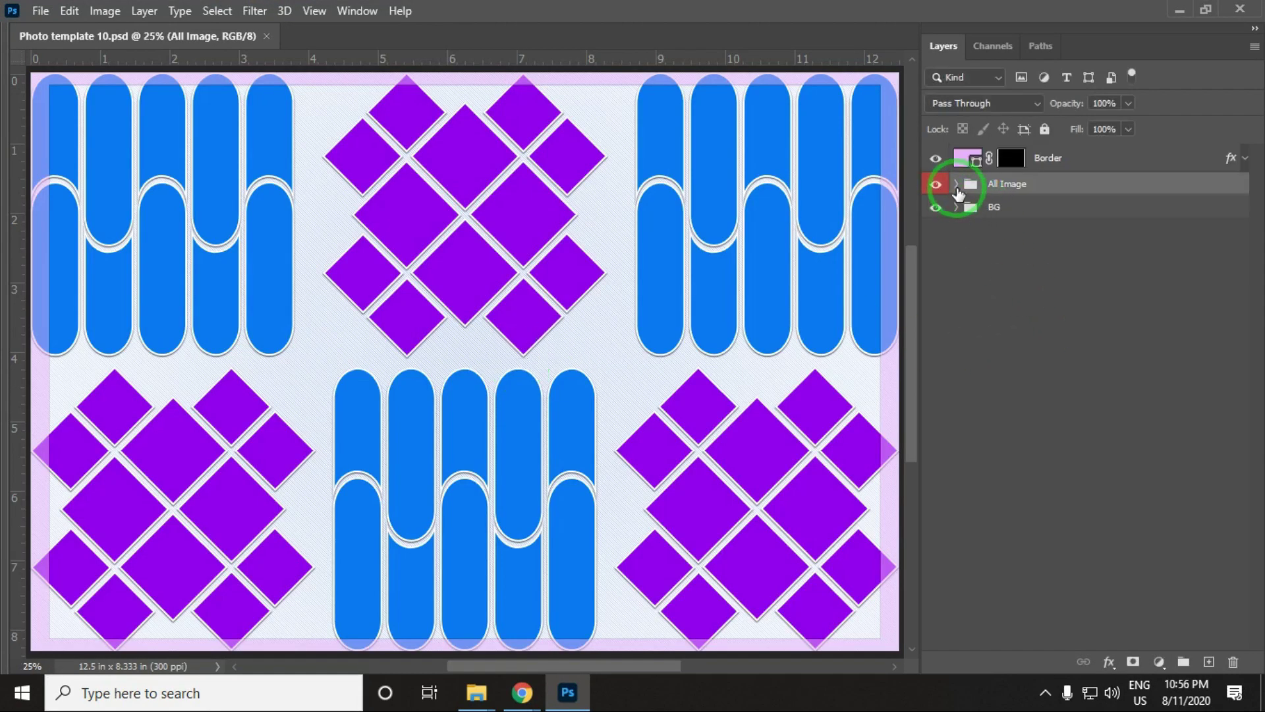
left_click(957, 186)
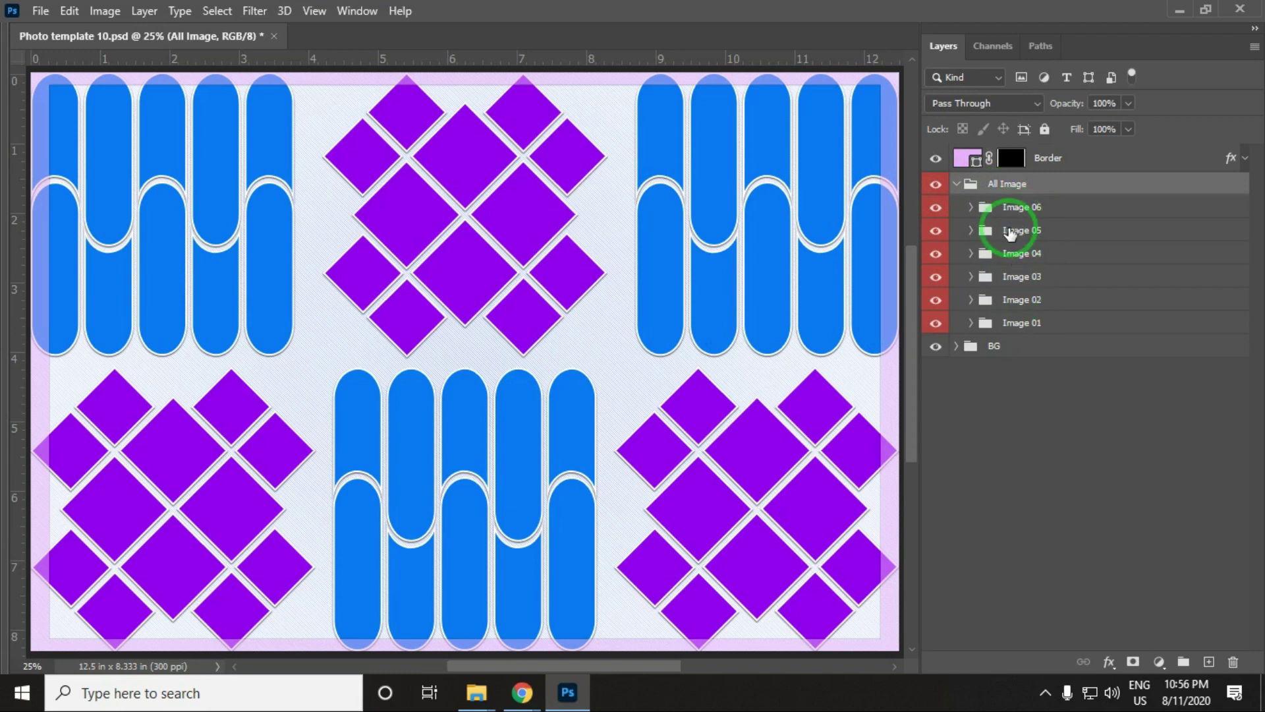
Open the first six _downloadfiles_wallpapers photos from the desktop's Digital.Painting.2.Photoshop.Action.atn-abr folder in Photoshop.
left_click(1177, 13)
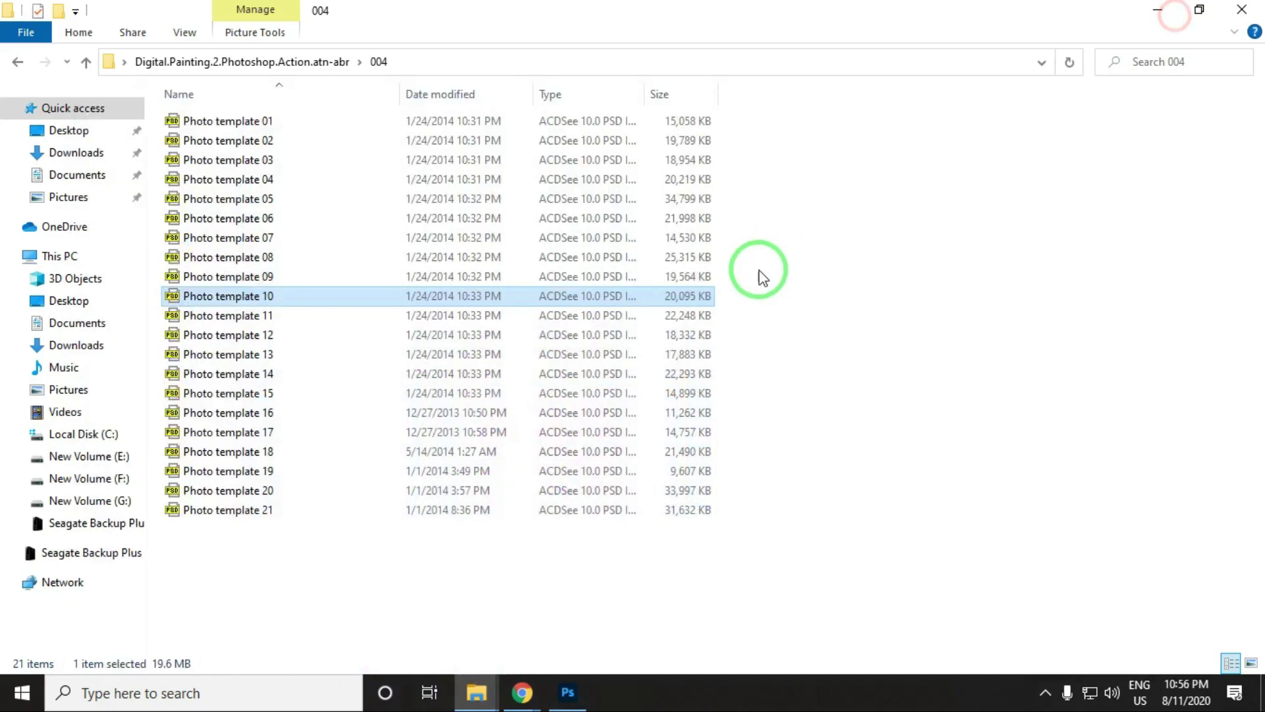
left_click(1173, 10)
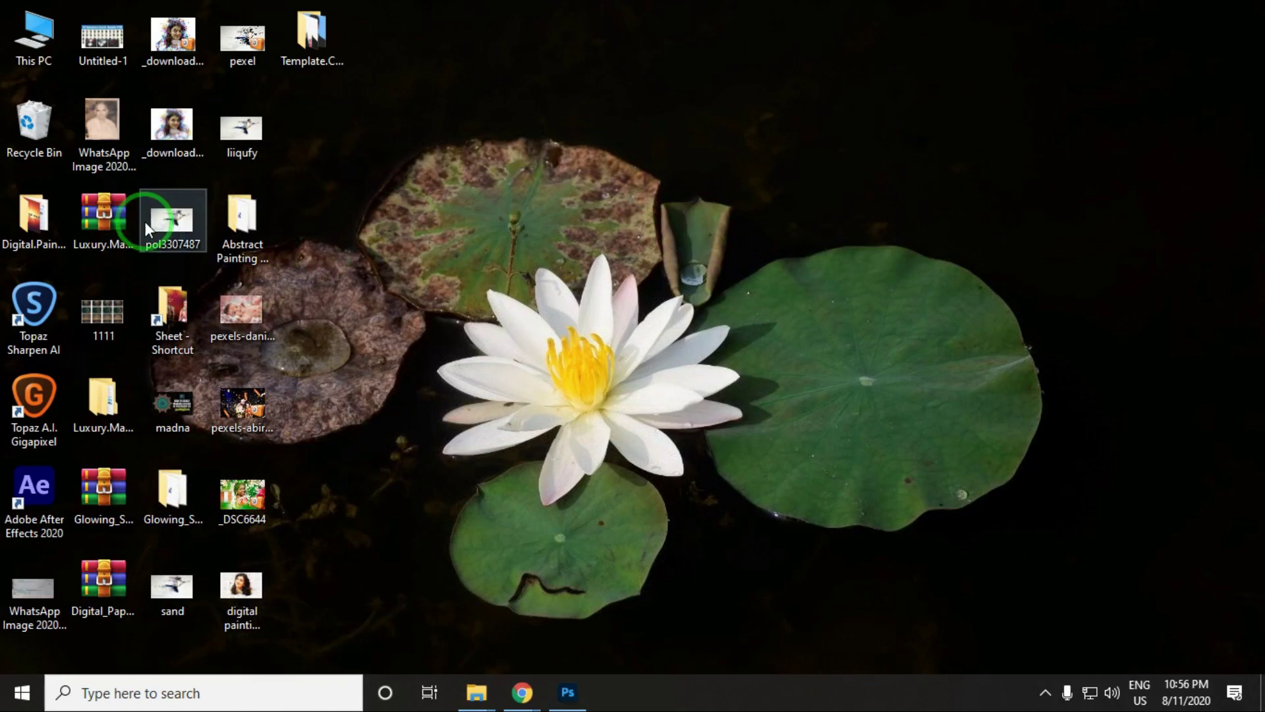
left_click(42, 227)
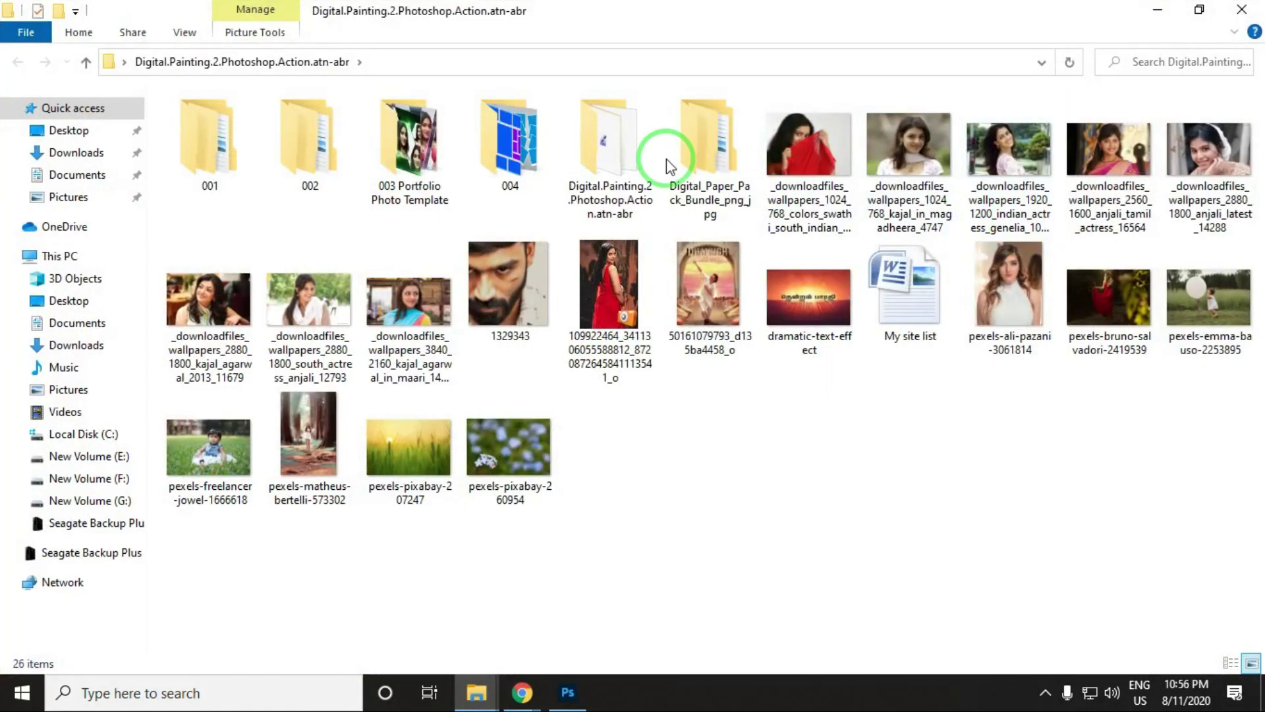
left_click(1017, 186)
left_click(1120, 159, "ctrl")
left_click(1216, 158, "ctrl")
left_click(198, 321, "ctrl")
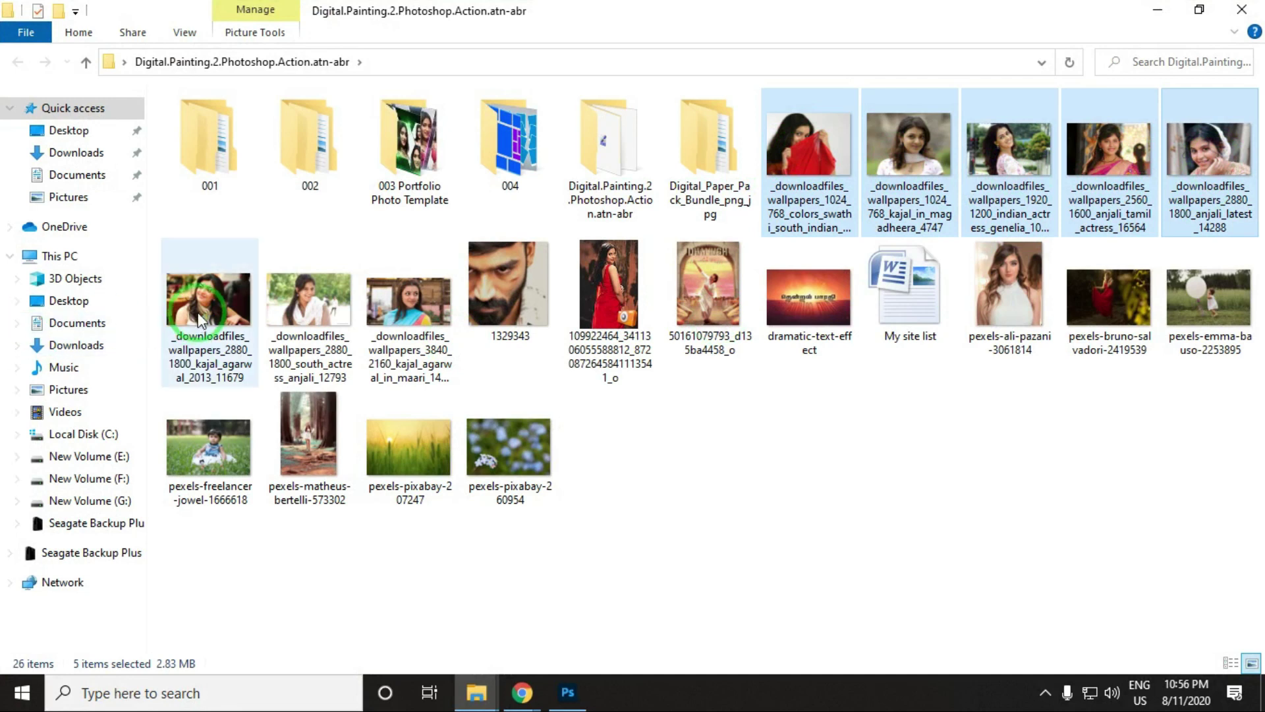
left_click(198, 321, "ctrl")
left_click_drag(816, 170, 504, 37)
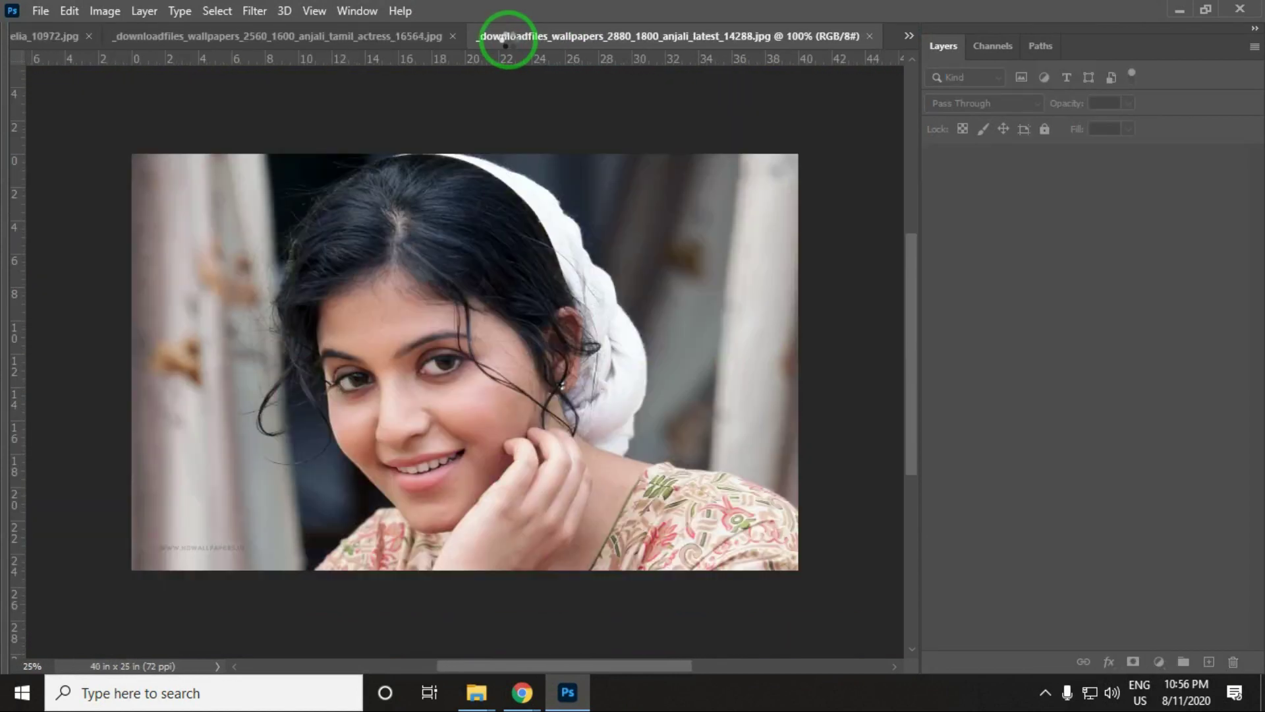
Copy the whole kajal_agarwal_2013_11679.jpg photo, then paste it into the smart object of Photo template 10's Image 01 group.
key("ctrl+a")
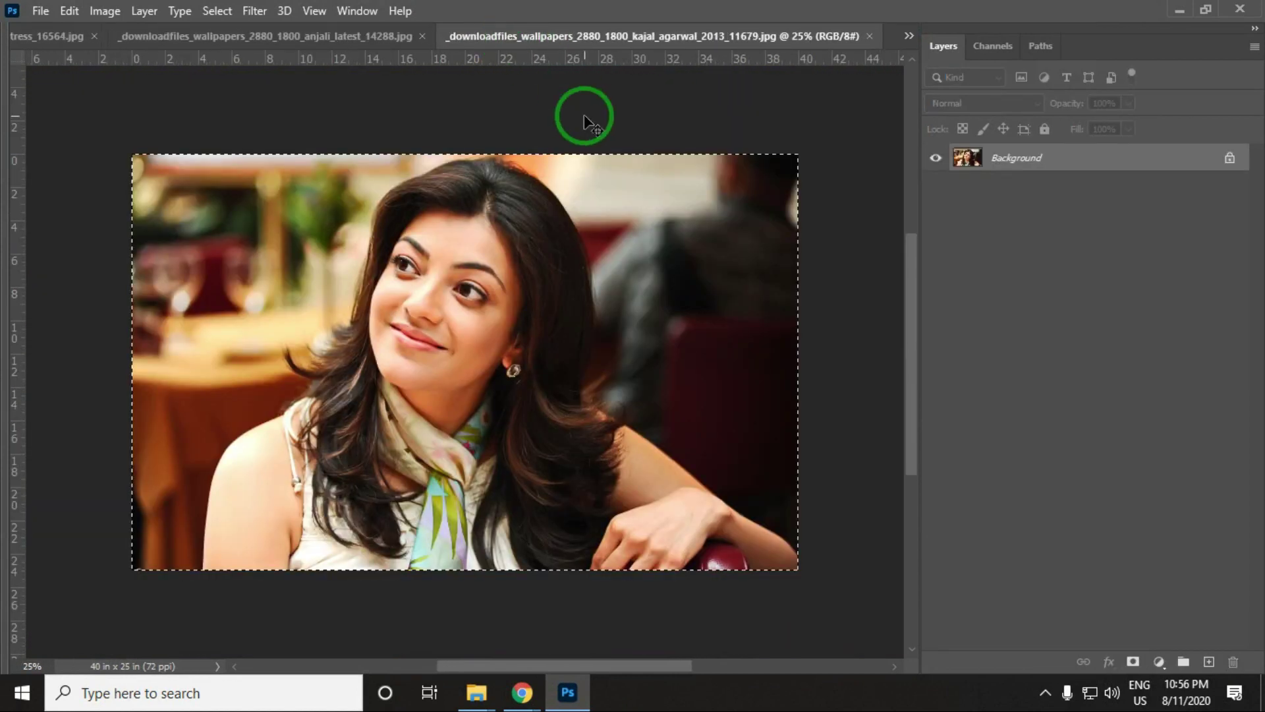
left_click_drag(47, 50, 277, 147)
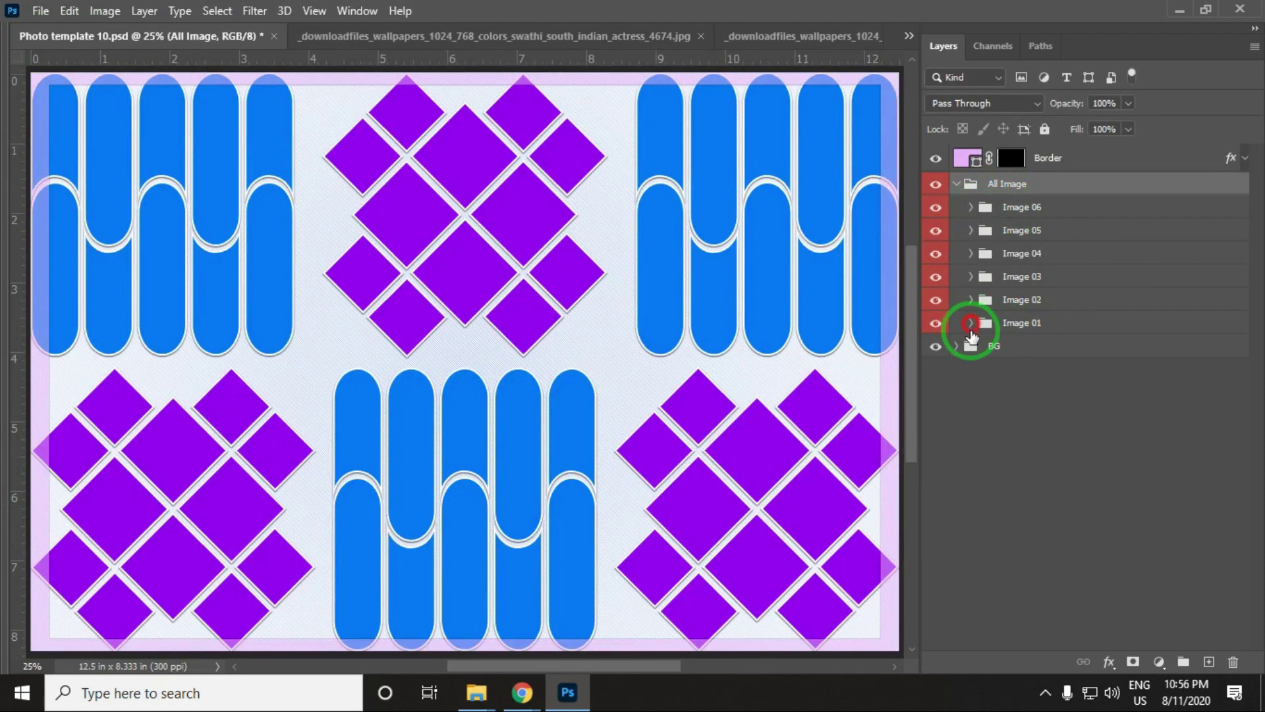
left_click(971, 322)
double_click(1021, 351)
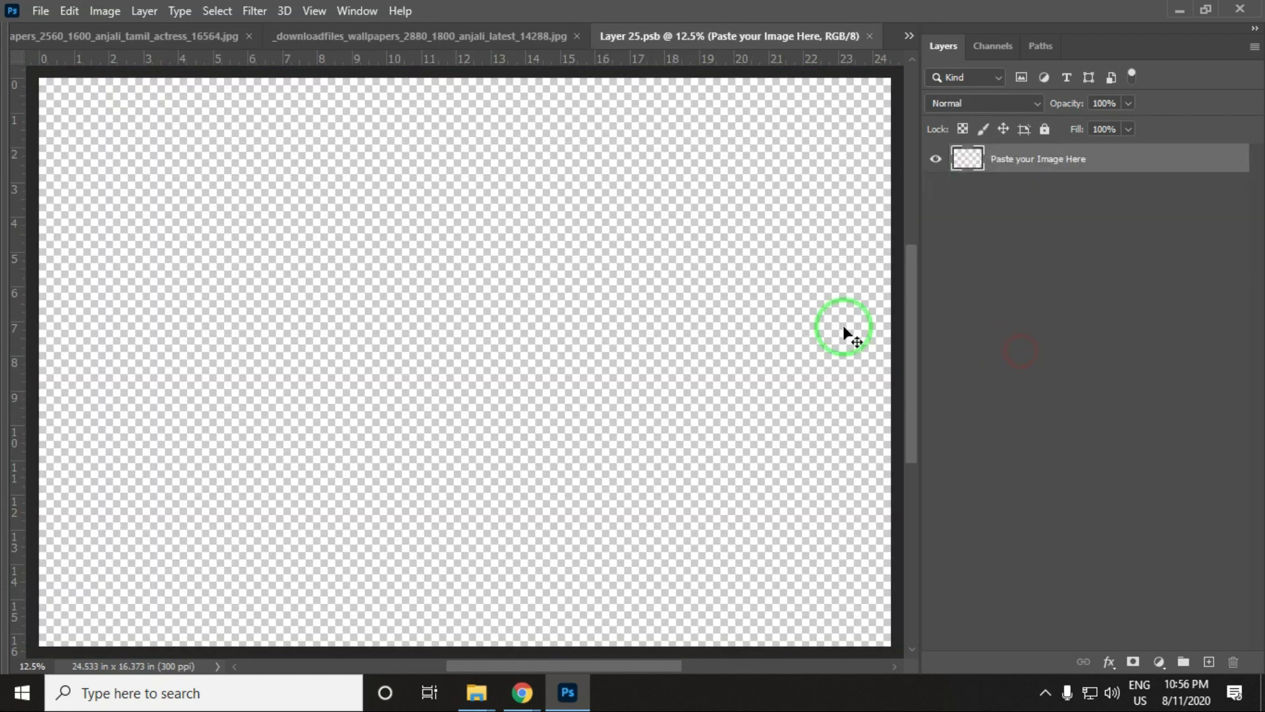
key("ctrl+v")
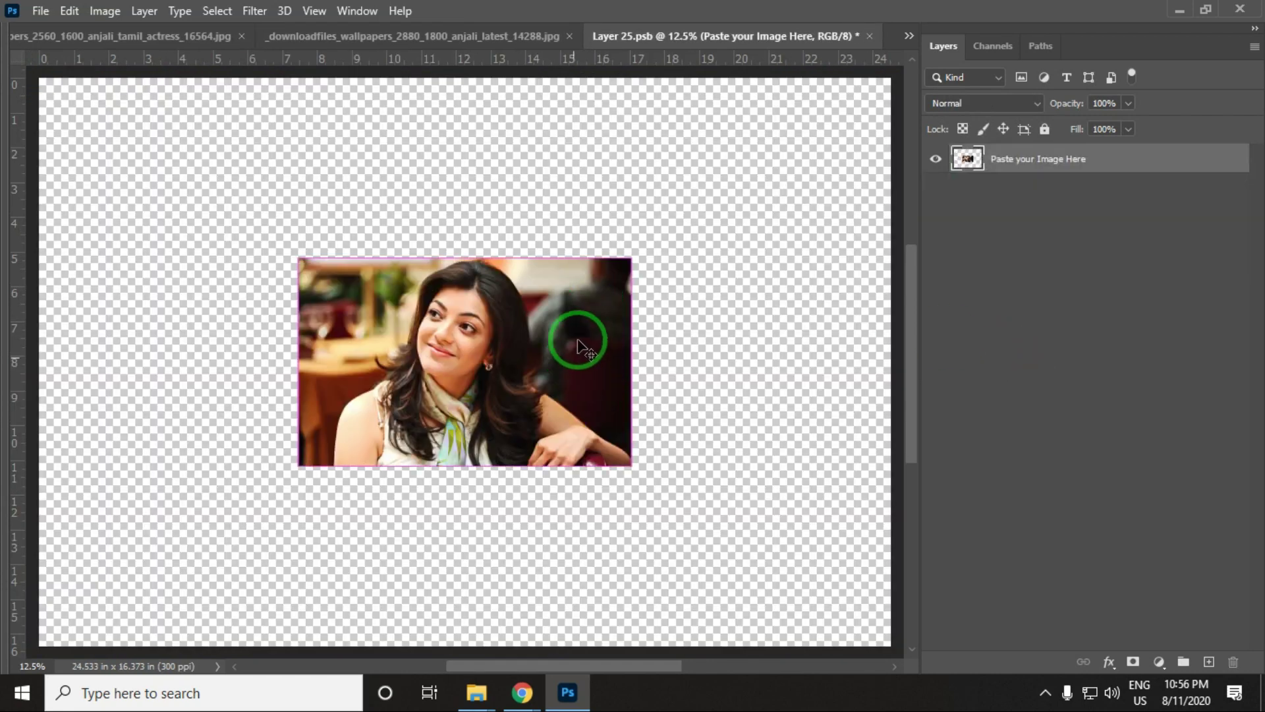
Enlarge the pasted photo until it covers the Layer 25.psb canvas, then save and close the smart object.
left_click_drag(633, 257, 842, 177)
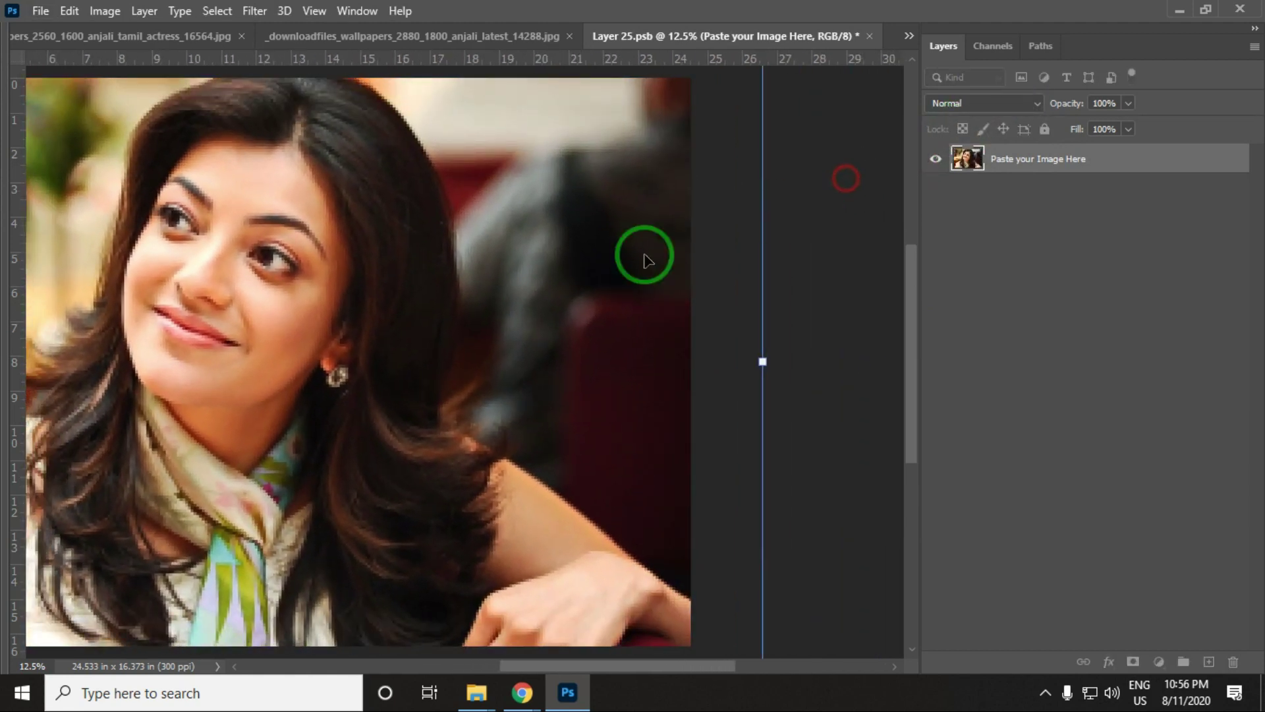
left_click_drag(554, 429, 562, 404)
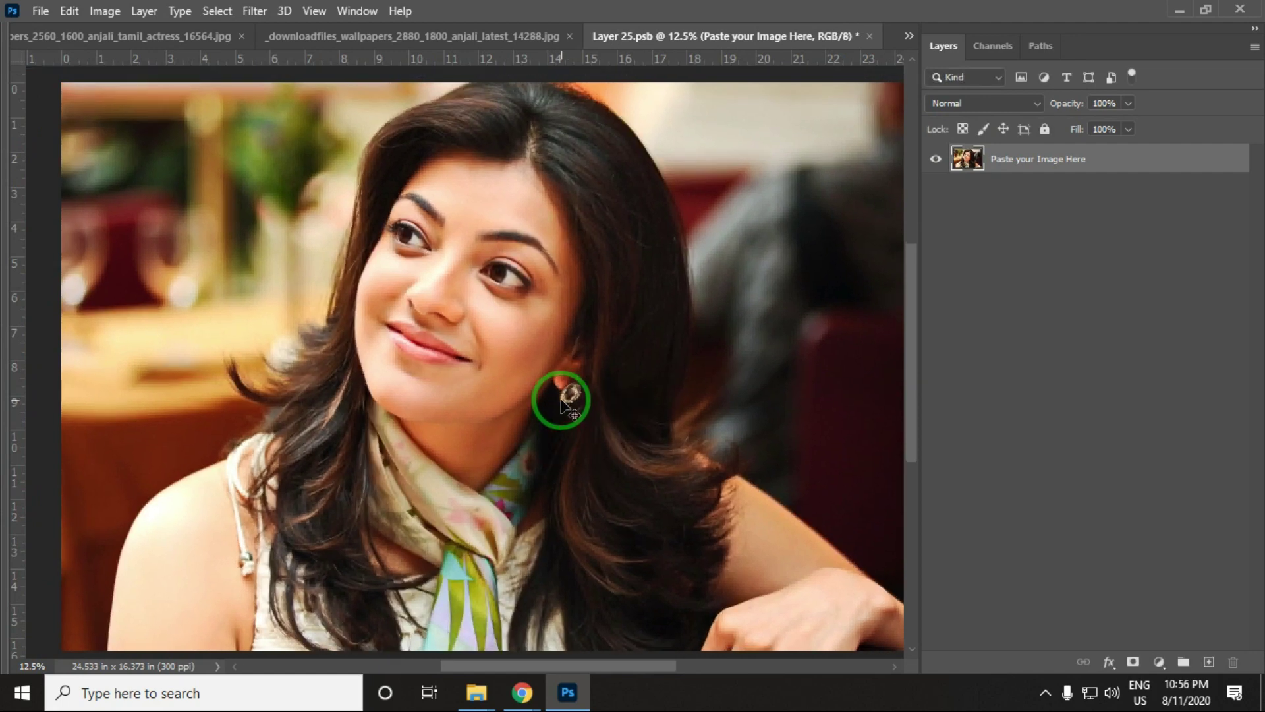
key("ctrl+s")
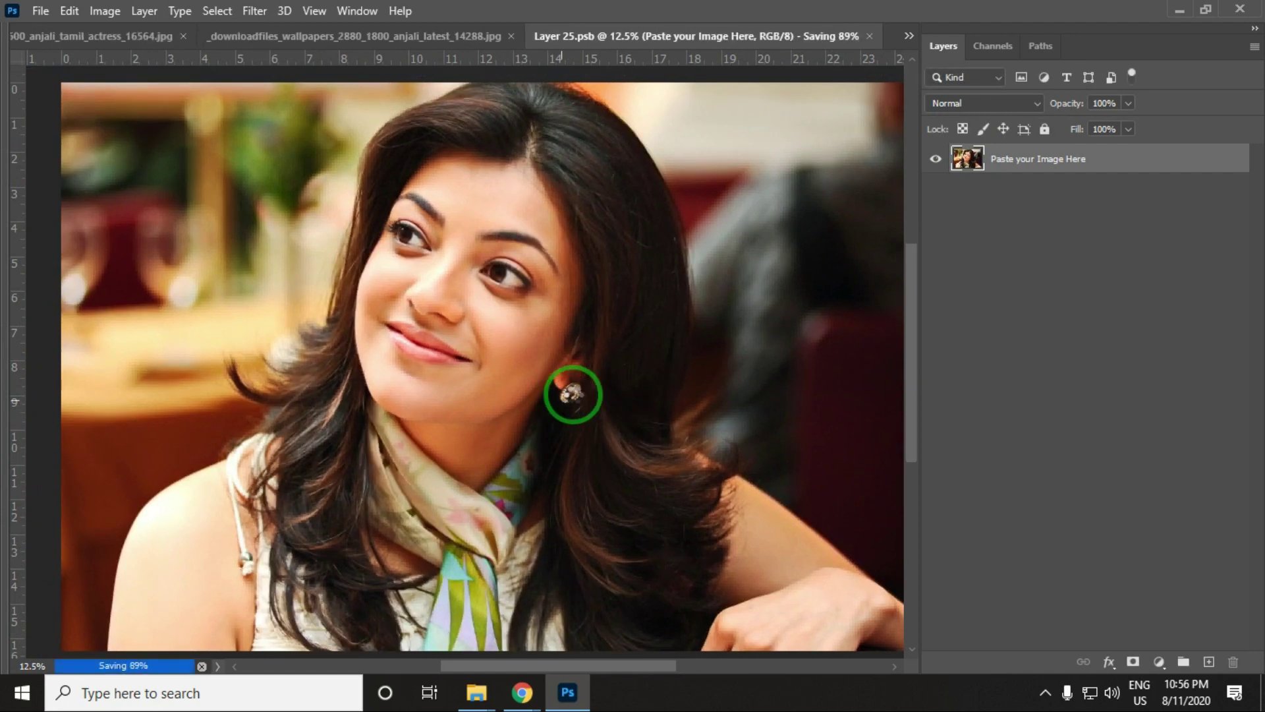
key("ctrl+w")
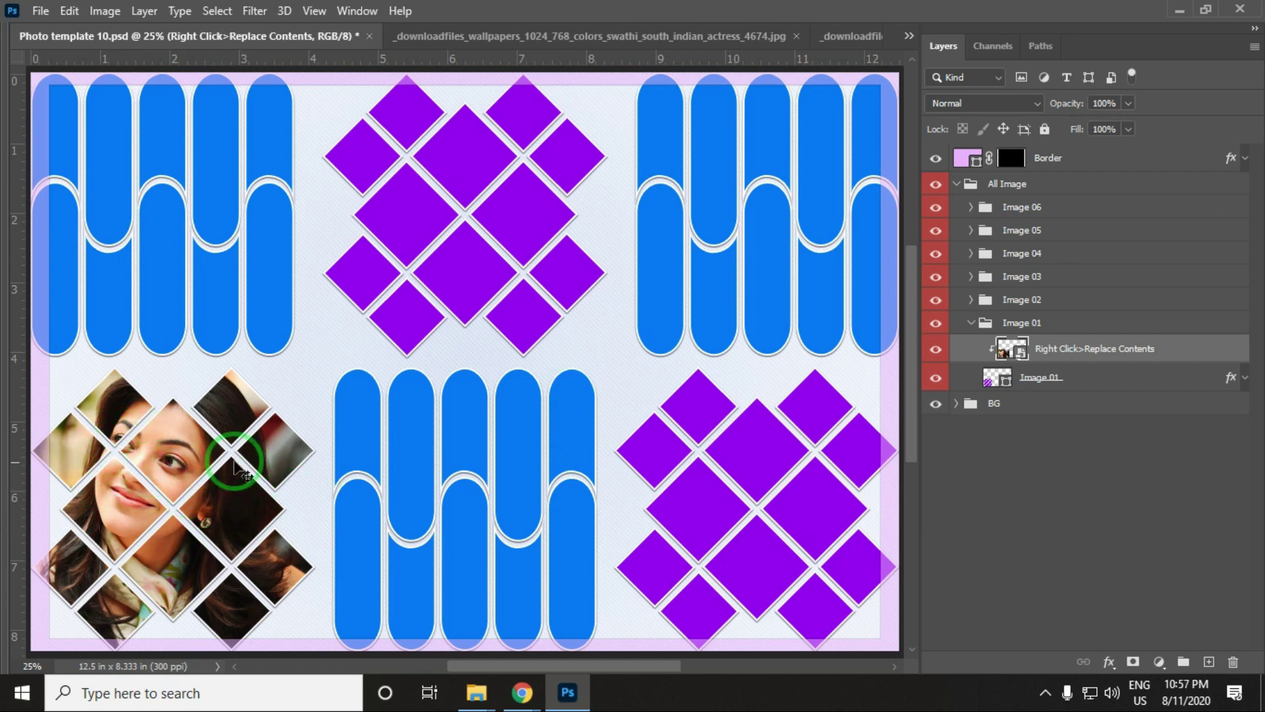
Reopen the Image 01 smart object, slightly enlarge and reposition its photo, then save and close it.
double_click(1012, 352)
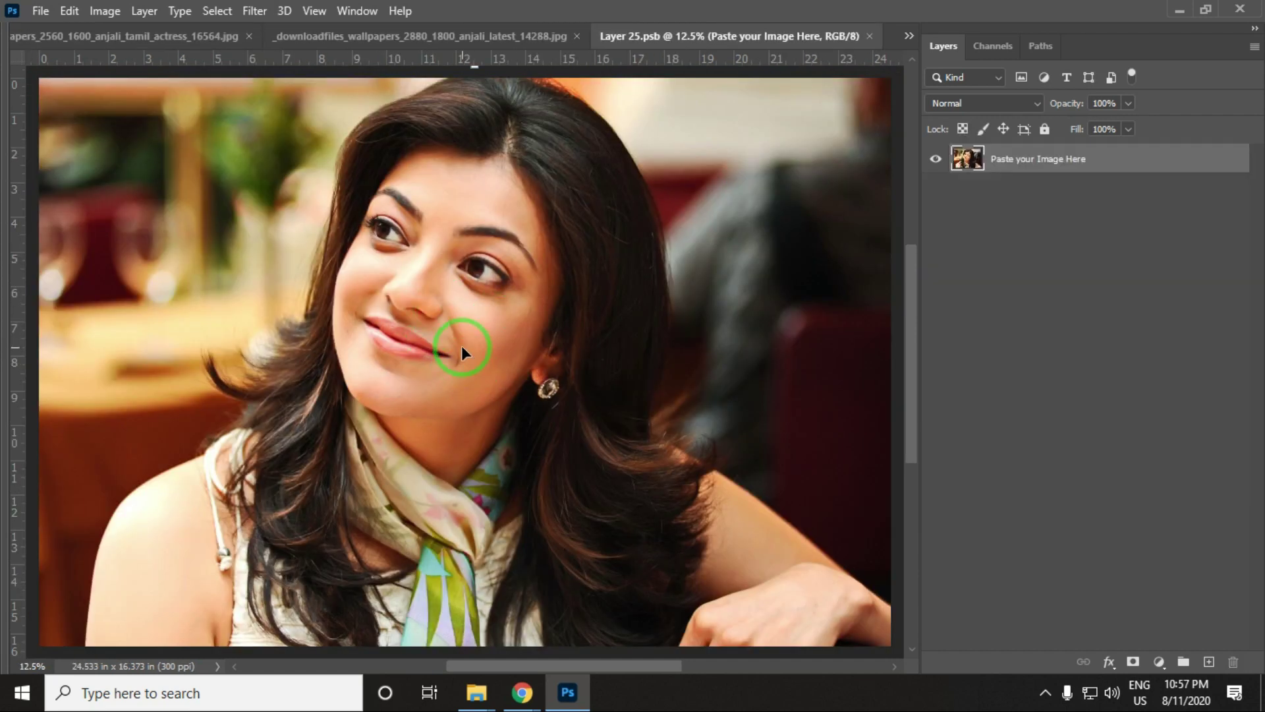
key("ctrl+t")
key("ctrl+0")
left_click_drag(342, 291, 319, 322)
left_click_drag(48, 138, 28, 109)
left_click_drag(402, 238, 393, 244)
key("Return")
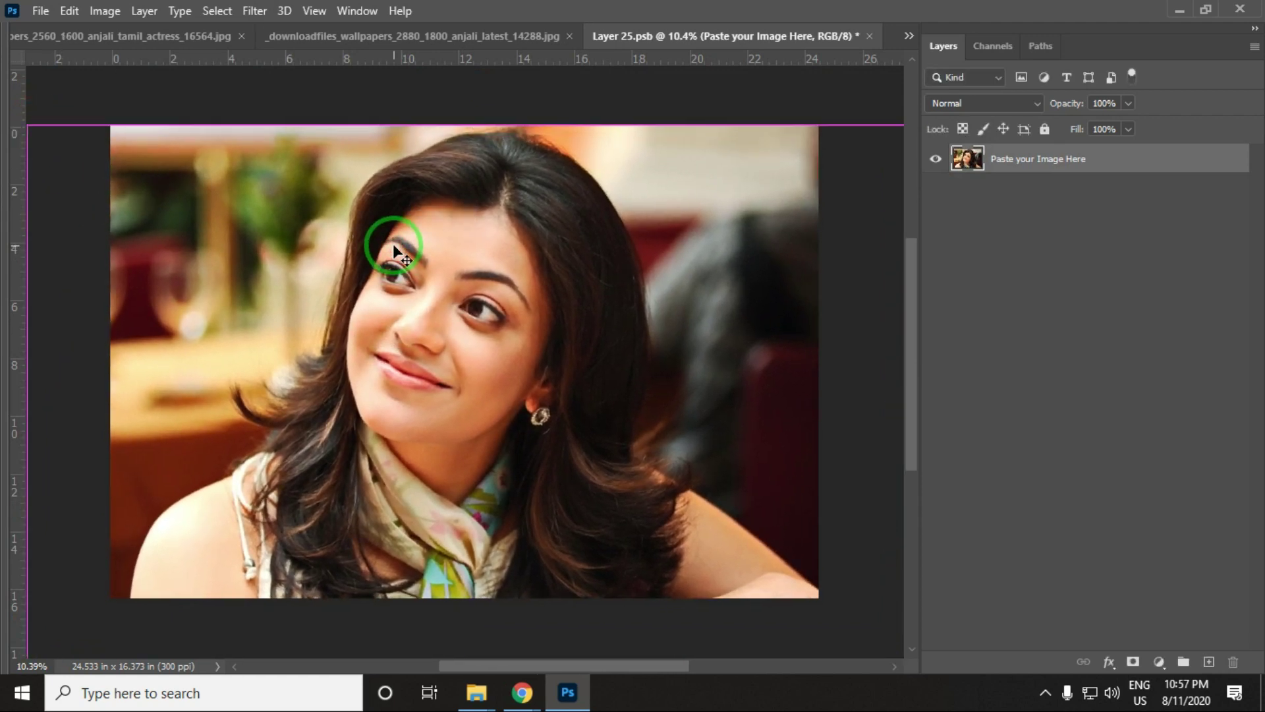
key("ctrl+s")
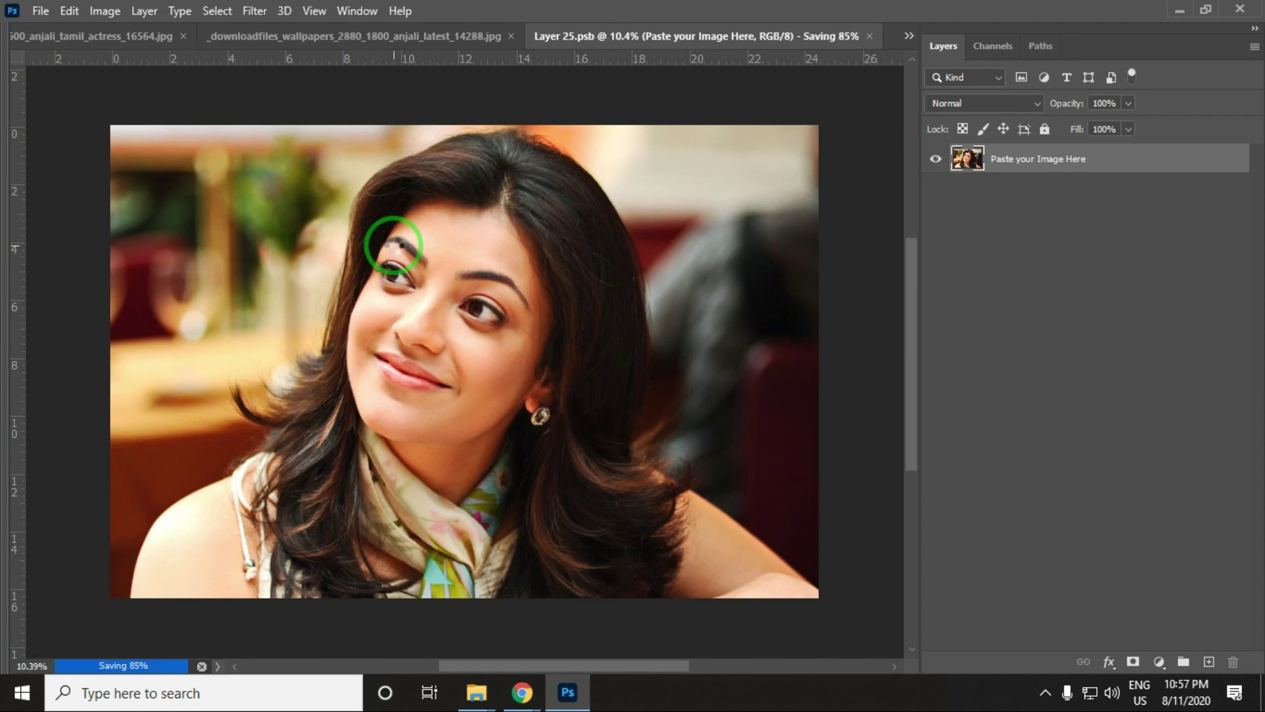
key("ctrl+w")
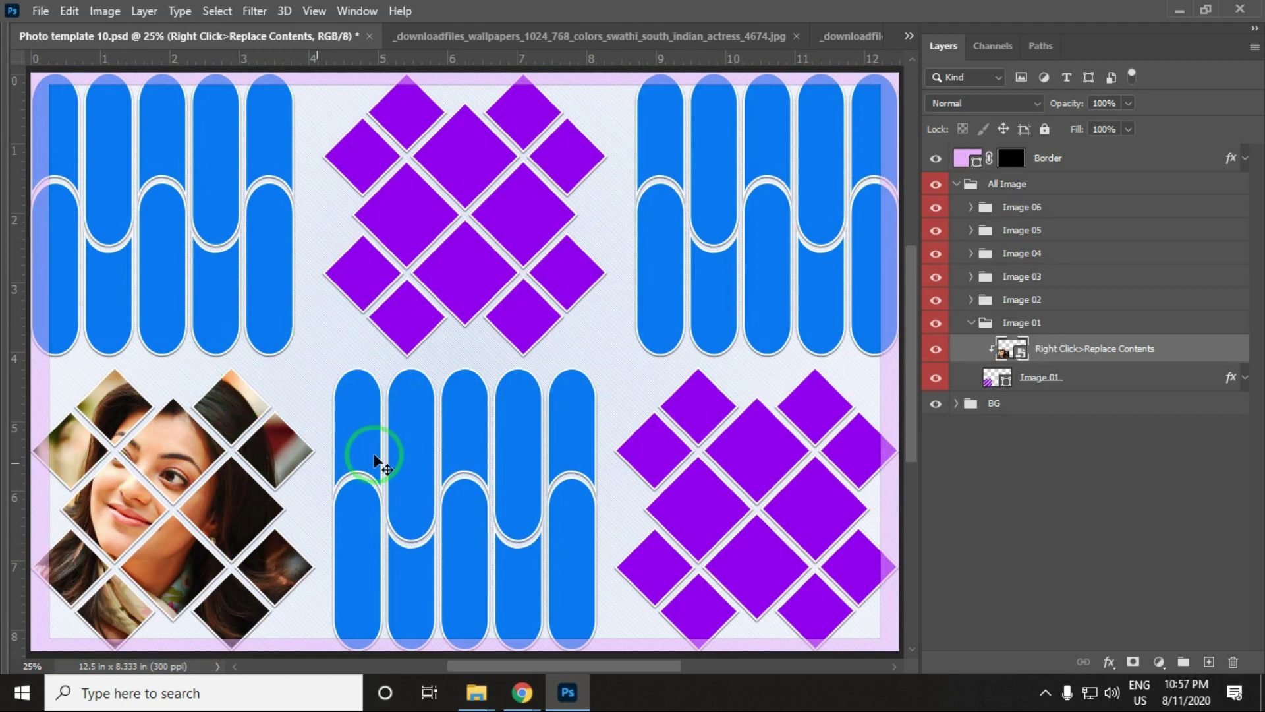
Shift the photo in the Image 01 smart object slightly right and up, then save and close it.
double_click(1020, 352)
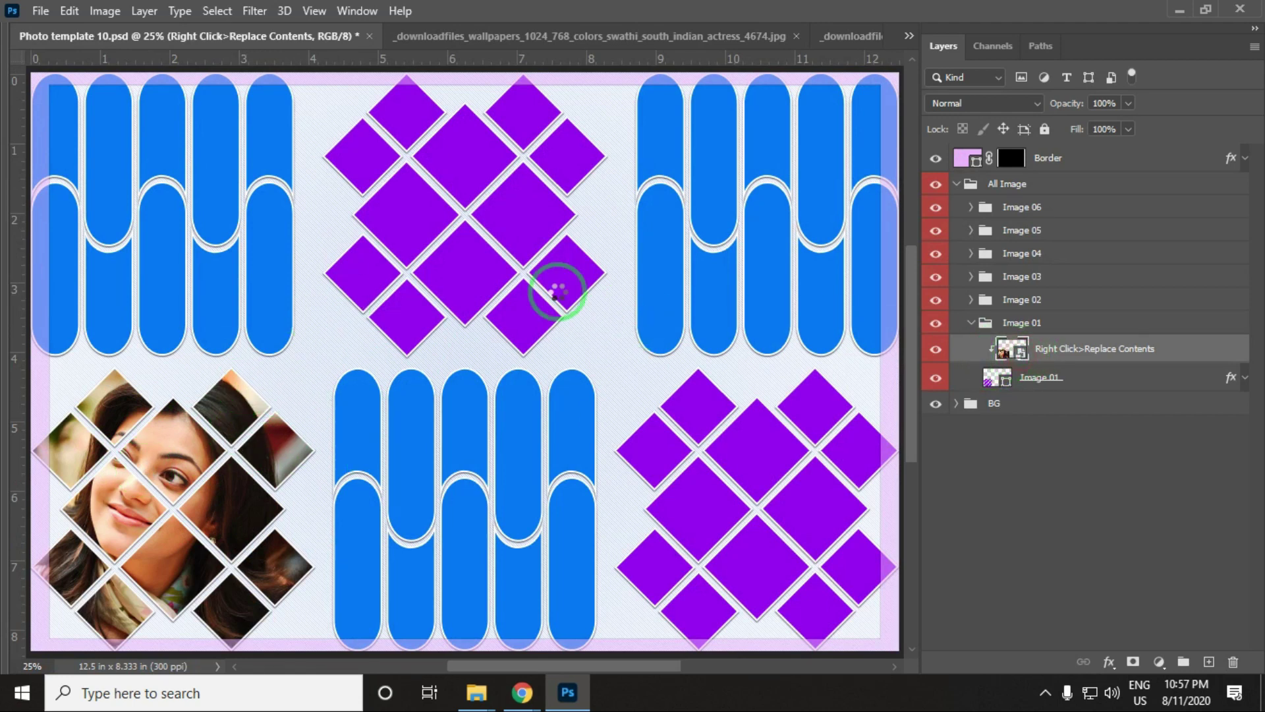
left_click_drag(460, 358, 484, 335)
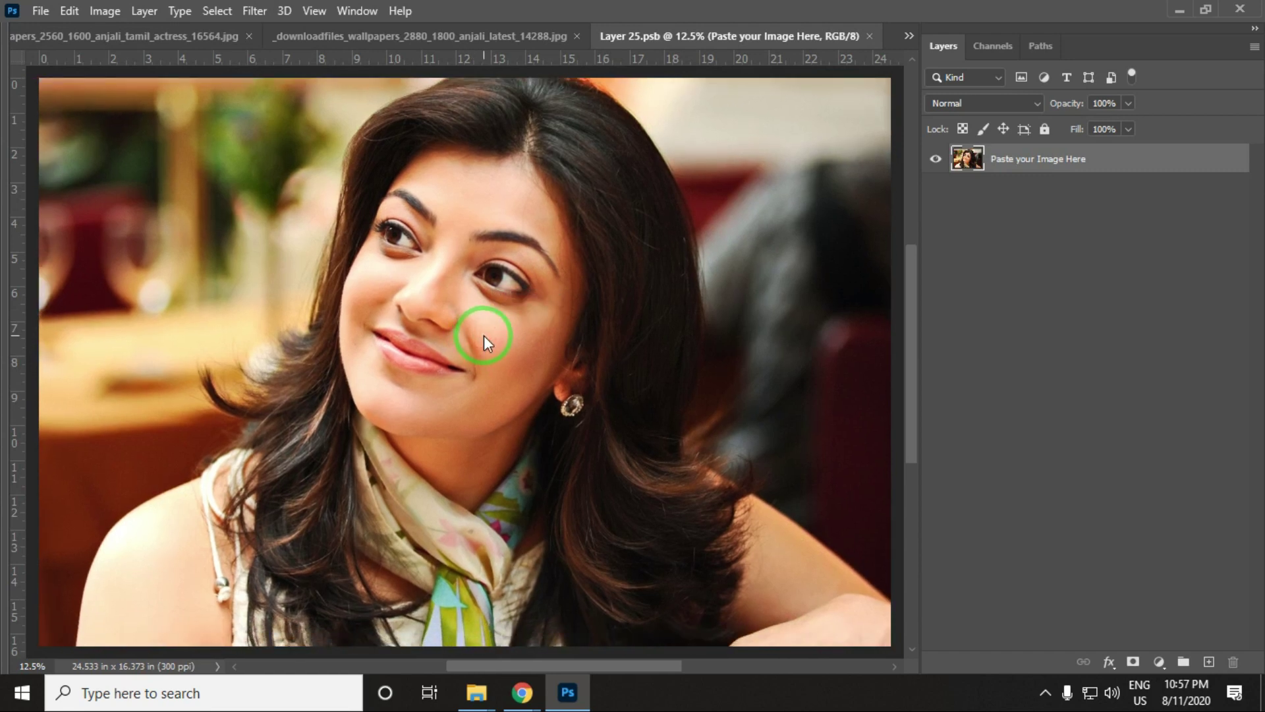
key("ctrl+s")
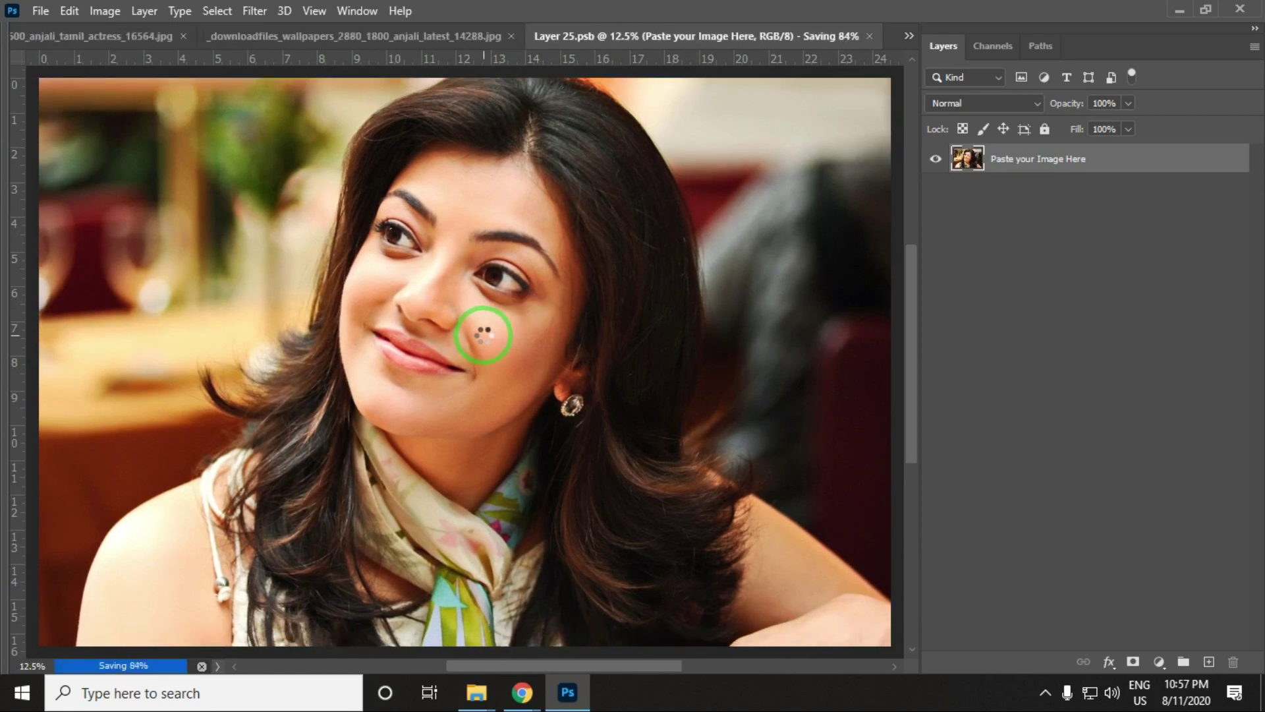
key("ctrl+w")
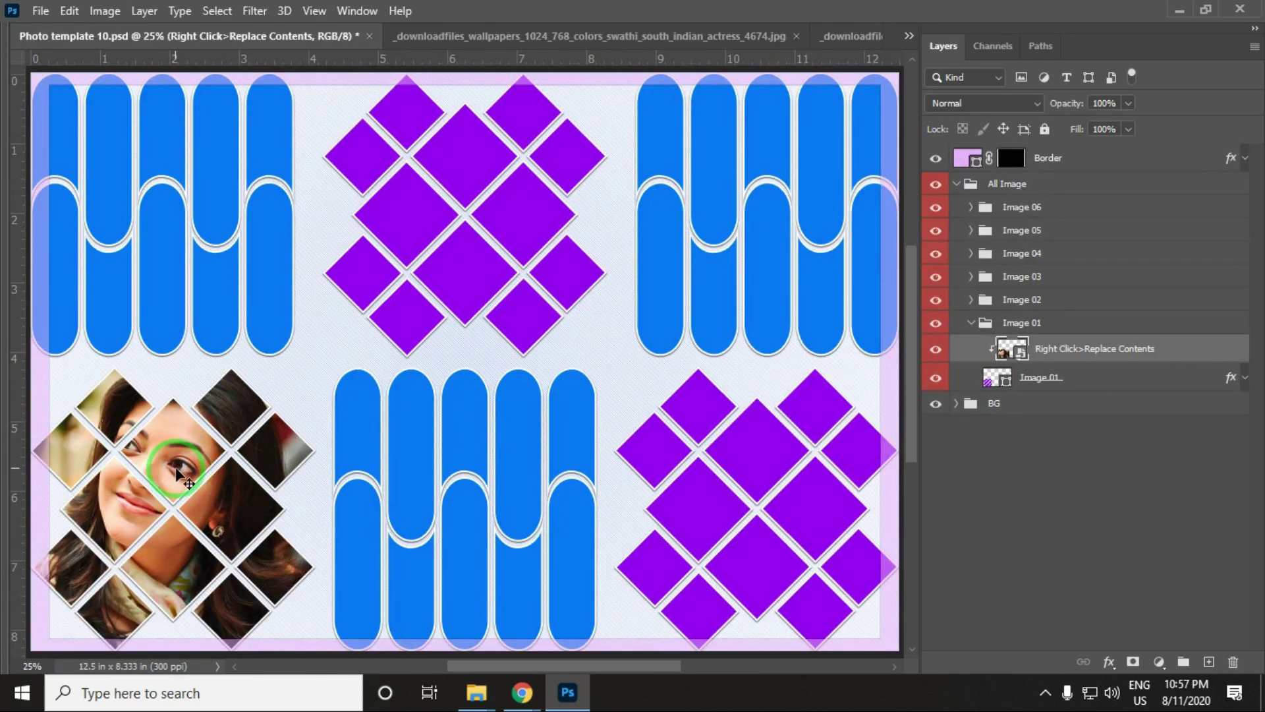
Shift the photo in the Image 01 smart object a little further right, then save and close it.
double_click(1022, 357)
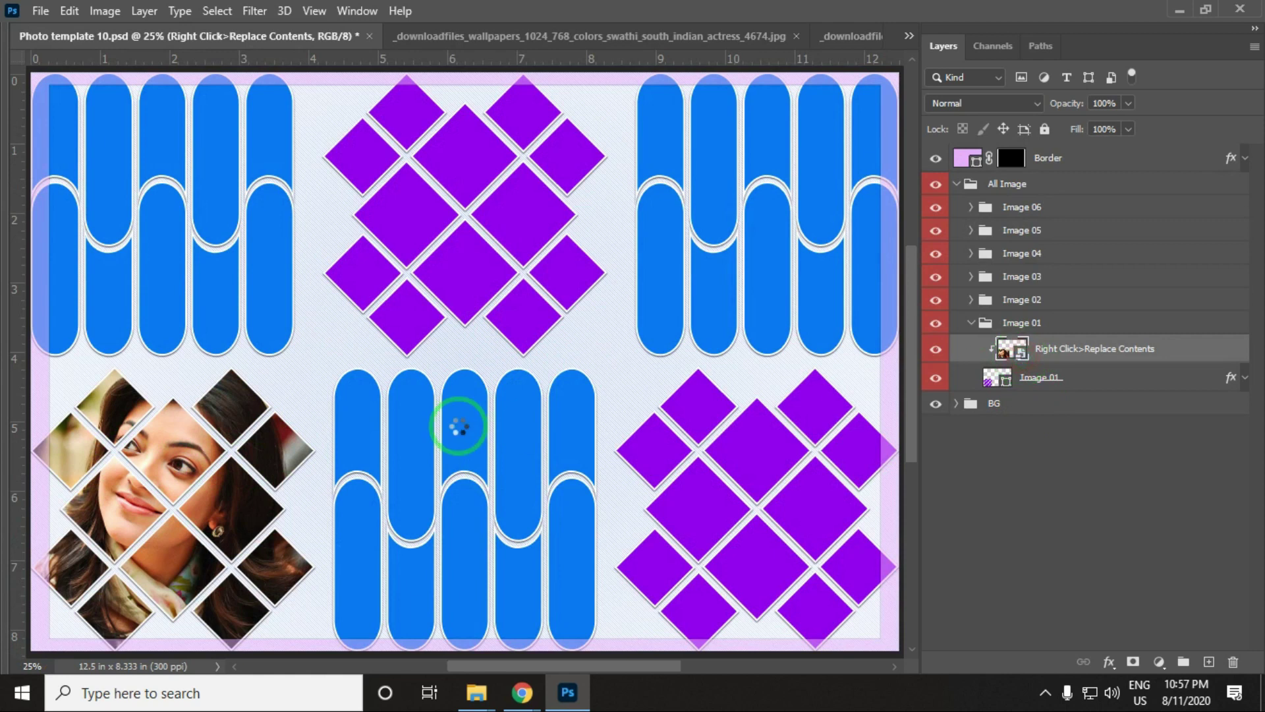
left_click_drag(495, 295, 519, 298)
key("ctrl+s")
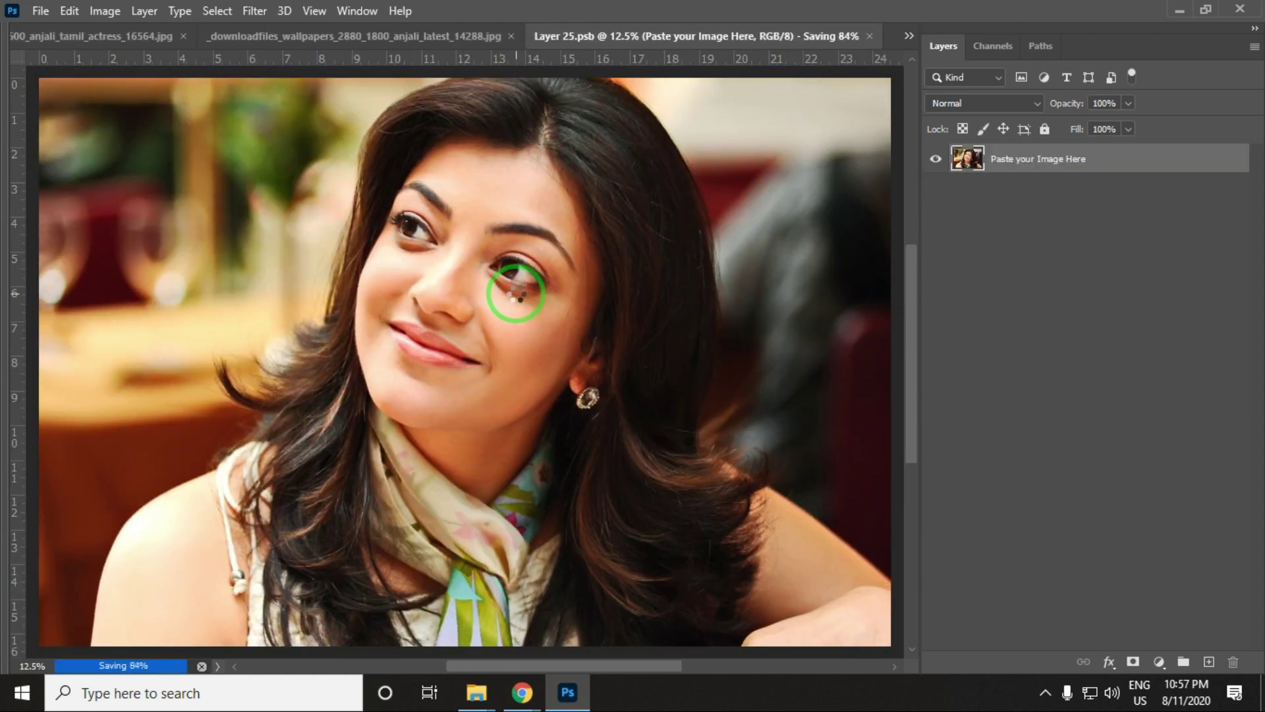
key("ctrl+w")
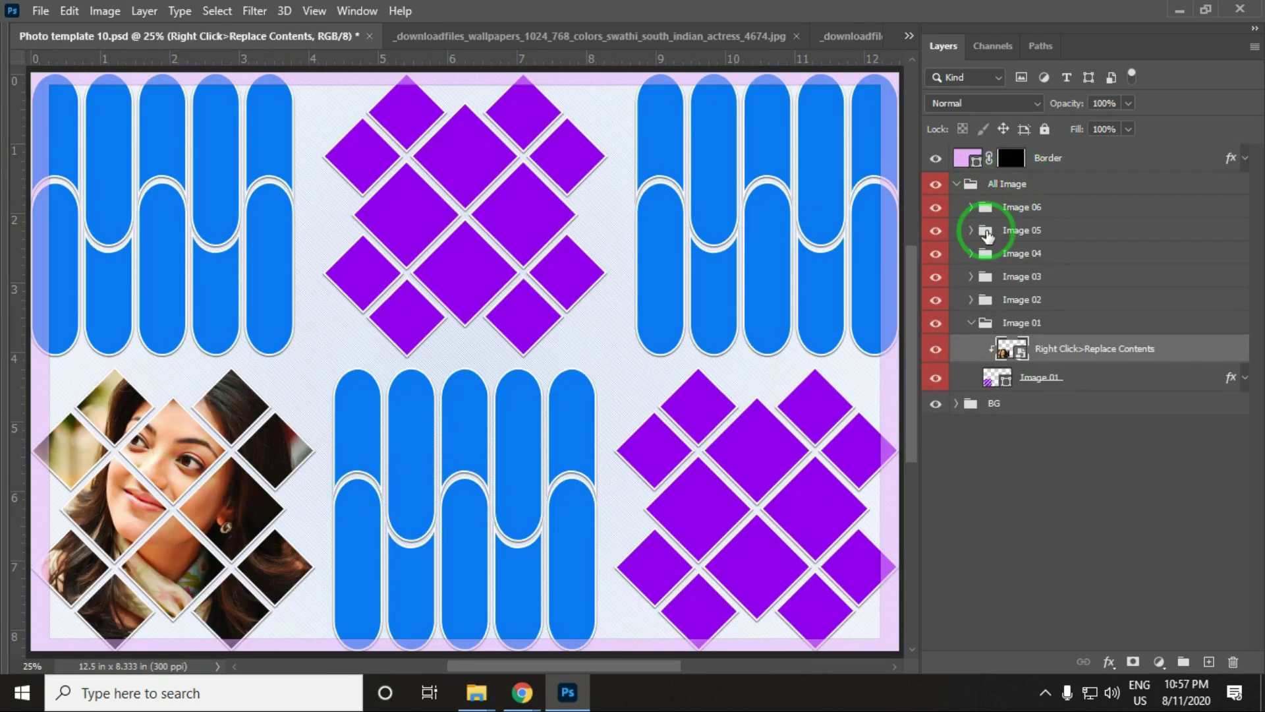
Bring the open colors_swathi_south_indian_actress_4674.jpg photo to the front.
left_click(476, 37)
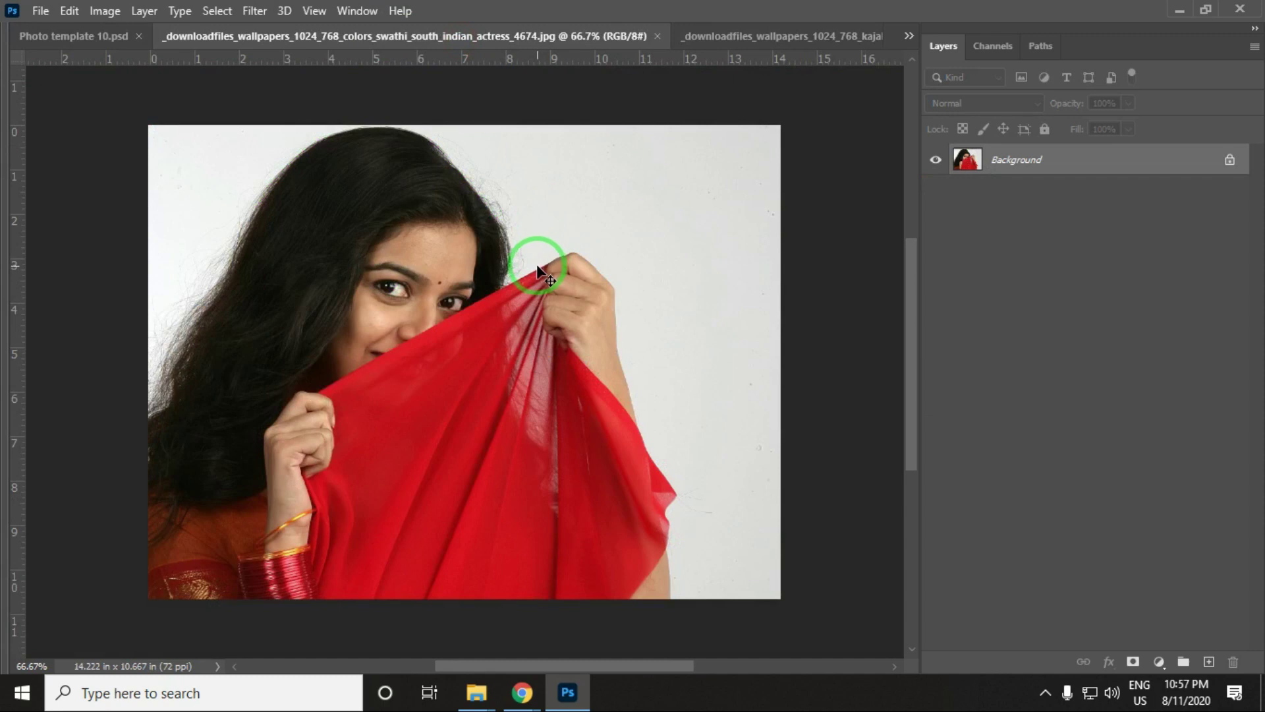
key("ctrl+q")
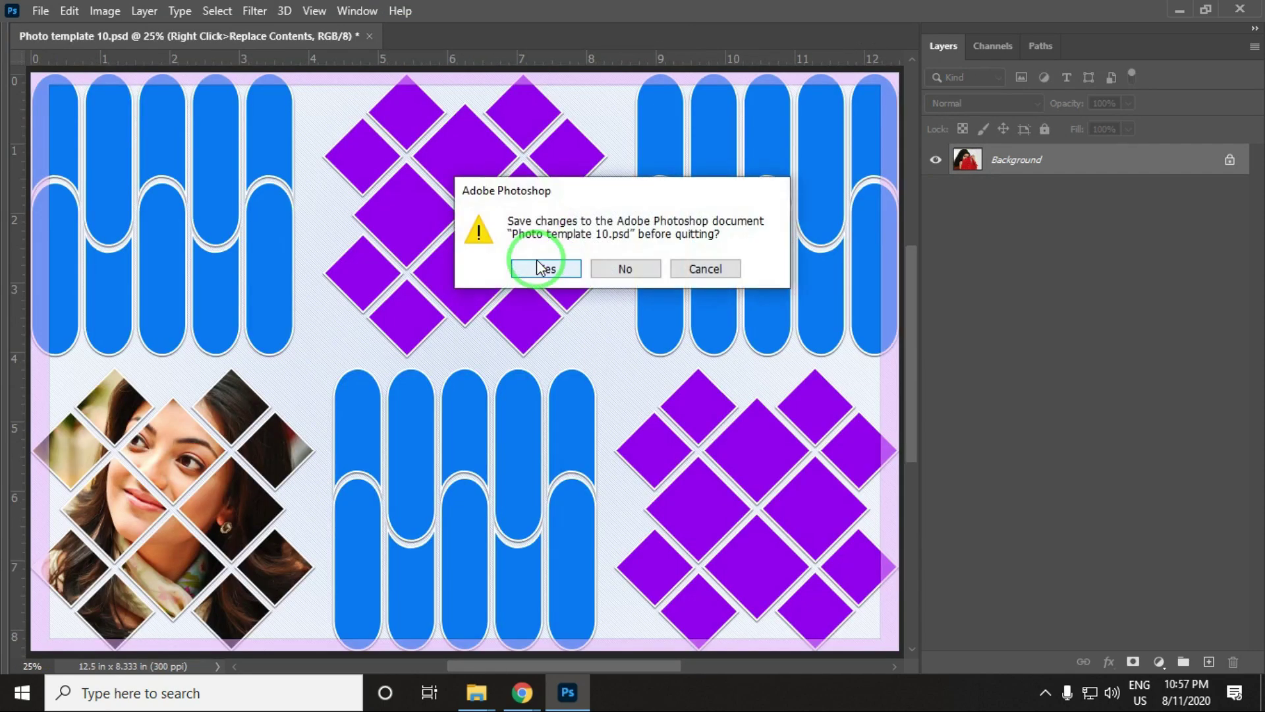
left_click(698, 269)
left_click_drag(696, 272, 689, 272)
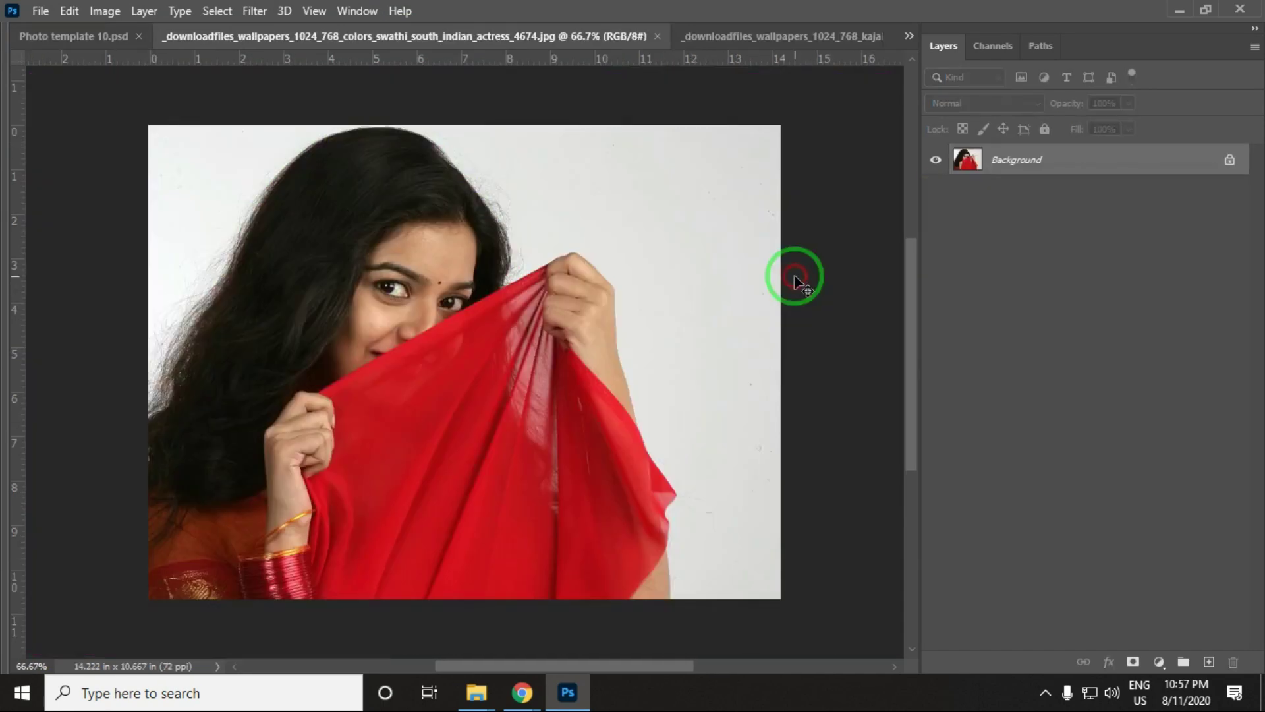
Copy the whole swathi photo, close its file, and paste the copy into the smart object of the Image 02 group.
key("ctrl+a")
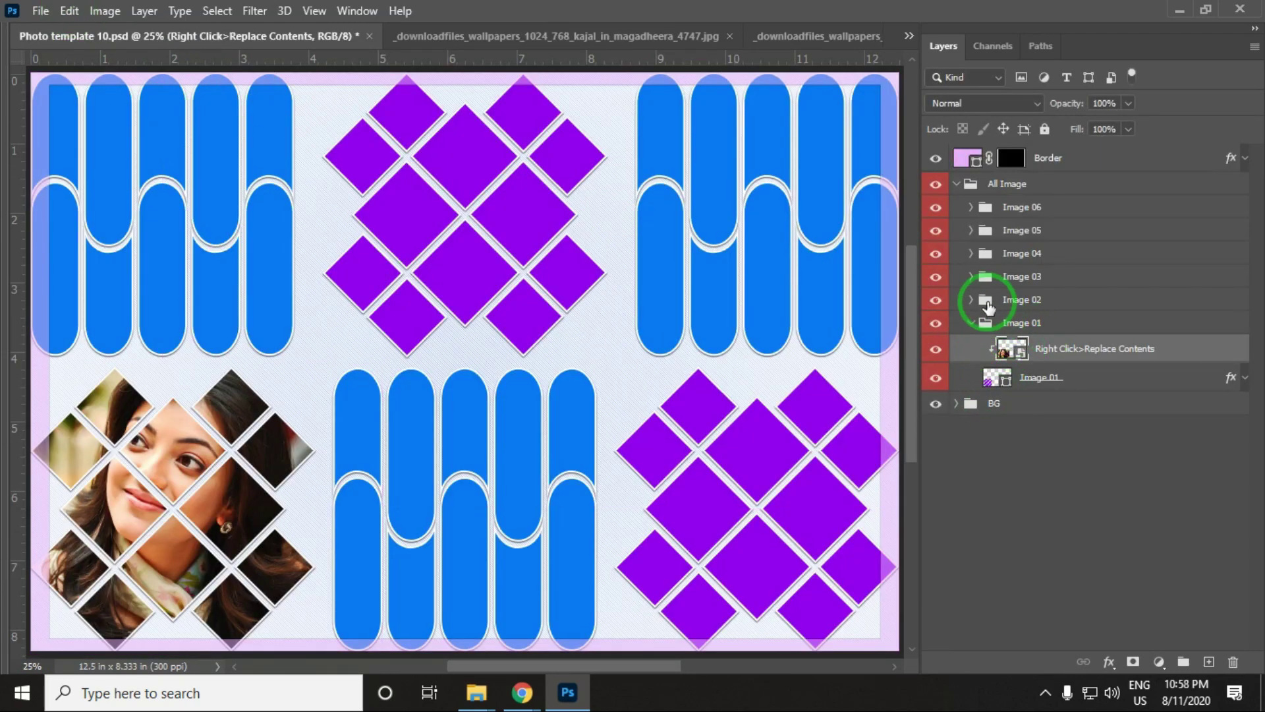
left_click(982, 300)
left_click(970, 299)
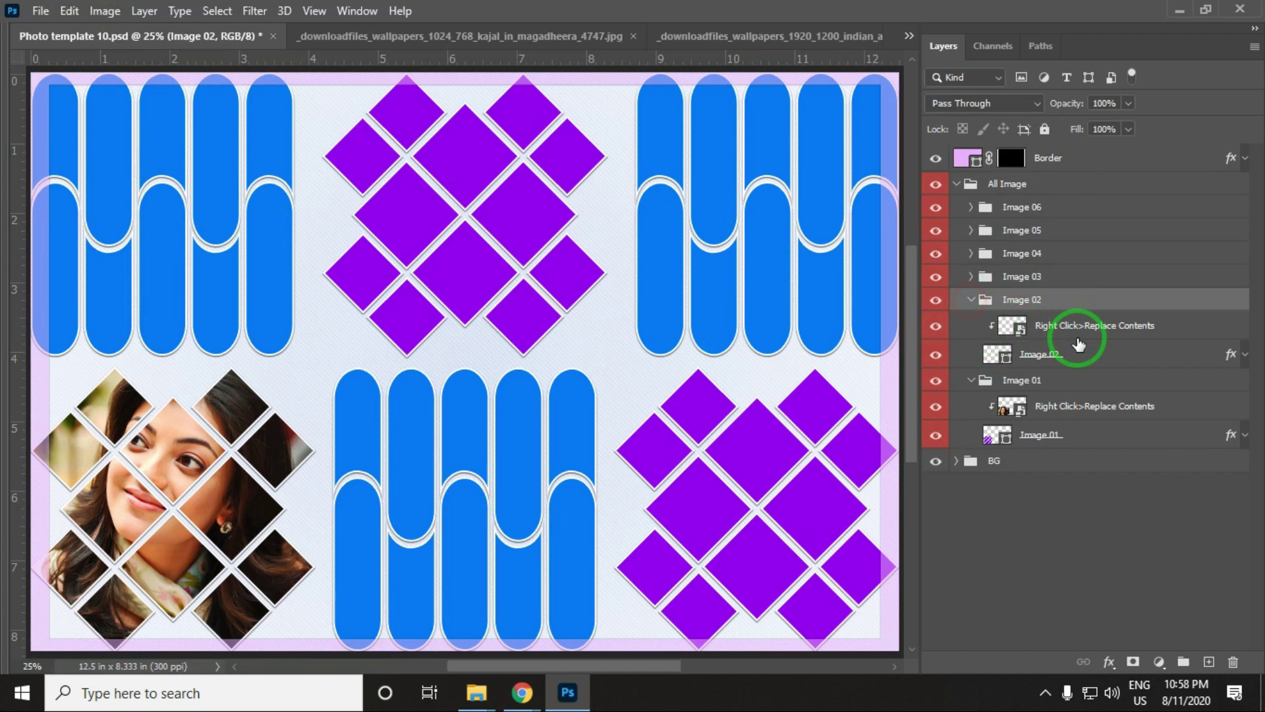
double_click(1018, 331)
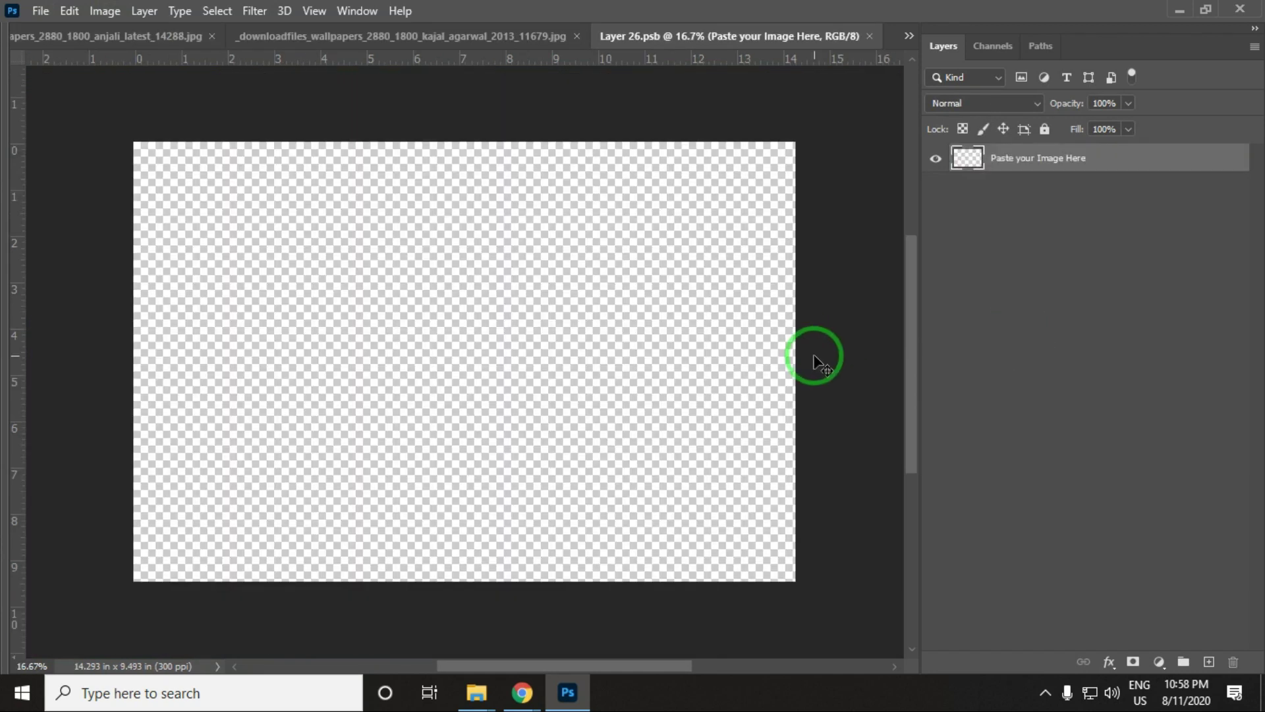
Enlarge and reposition the pasted photo to cover the Layer 26.psb canvas, then save and close the smart object.
key("ctrl+t")
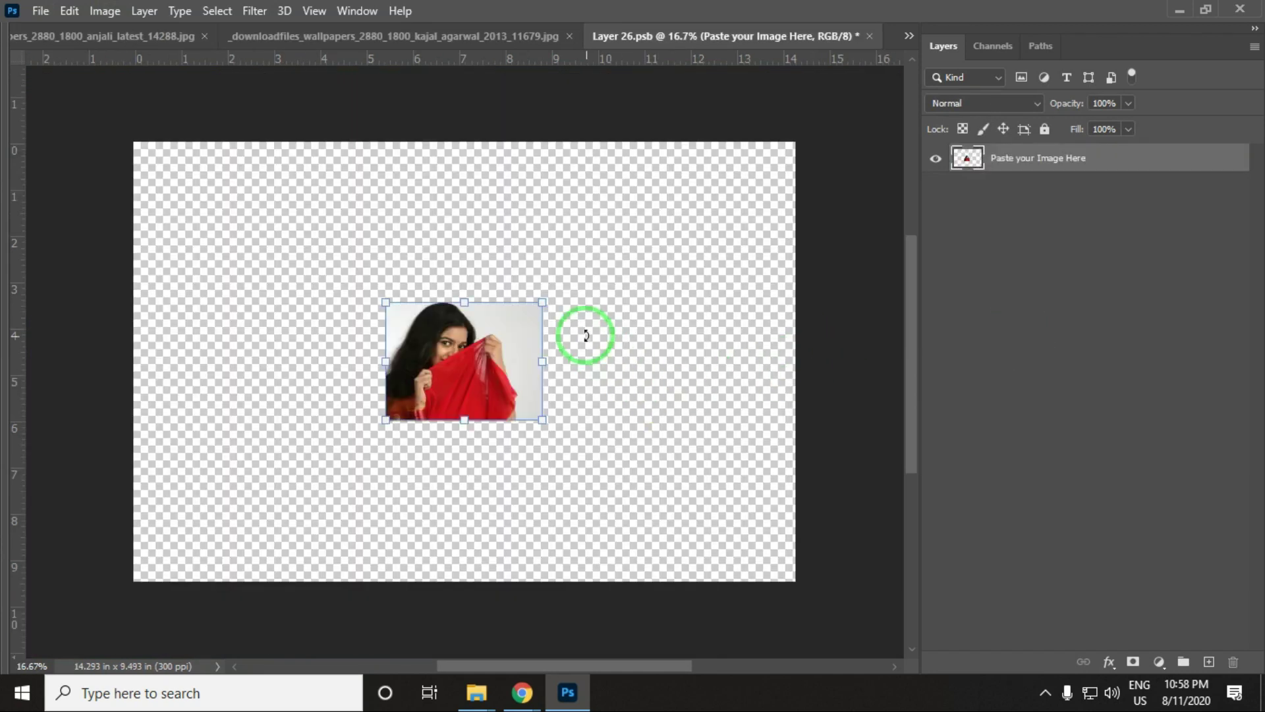
left_click_drag(545, 299, 837, 85)
left_click_drag(810, 306, 837, 327)
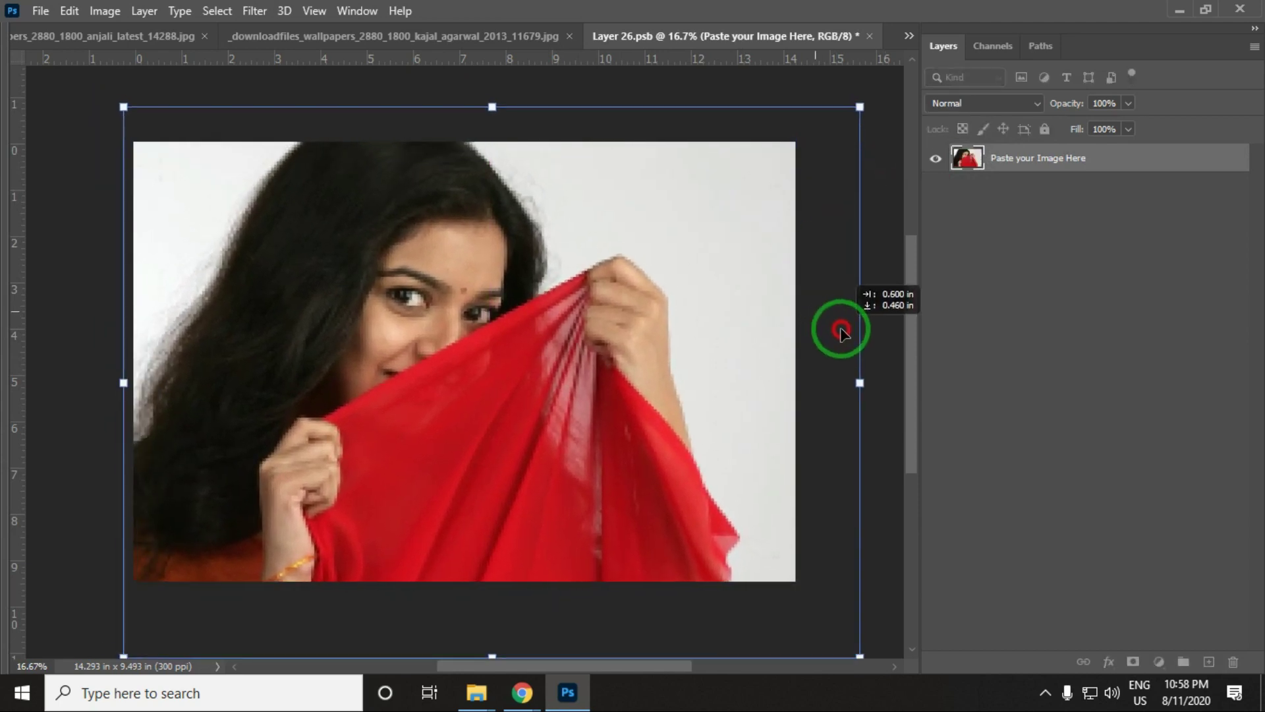
key("Return")
key("ctrl+s")
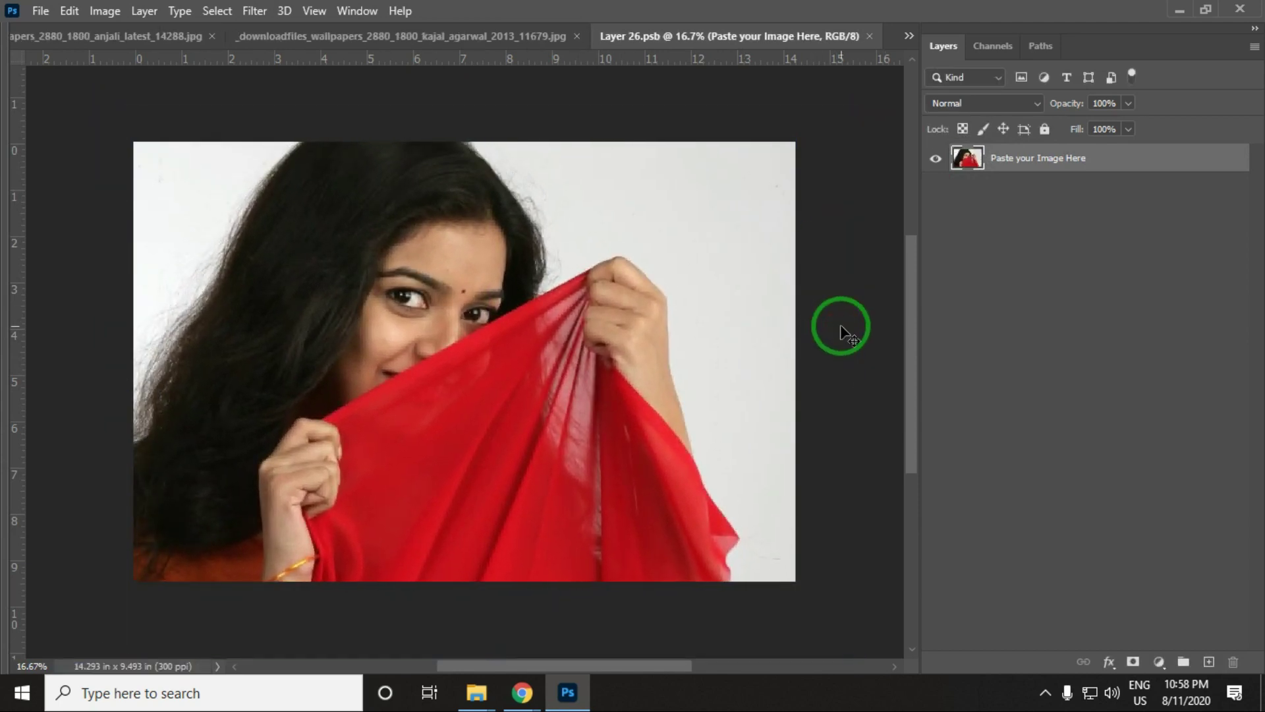
key("ctrl+w")
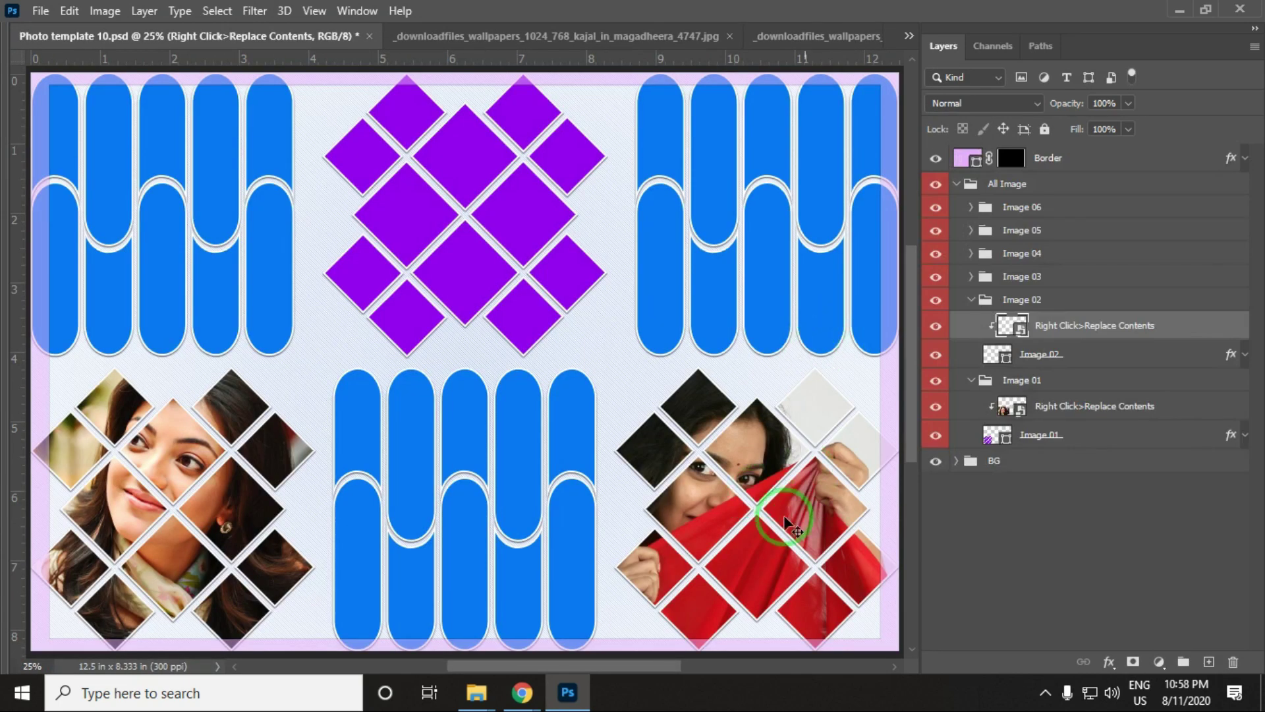
Copy the whole kajal_in_magadheera_4747.jpg photo, close its file, and paste the copy into the smart object of the Image 03 group.
left_click(476, 37)
key("ctrl+a")
key("ctrl+w")
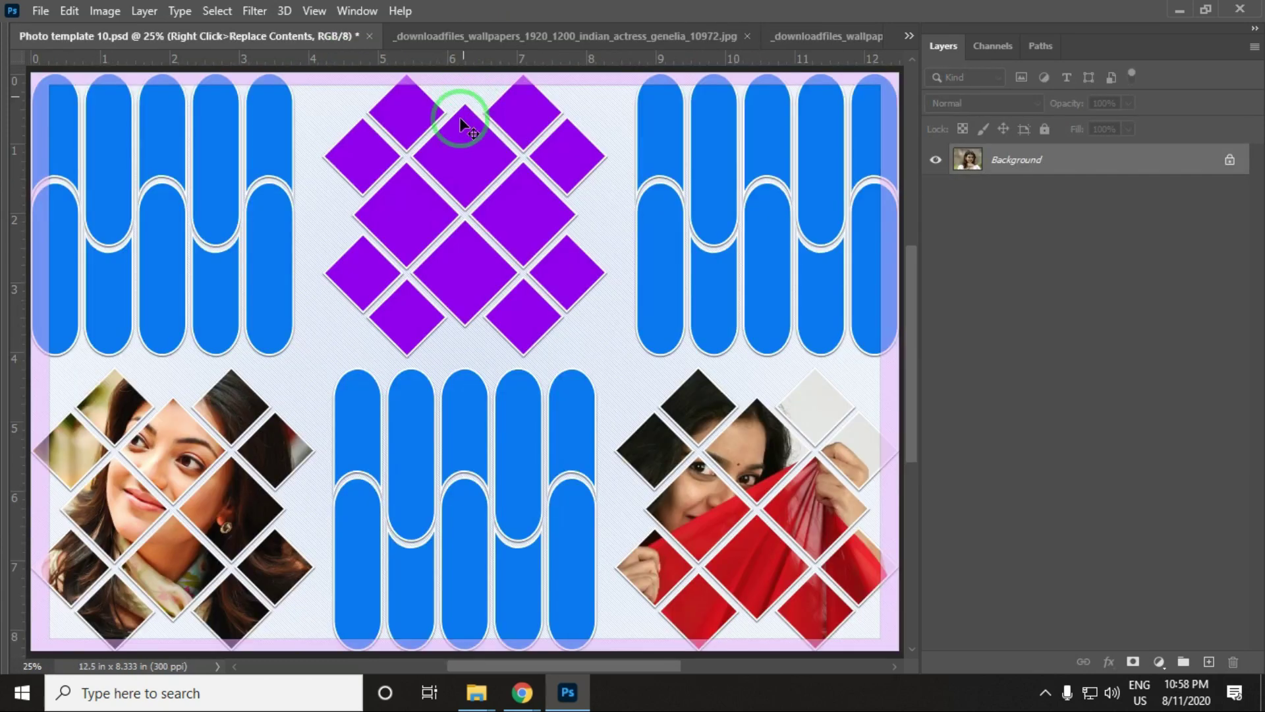
left_click(972, 278)
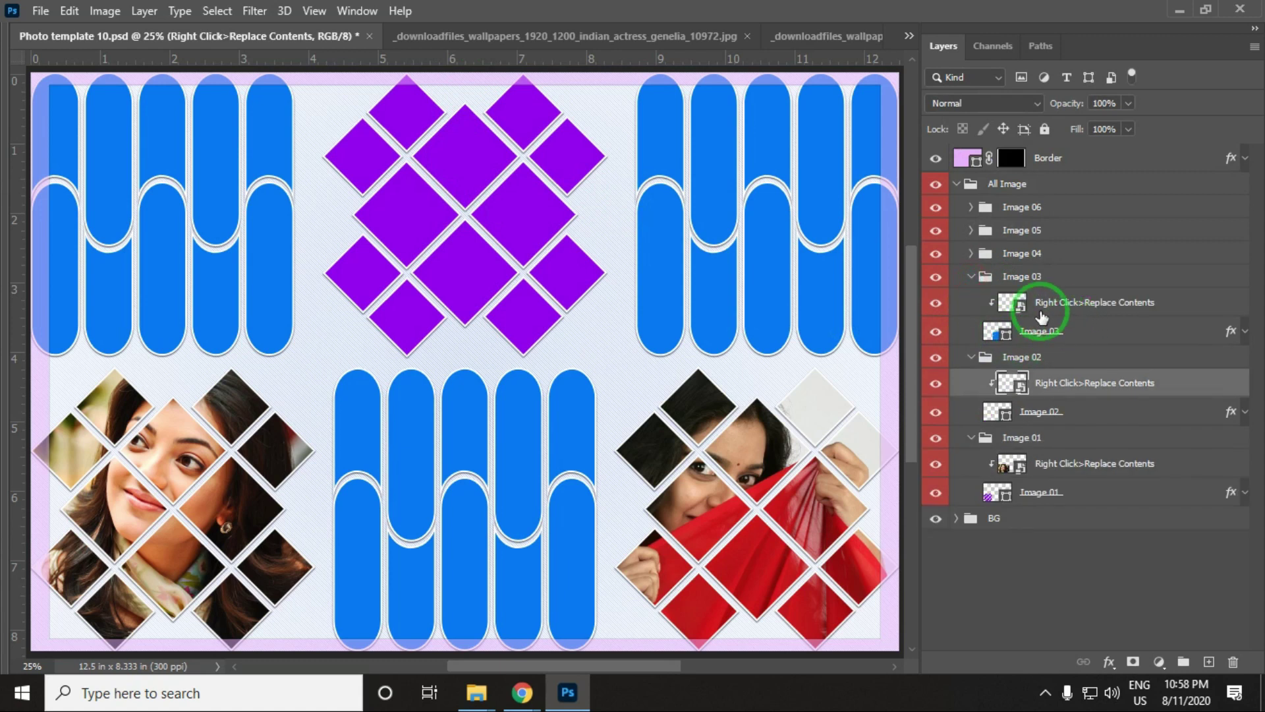
double_click(1020, 307)
key("ctrl+v")
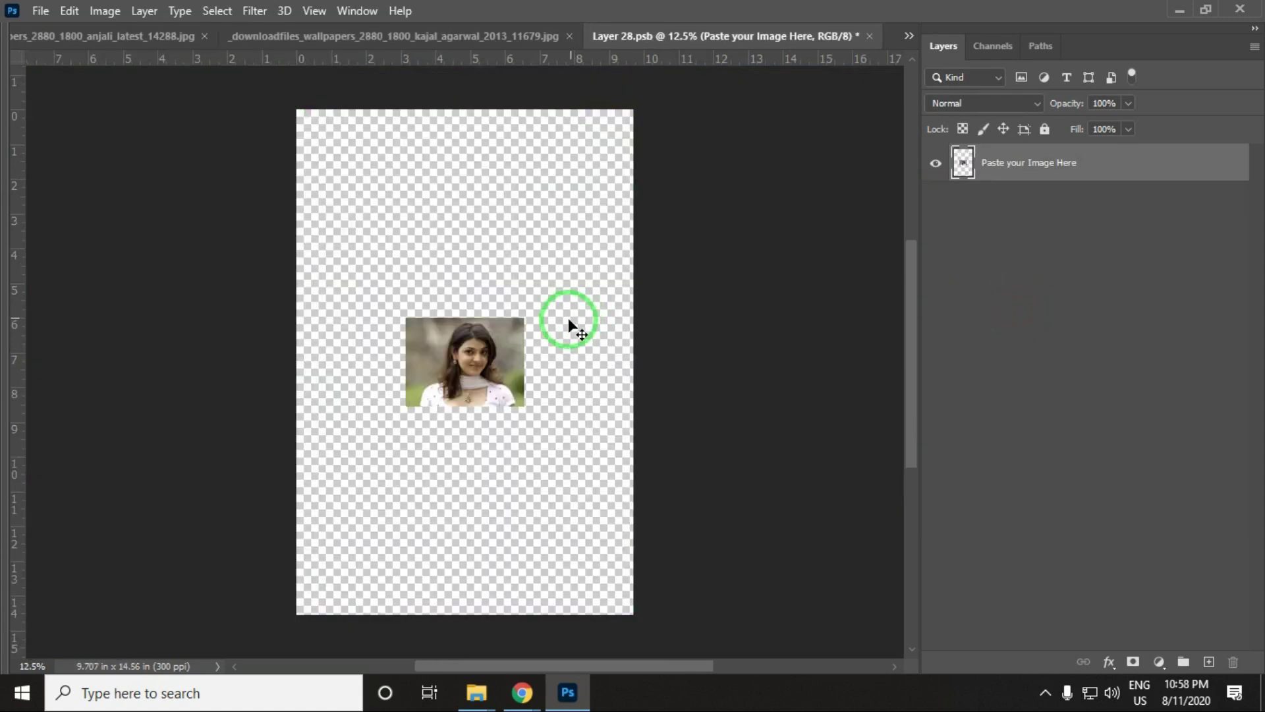
Enlarge the pasted photo to cover the Layer 28.psb canvas, then save and close the smart object.
key("ctrl+t")
left_click_drag(528, 319, 702, 226)
key("Return")
key("ctrl+s")
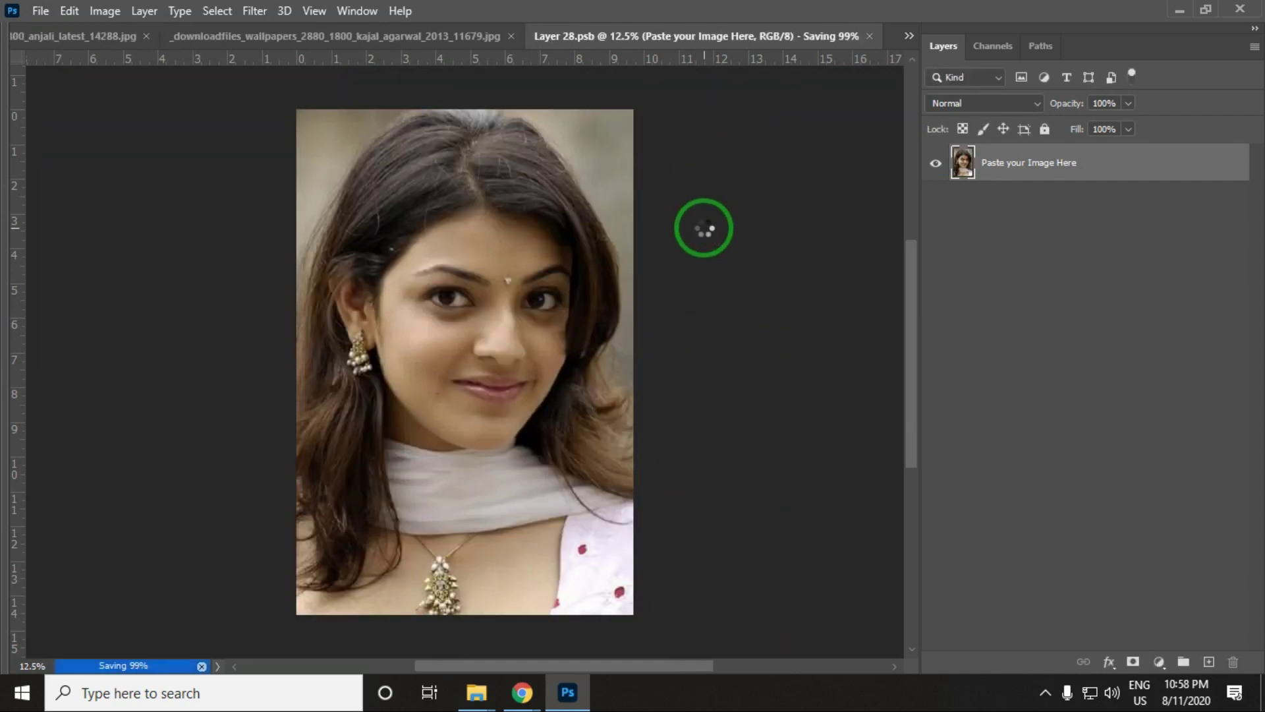
key("ctrl+w")
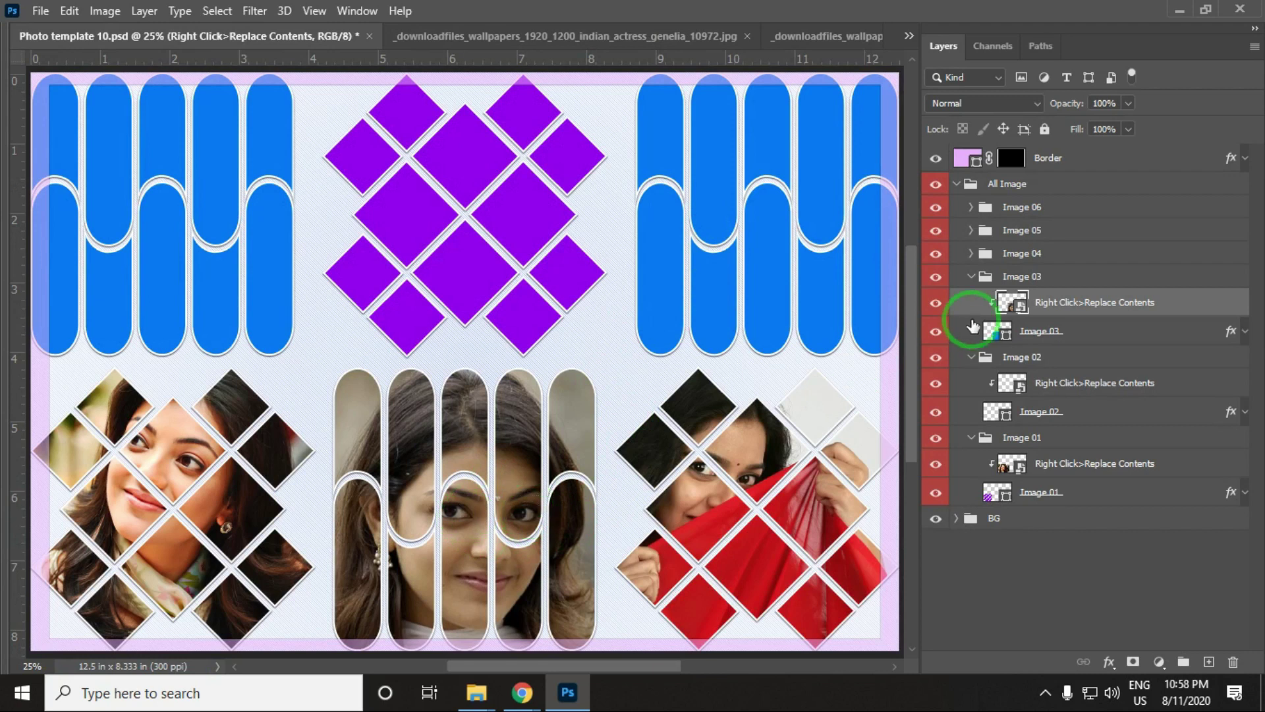
Copy the whole indian_actress_genelia_10972.jpg photo, close its file, and paste the copy into the smart object of the Image 04 group.
left_click(429, 37)
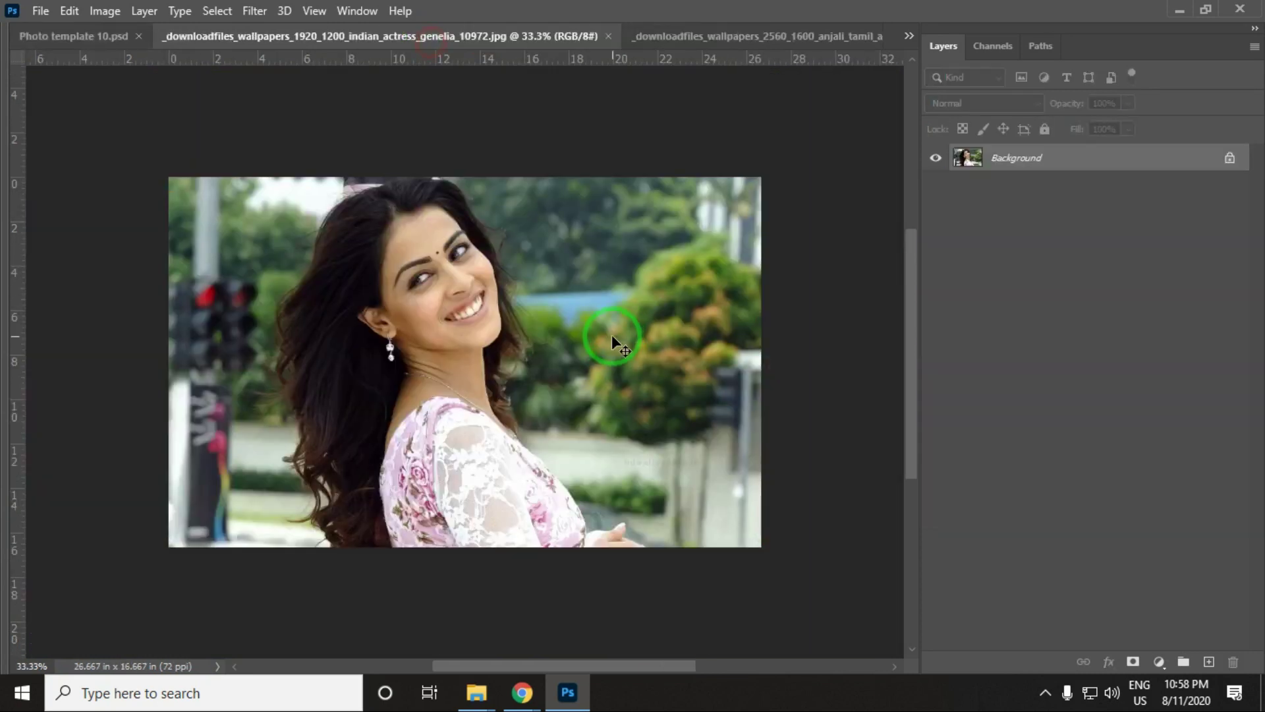
key("ctrl+a")
key("ctrl+w")
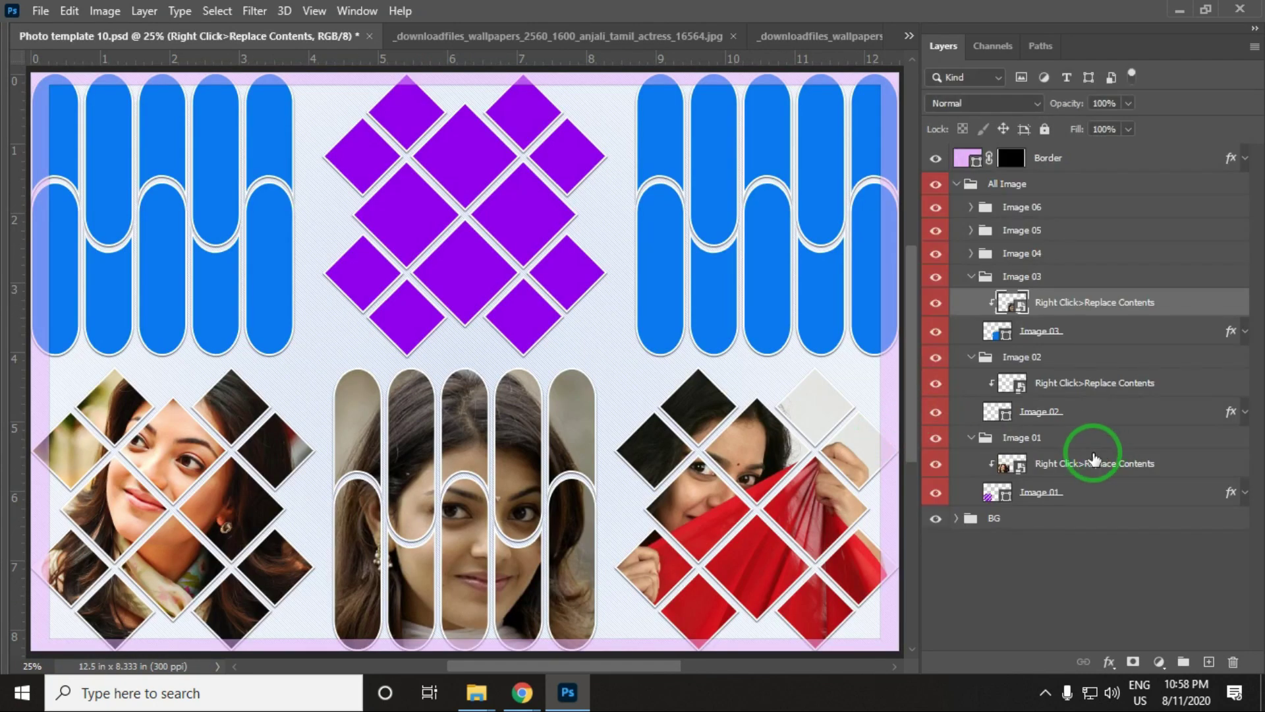
left_click(972, 254)
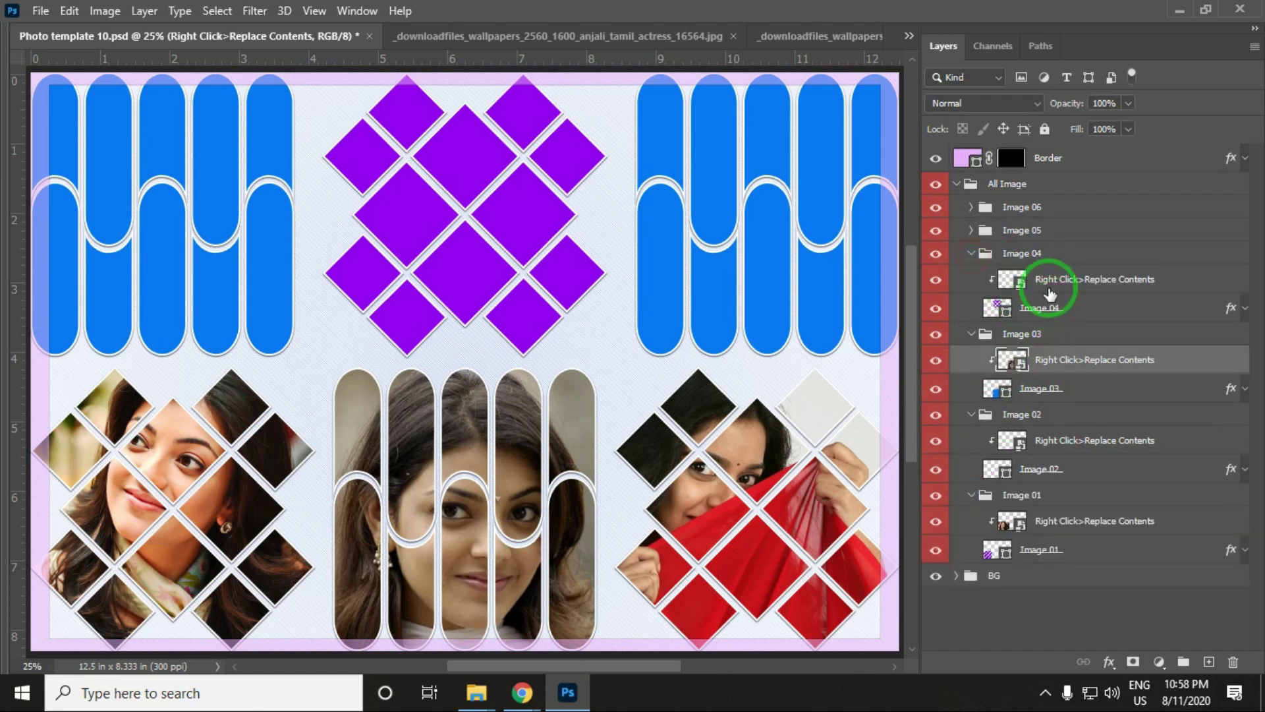
double_click(1021, 282)
key("ctrl+v")
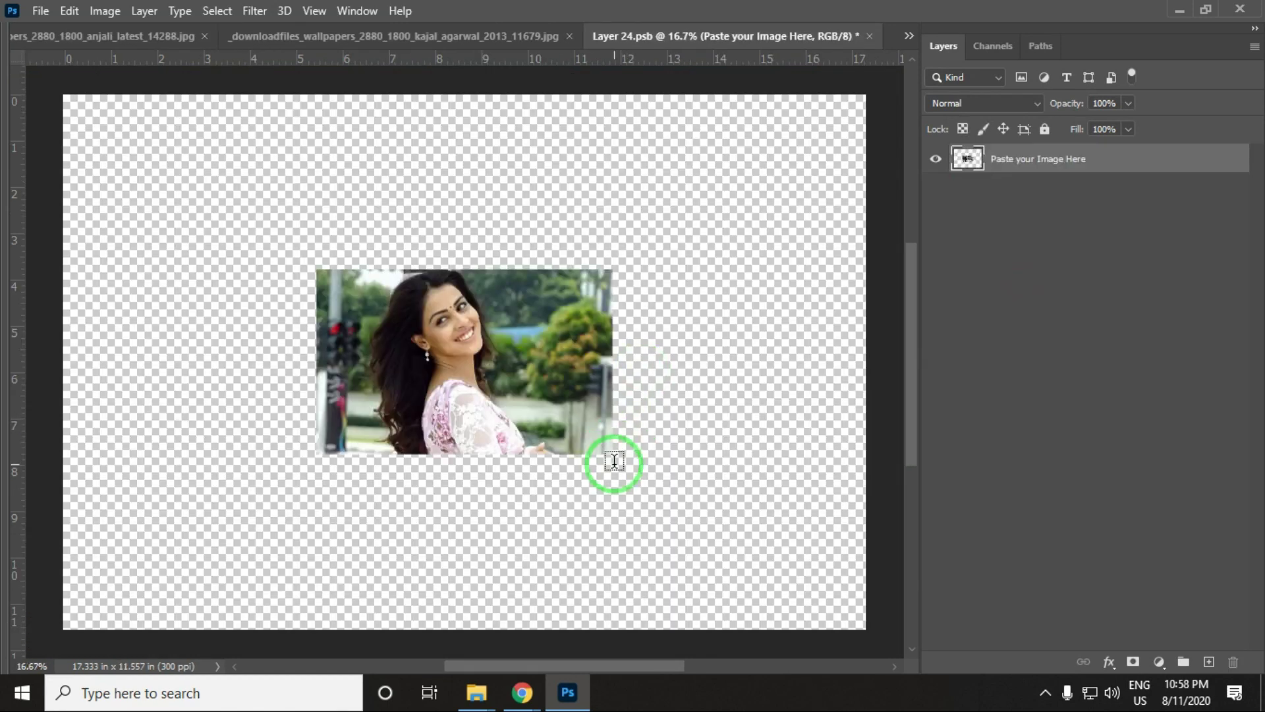
Enlarge and reposition the pasted photo to cover the Layer 24.psb canvas, then save and close the smart object.
key("ctrl+t")
left_click_drag(610, 269, 729, 172)
left_click_drag(632, 218, 680, 382)
key("Return")
key("ctrl+s")
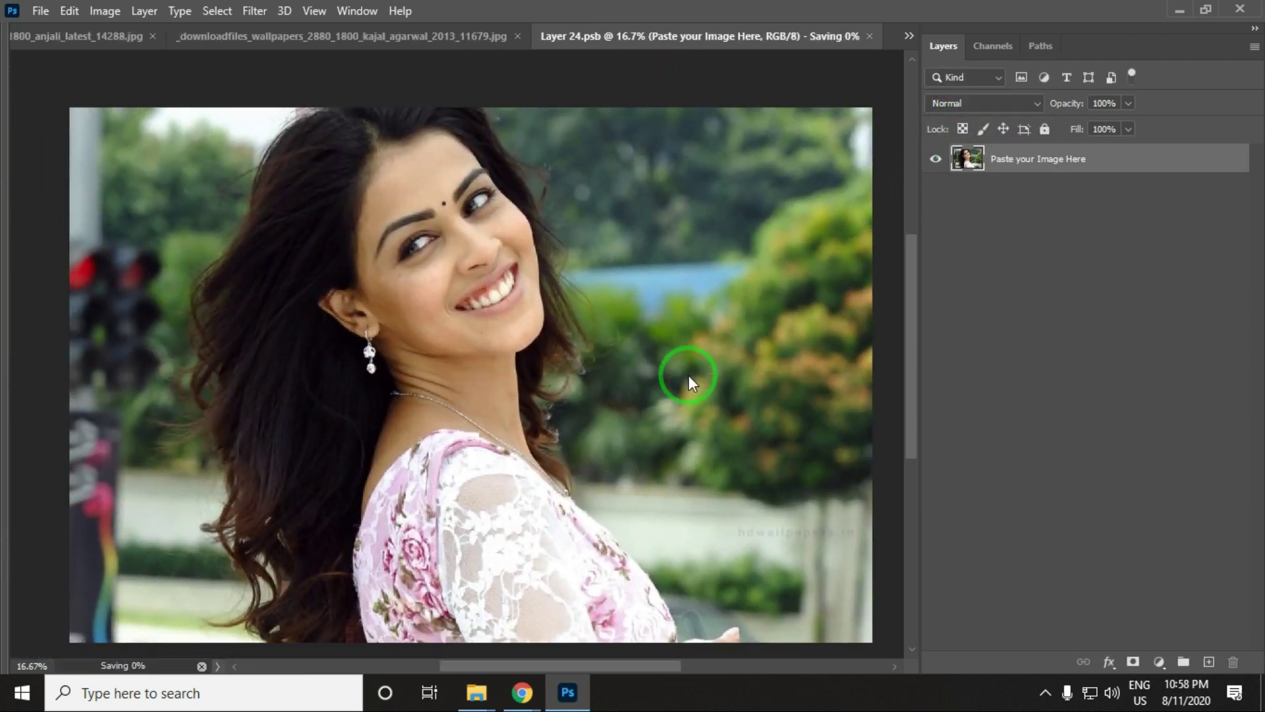
key("ctrl+w")
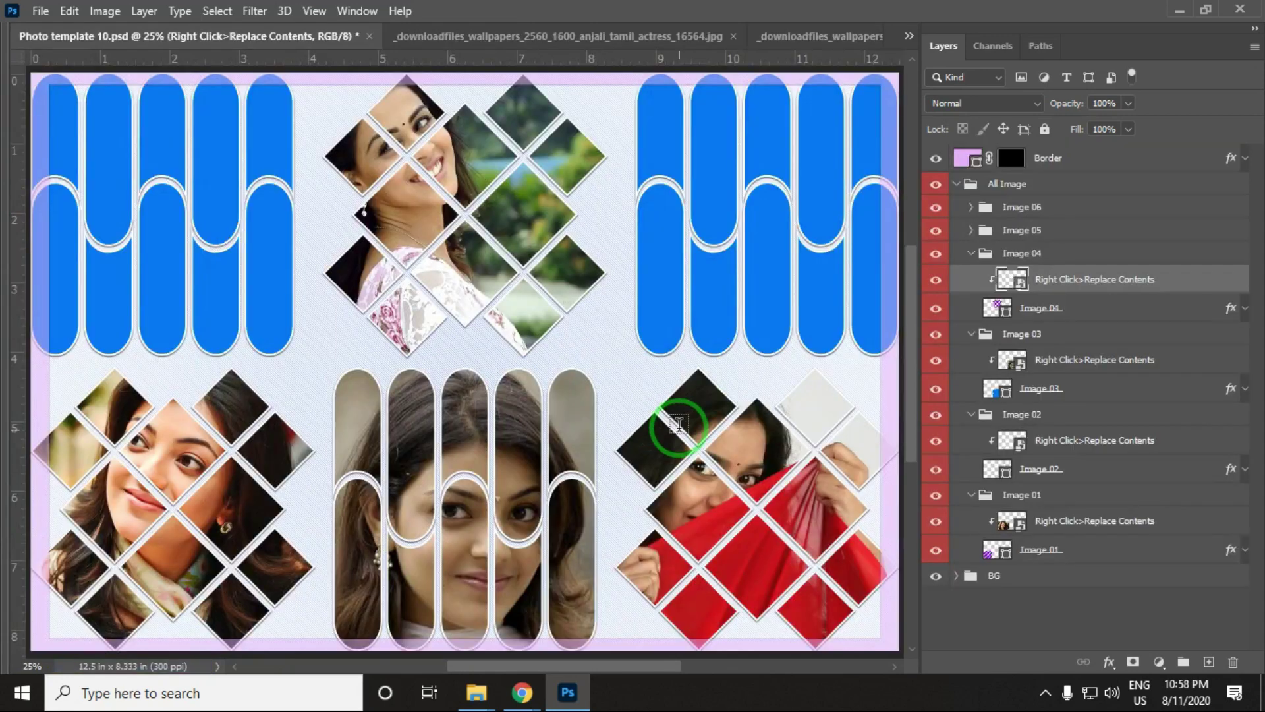
Reopen the Image 04 smart object, shift the photo to the right, then save and close it.
double_click(1021, 283)
left_click_drag(484, 249, 493, 249)
left_click(552, 264)
left_click_drag(576, 274, 614, 295)
key("ctrl+s")
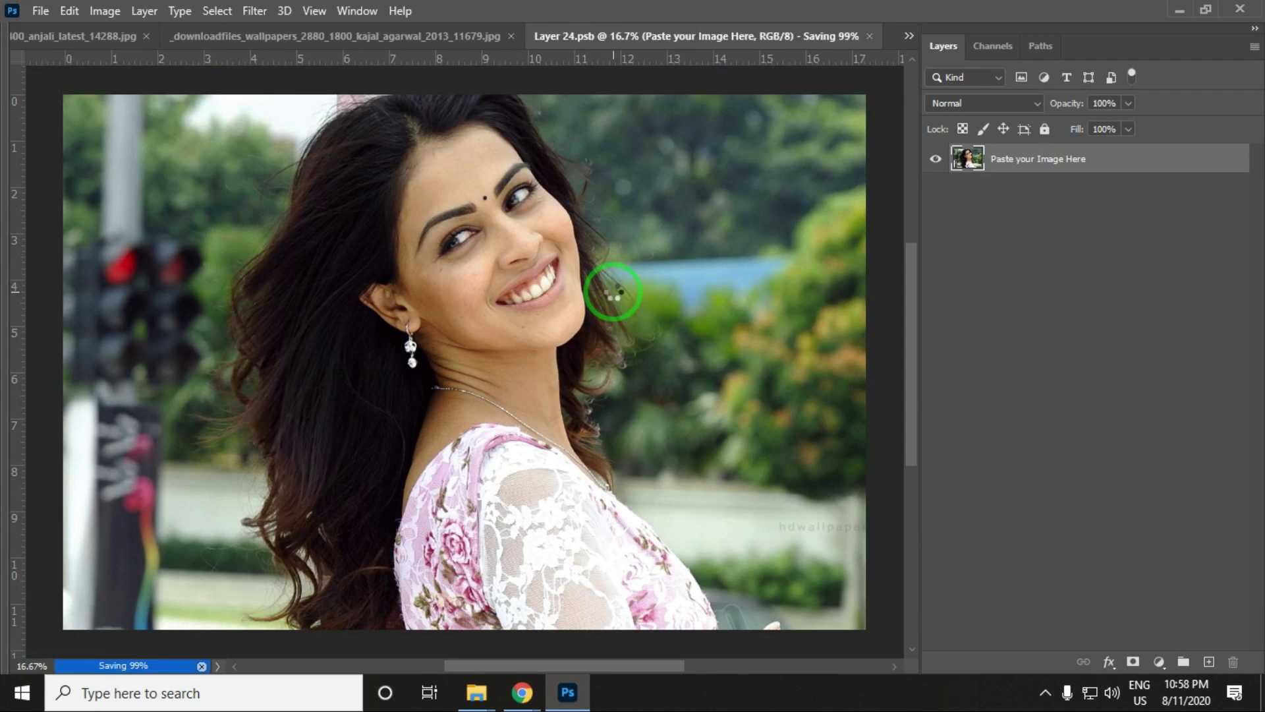
key("ctrl+w")
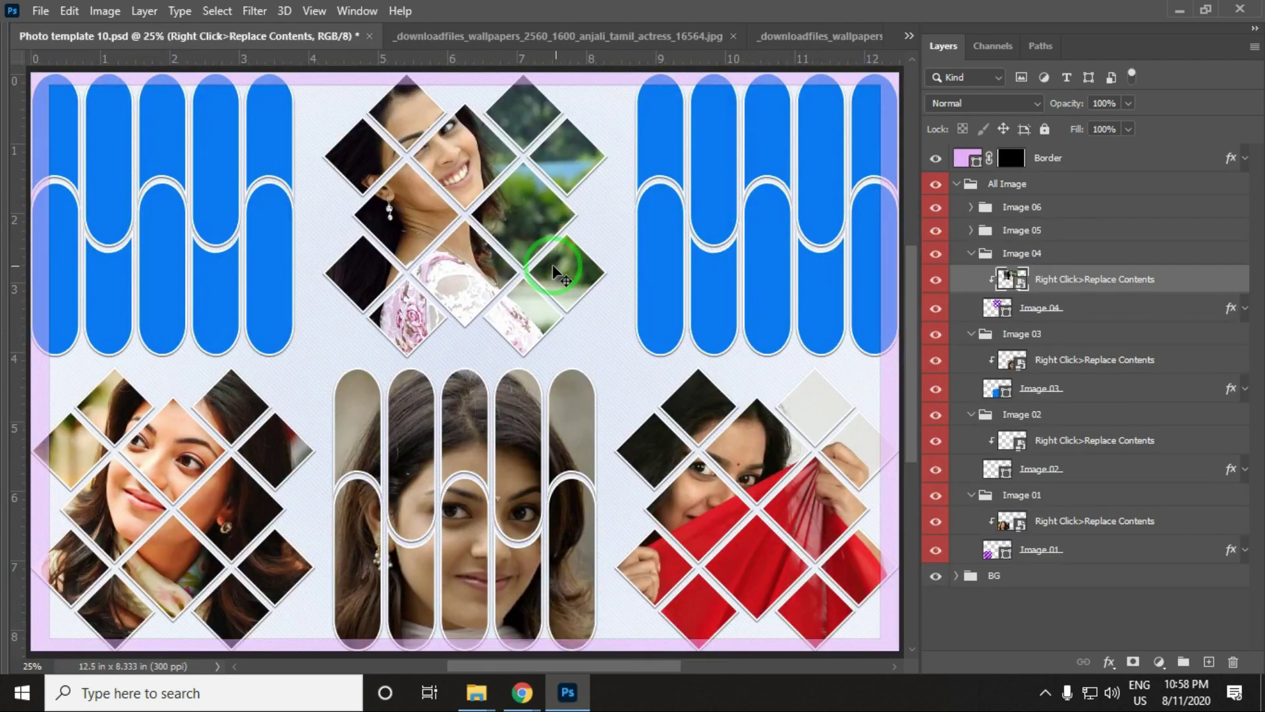
In the Image 04 smart object, move the photo down and right and enlarge it to fill the canvas, then save and close.
double_click(1013, 279)
left_click_drag(511, 250, 535, 270)
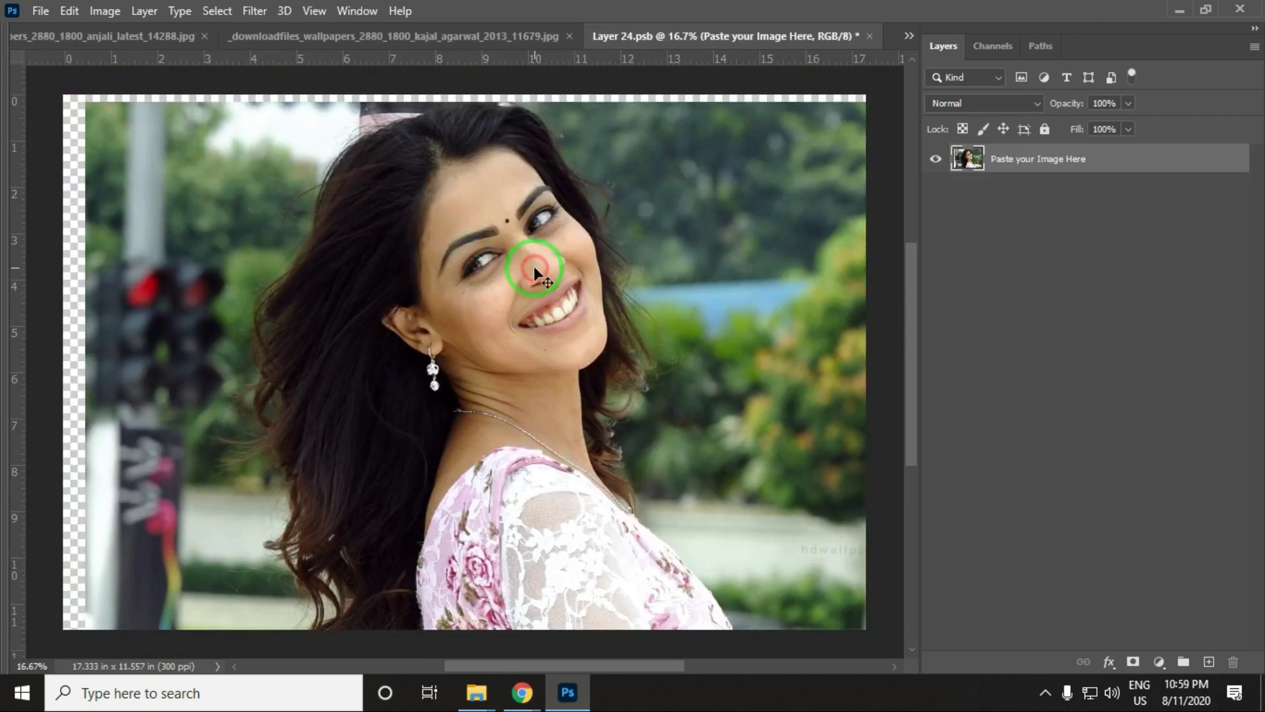
left_click_drag(92, 98, 26, 87)
left_click_drag(471, 197, 534, 247)
key("Return")
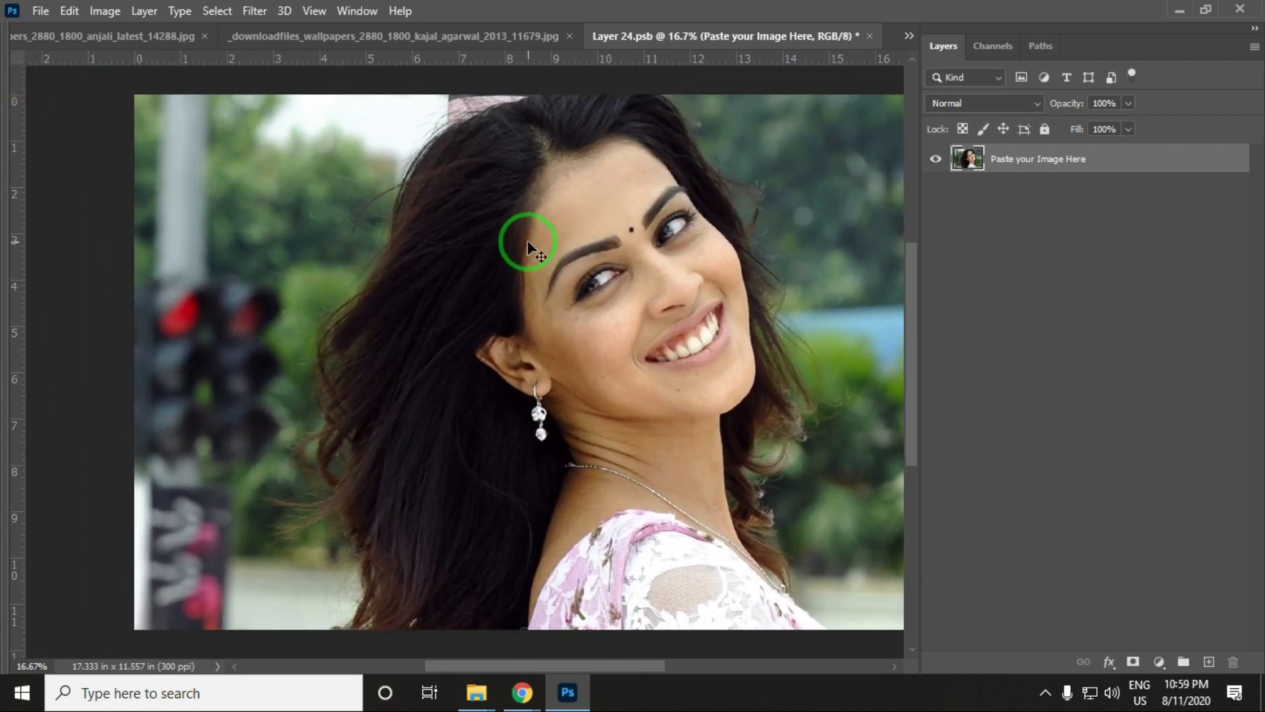
key("ctrl+s")
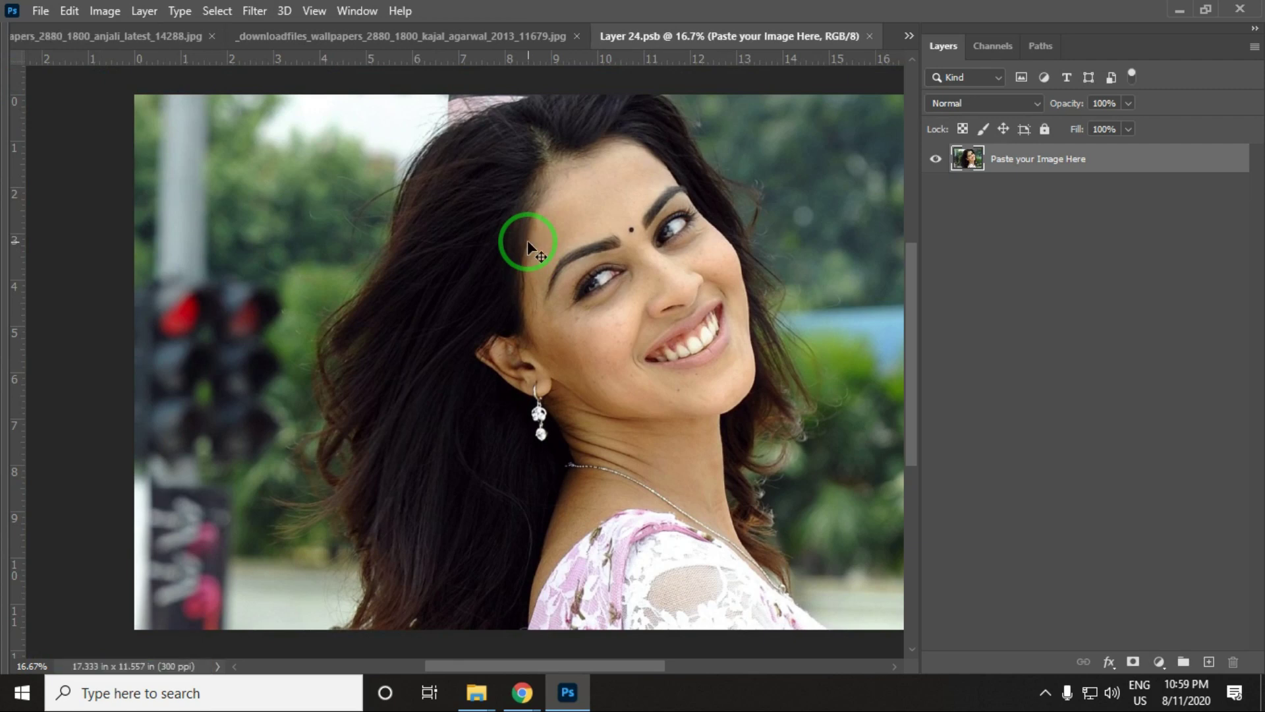
key("ctrl+w")
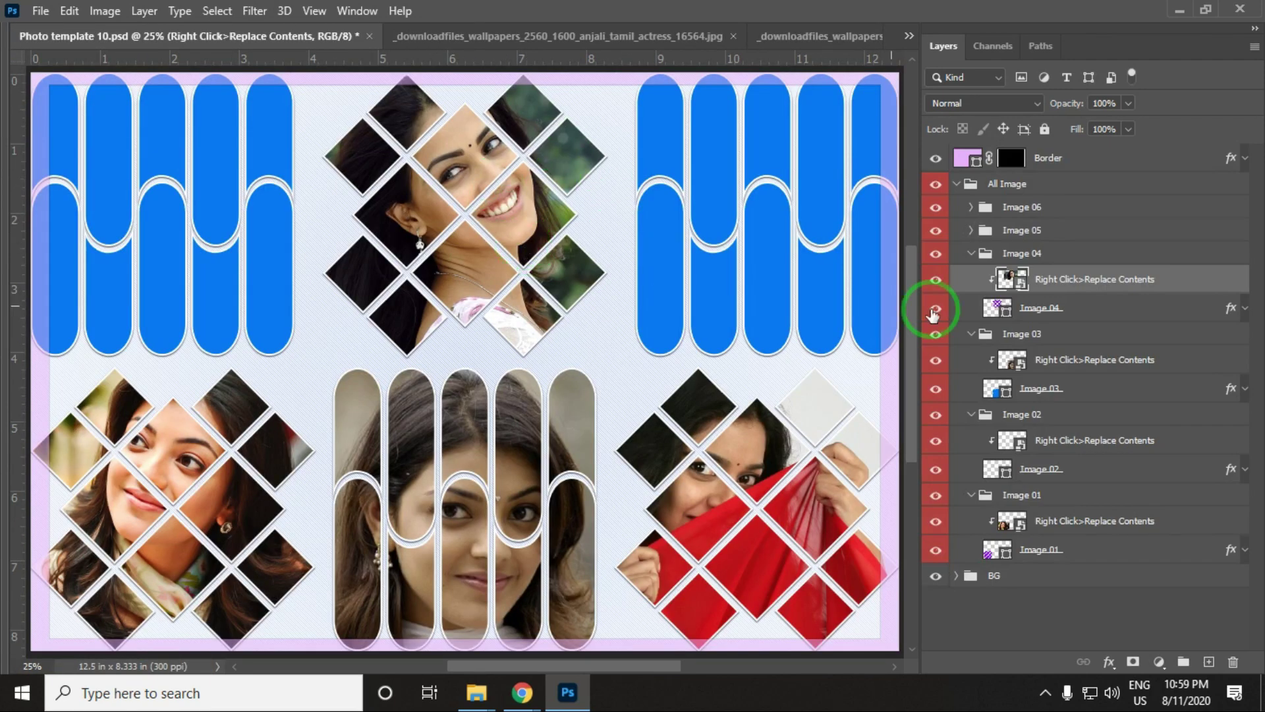
Copy the whole anjali_tamil_actress_16564.jpg photo, close its file, and paste the copy into the smart object of the Image 05 group.
left_click(971, 230)
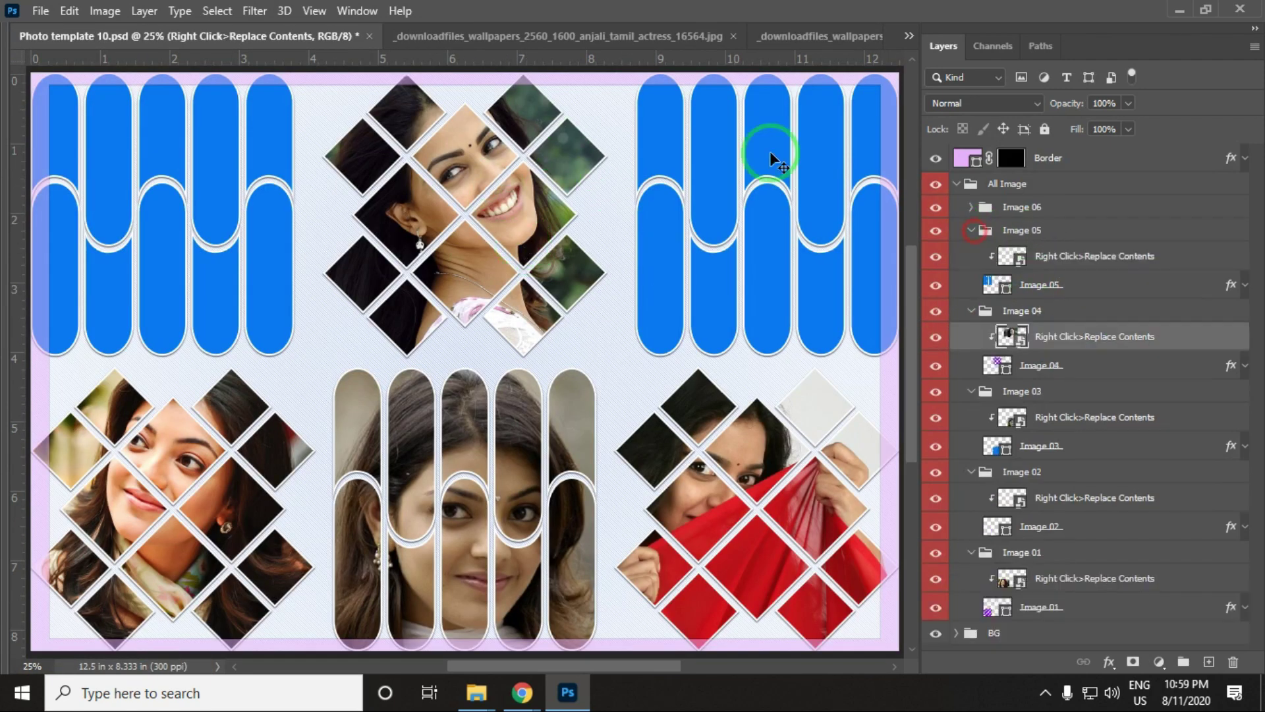
left_click(463, 37)
key("ctrl+a")
key("ctrl+w")
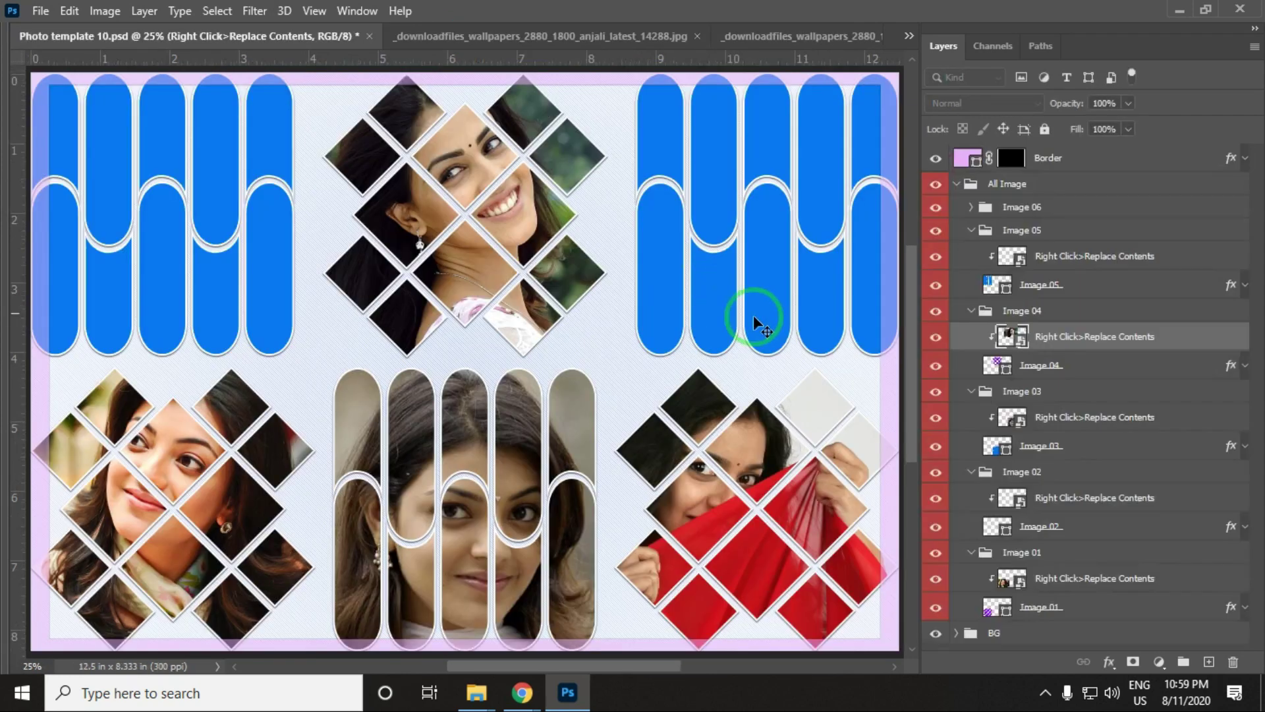
double_click(1013, 257)
key("ctrl+v")
Enlarge and reposition the pasted photo to cover the Layer 27.psb canvas, then save and close the smart object.
key("ctrl+t")
left_click_drag(603, 287, 799, 130)
left_click_drag(719, 224, 707, 224)
key("Return")
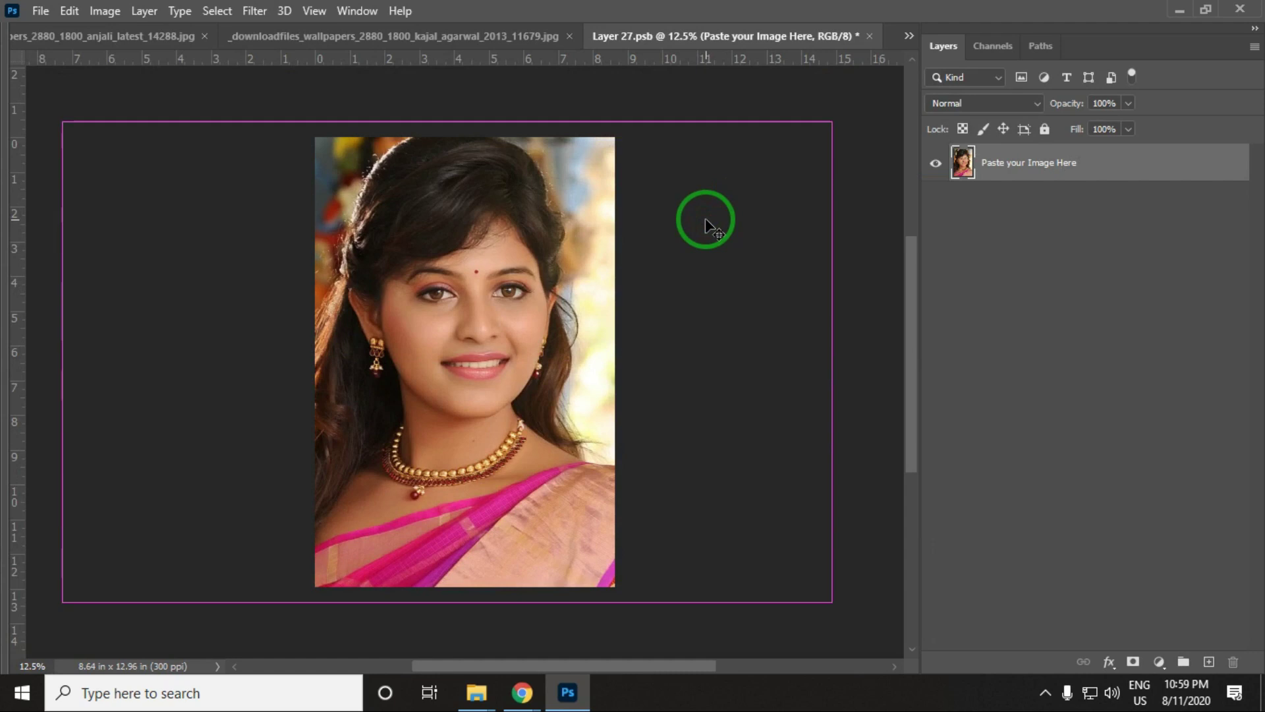
key("ctrl+s")
key("ctrl+w")
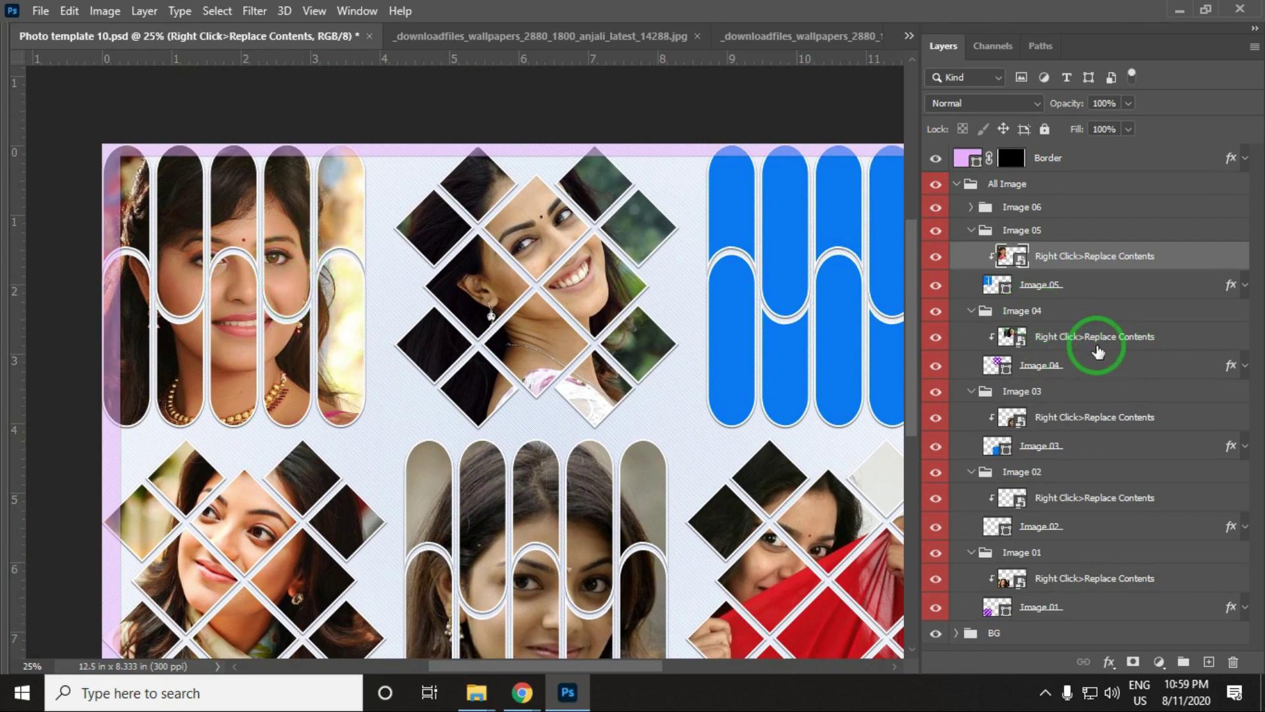
Copy the whole anjali_latest_14288.jpg photo, close its file, and paste the copy into the smart object of the Image 06 group.
left_click_drag(629, 376, 287, 391)
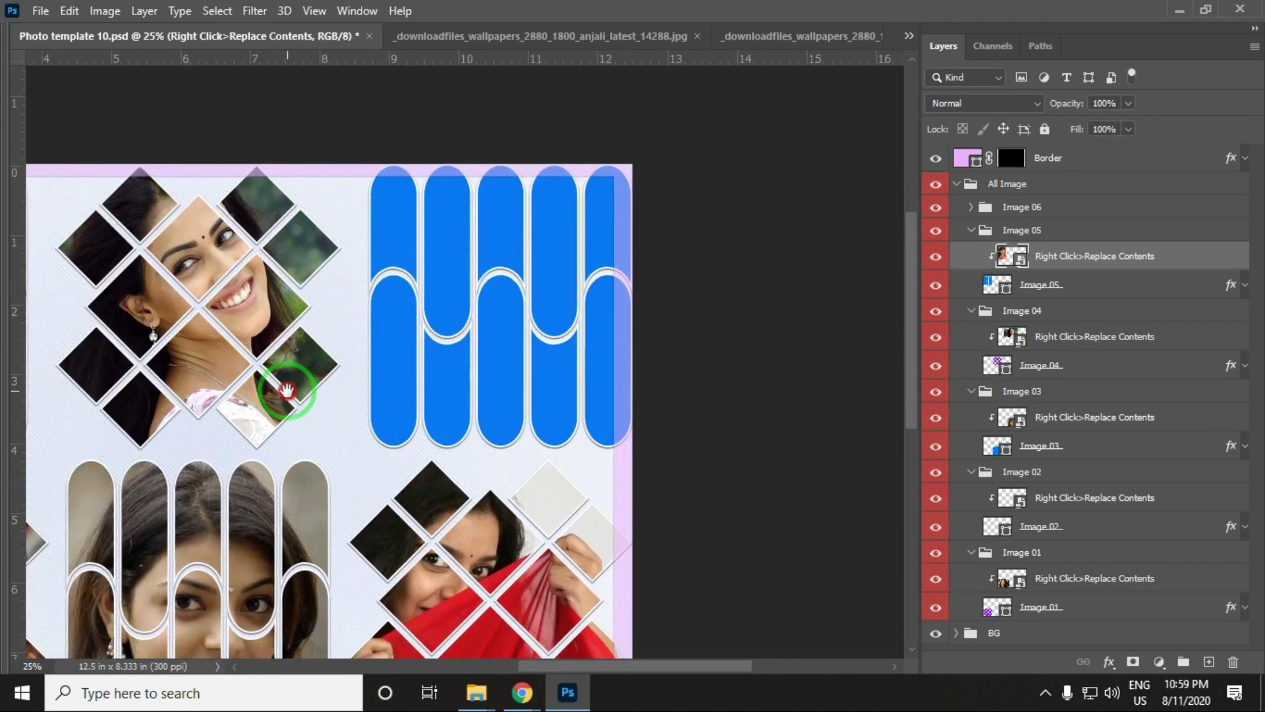
left_click(417, 37)
key("ctrl+a")
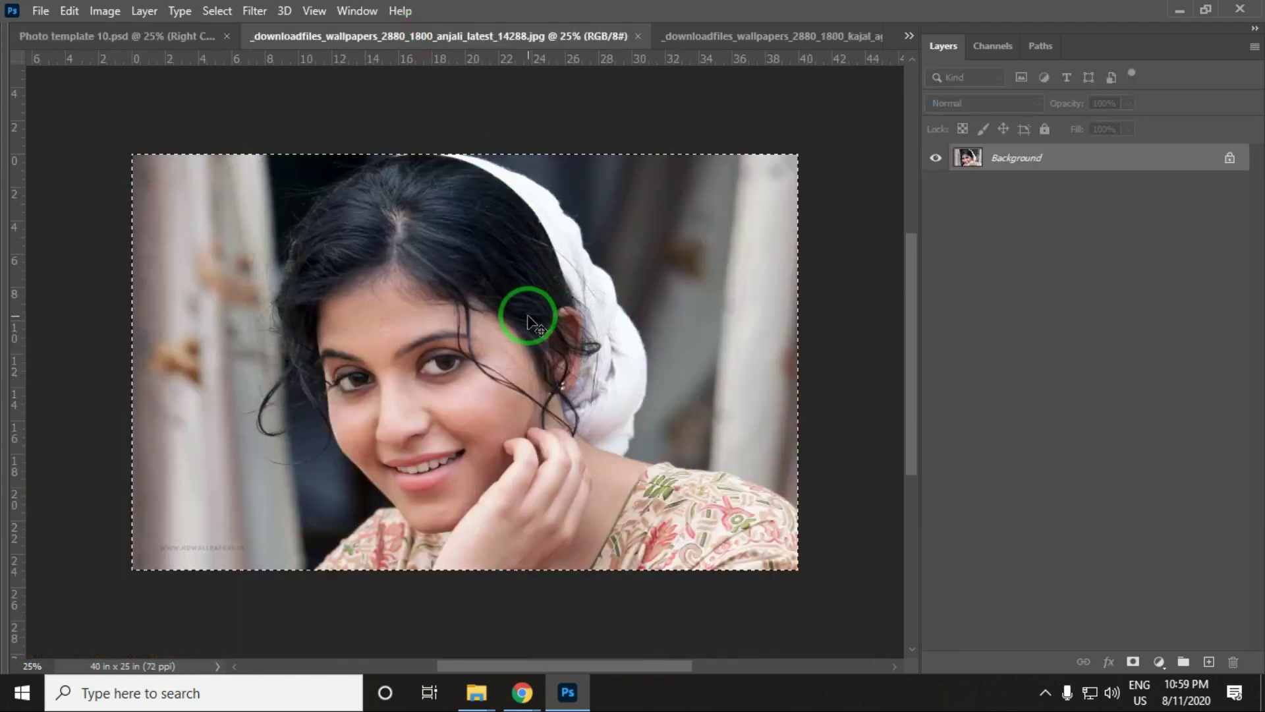
key("ctrl+w")
left_click(970, 207)
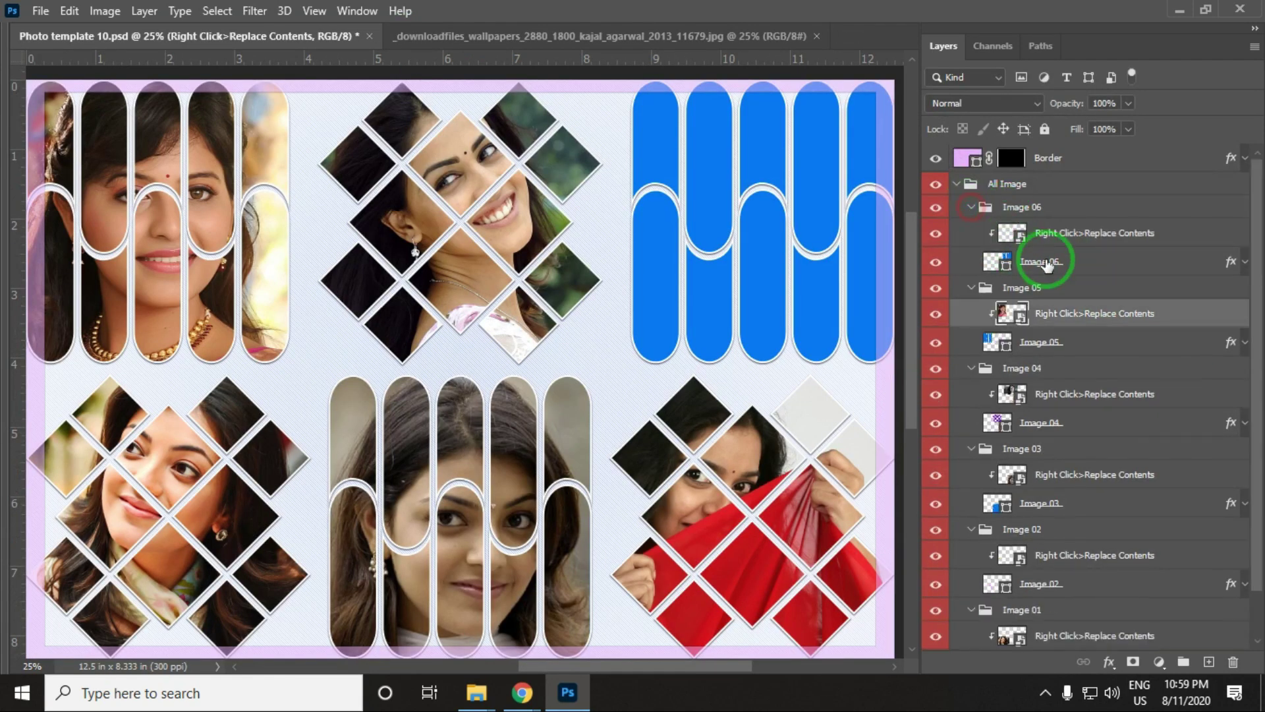
double_click(1019, 234)
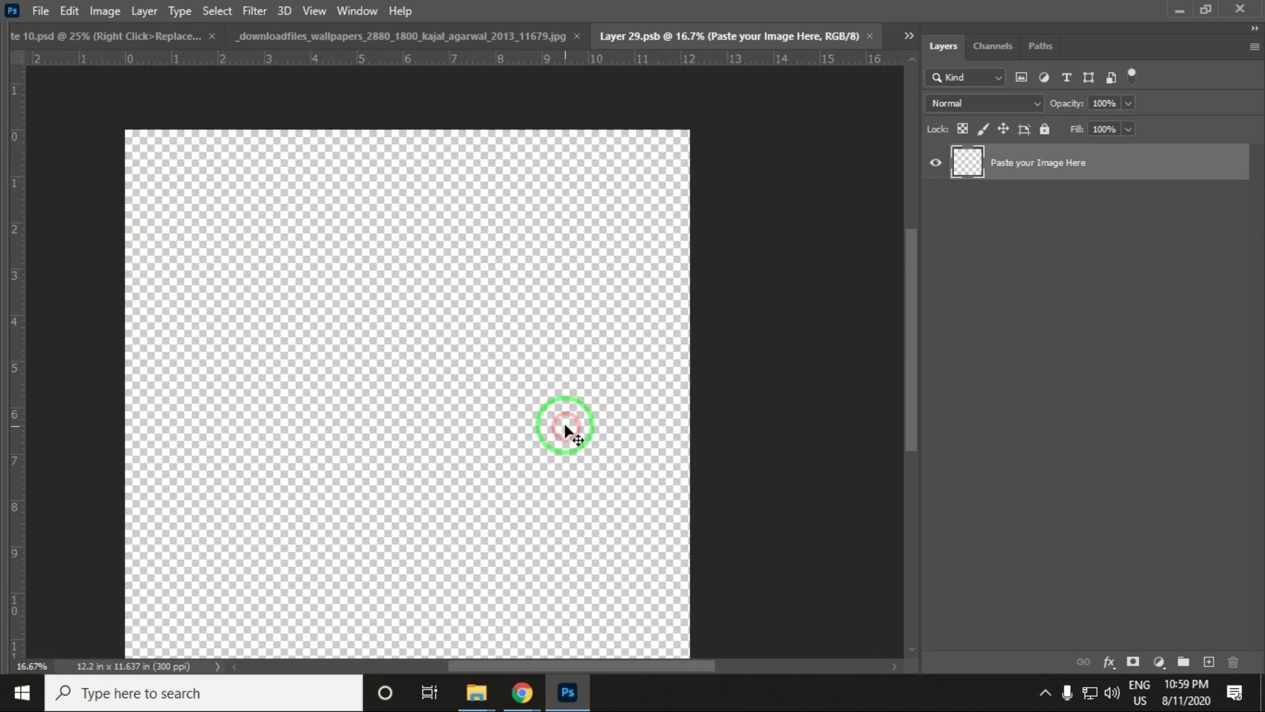
key("ctrl+v")
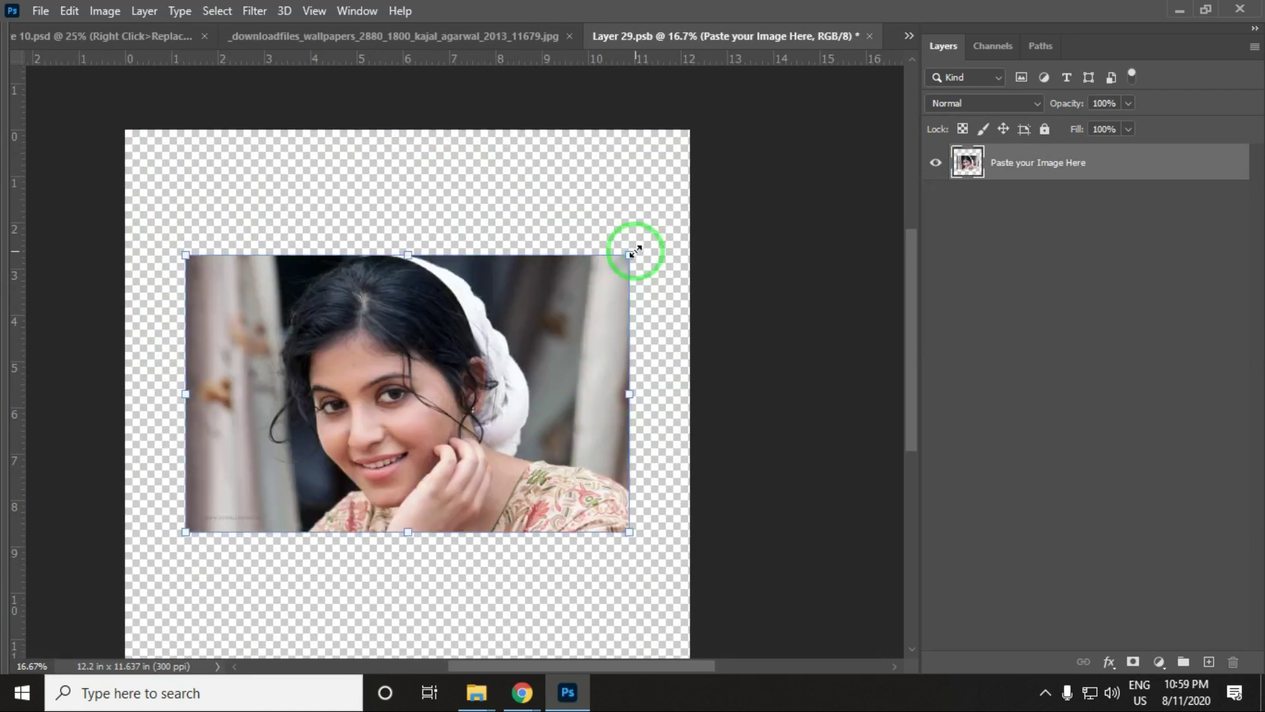
Enlarge and reposition the pasted photo to cover the Layer 29.psb canvas, then save and close the smart object.
left_click_drag(636, 248, 893, 93)
left_click_drag(667, 364, 710, 363)
key("Return")
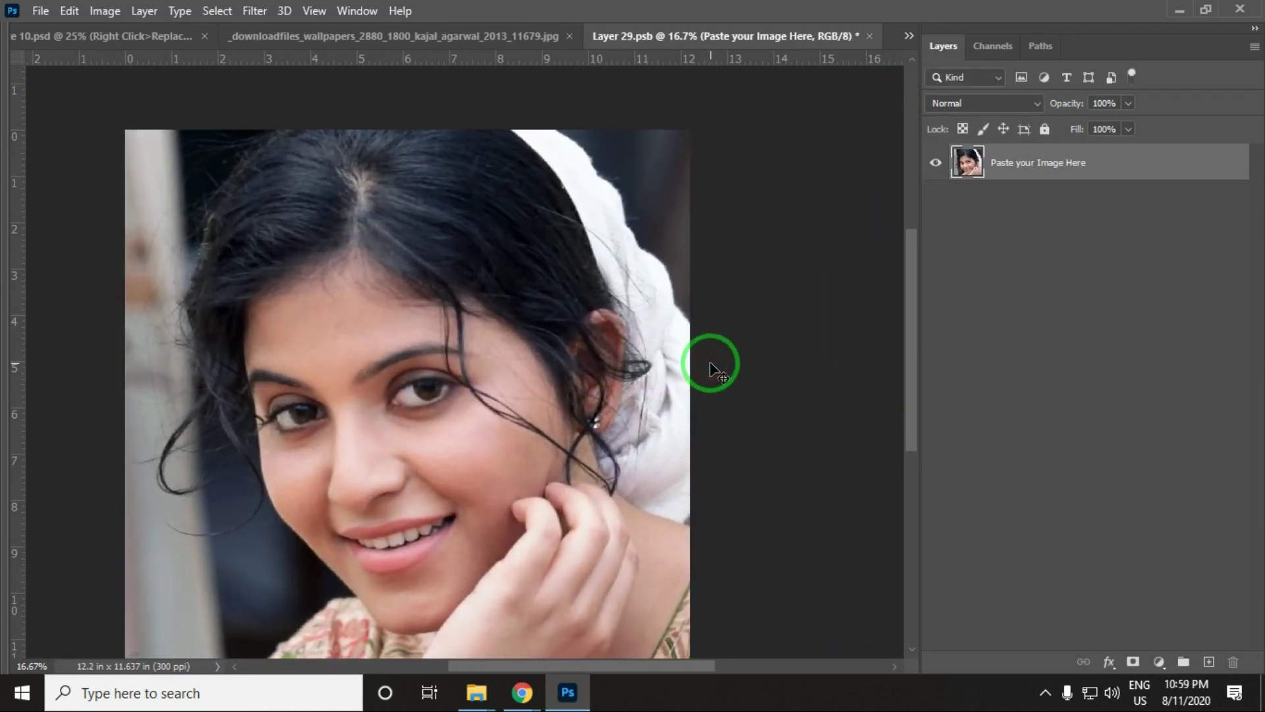
key("ctrl+s")
key("ctrl+w")
key("Return")
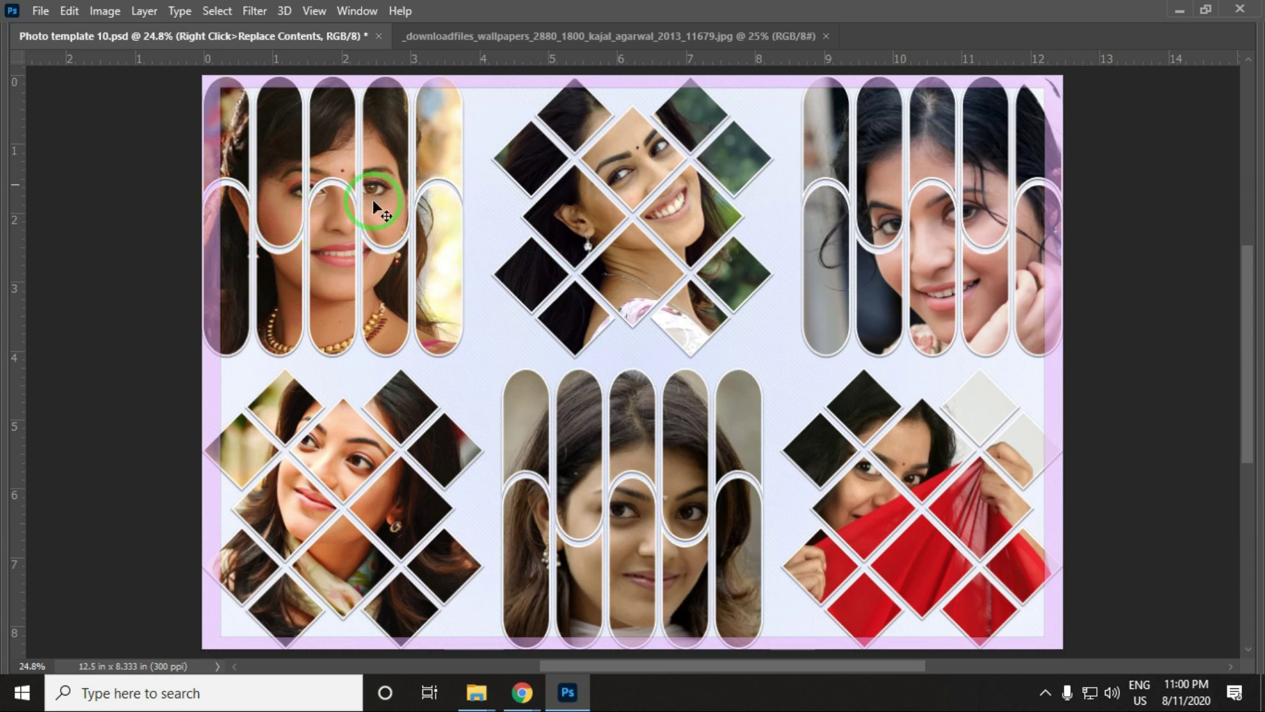
Reopen the Image 05 smart object, nudge the photo slightly up and left, save and close it, and fit the template in view.
key("Tab")
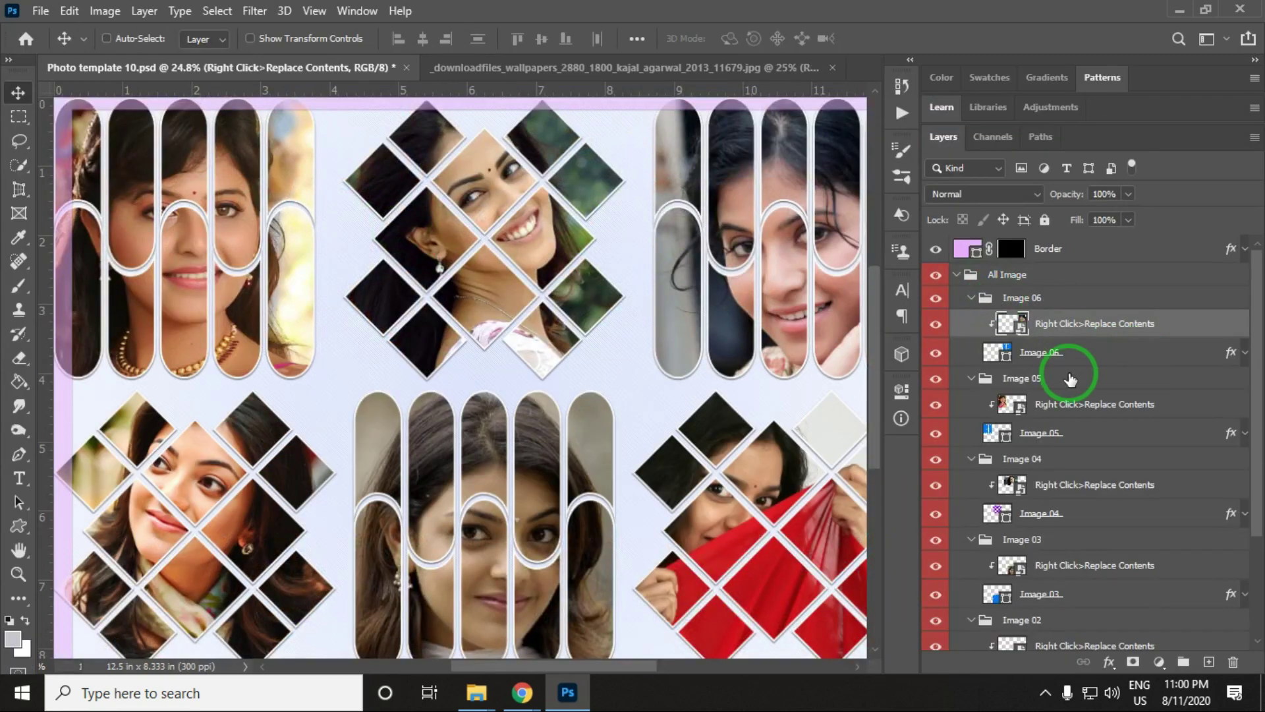
double_click(1011, 404)
left_click_drag(446, 276, 432, 263)
key("ctrl+s")
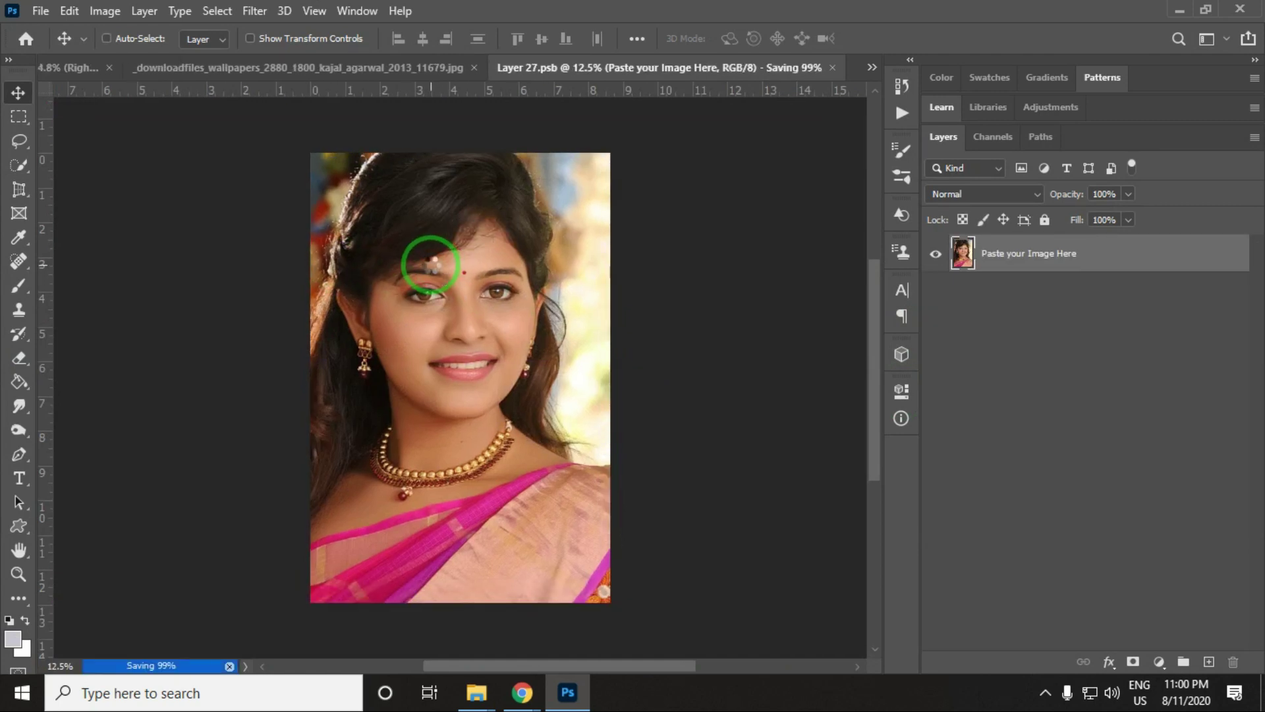
key("ctrl+w")
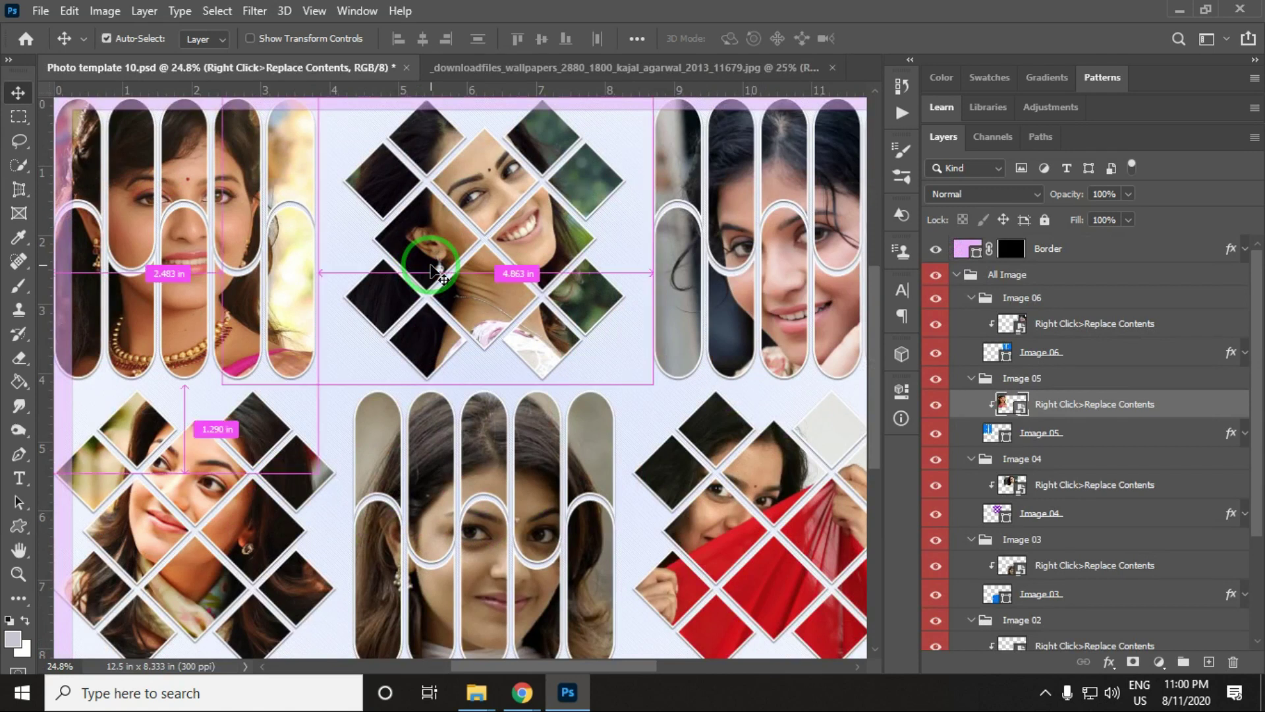
key("ctrl+0")
Switch to File Explorer to view the photo templates in folder 004, then return to the filled template in Photoshop.
left_click(1178, 11)
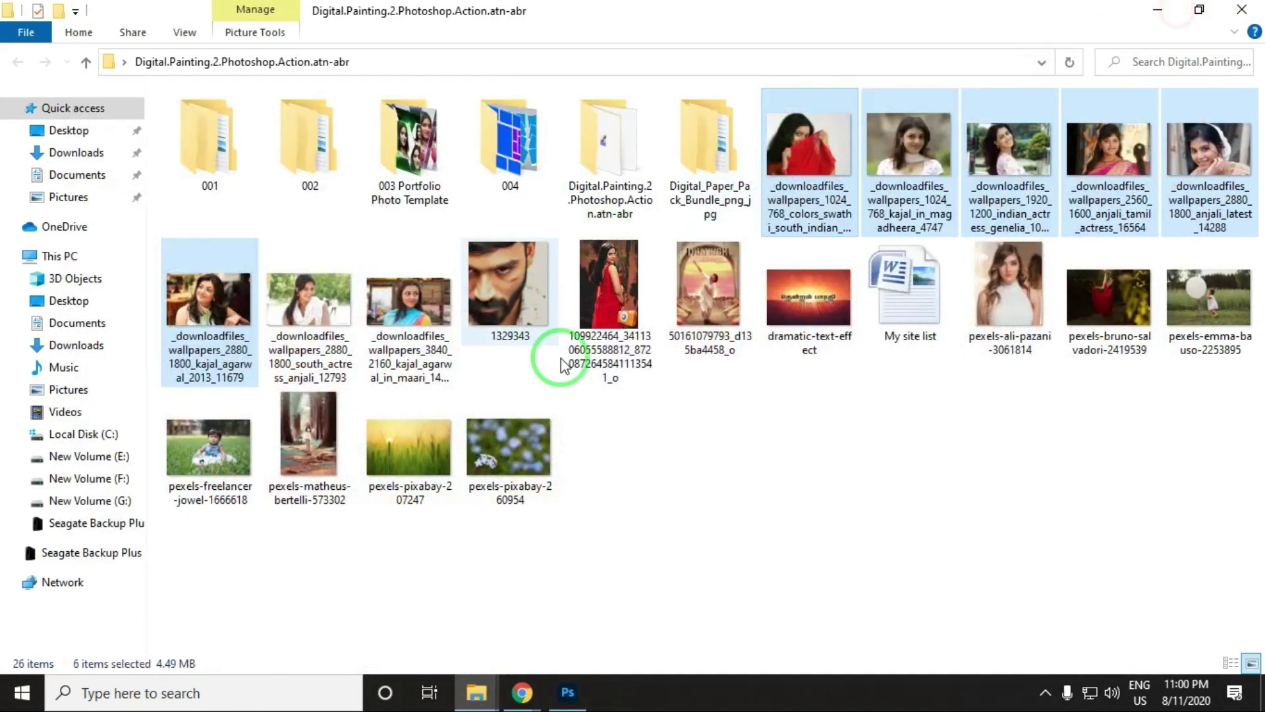
mouse_move(477, 692)
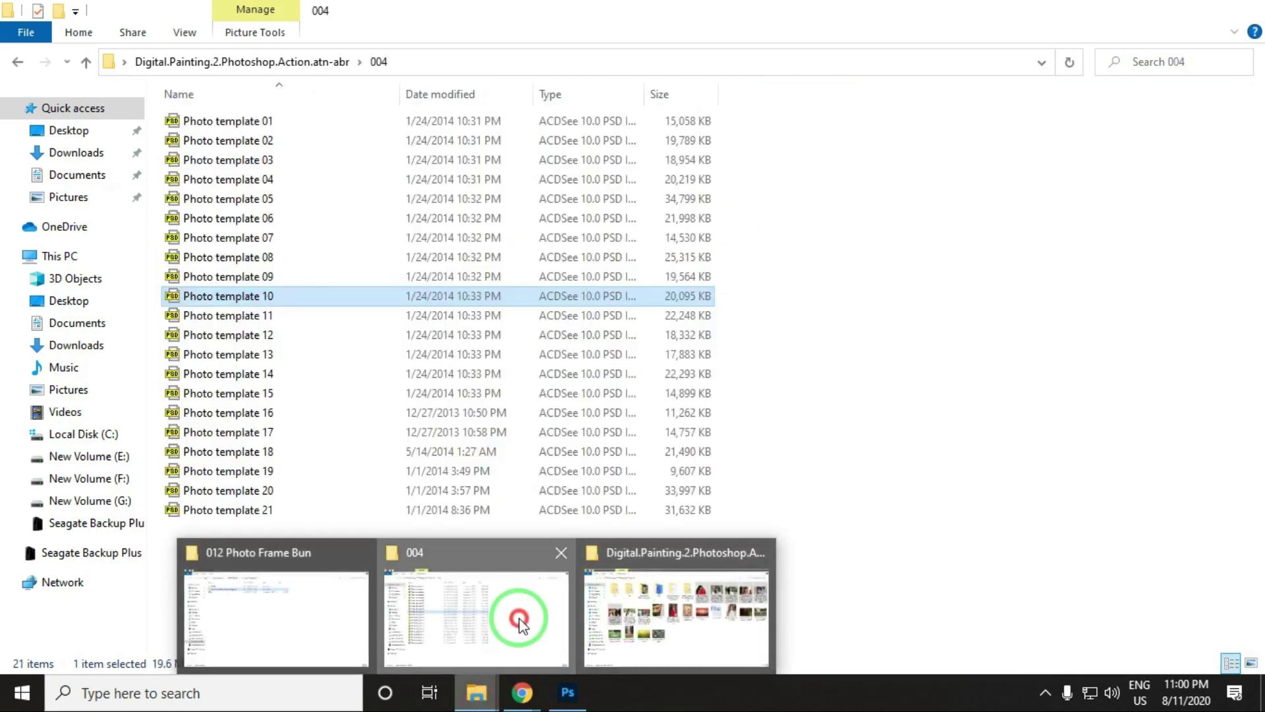
left_click(510, 616)
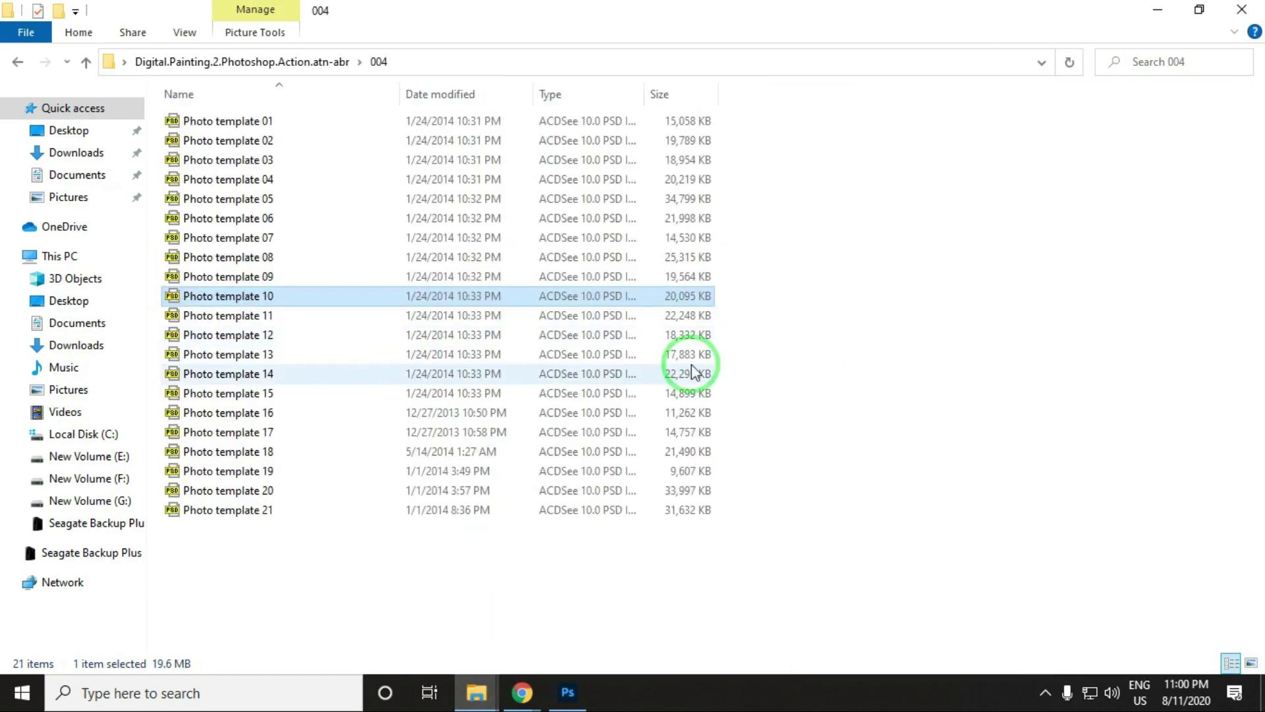
left_click(1158, 10)
left_click(568, 692)
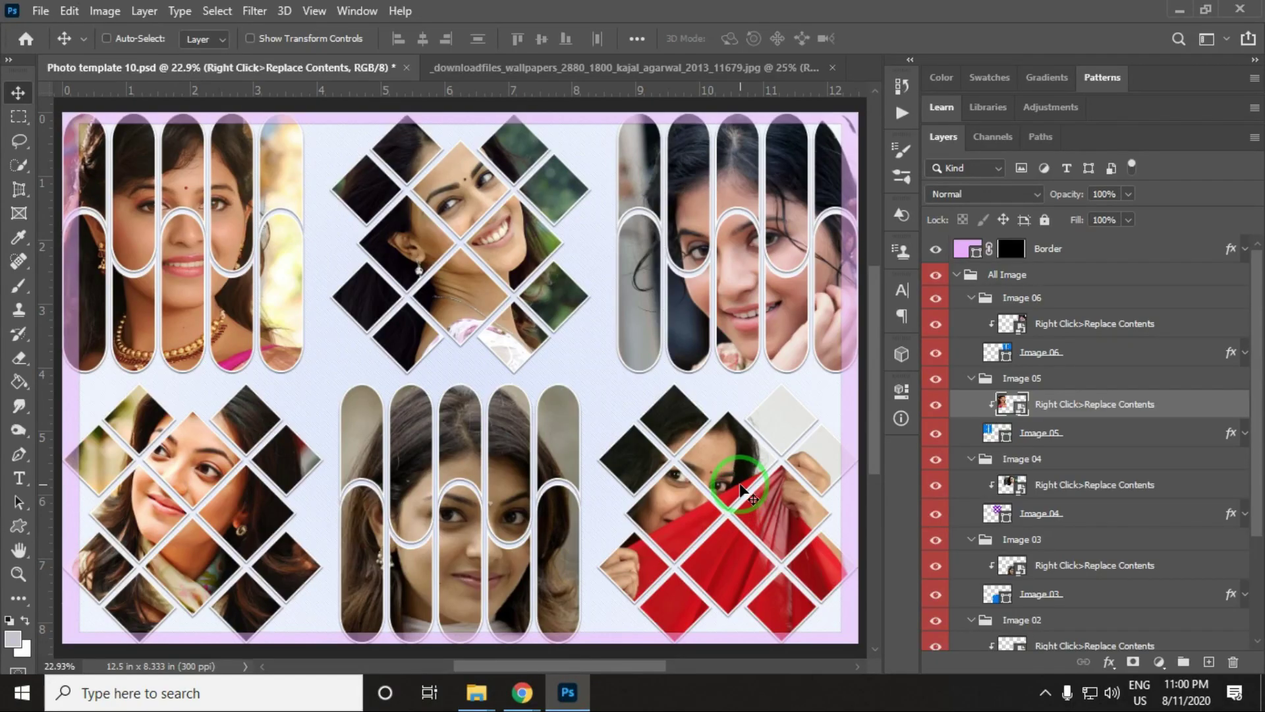
Open Photo template 01 from folder 004 in ACDSee Quick View, browse the other template designs, then minimize the viewer.
left_click(1179, 11)
left_click(477, 692)
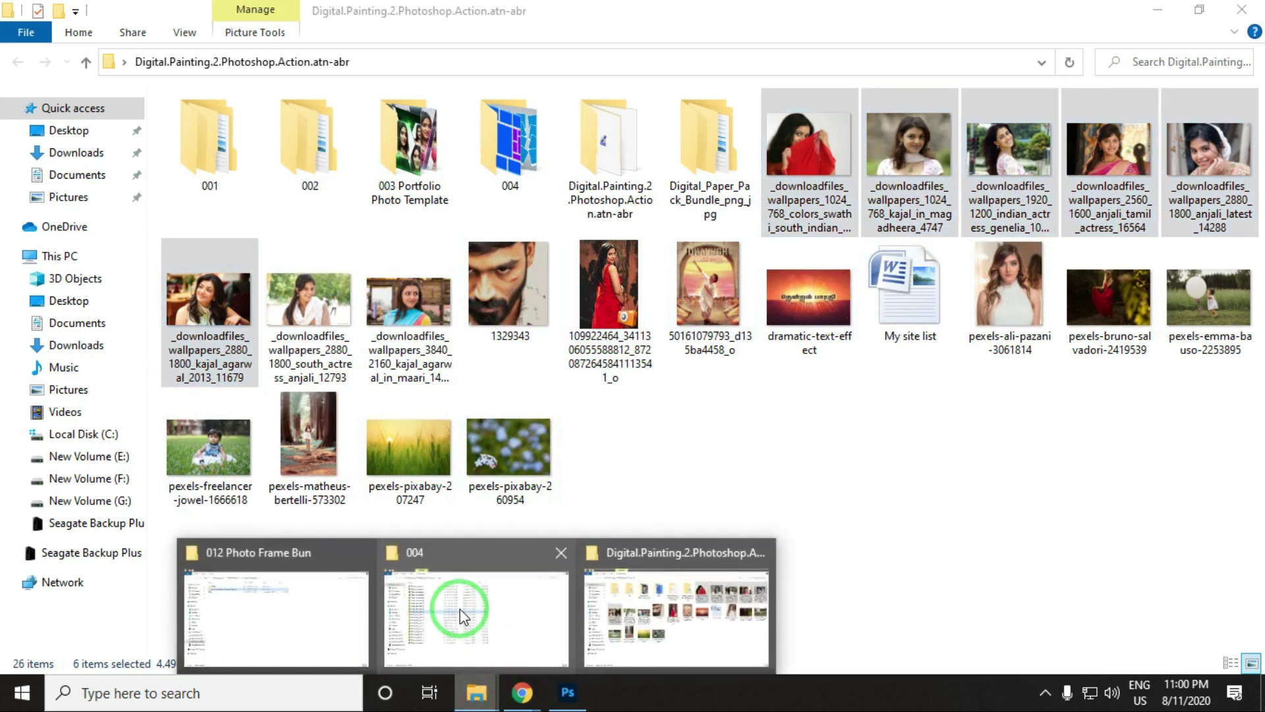
left_click(455, 607)
double_click(288, 121)
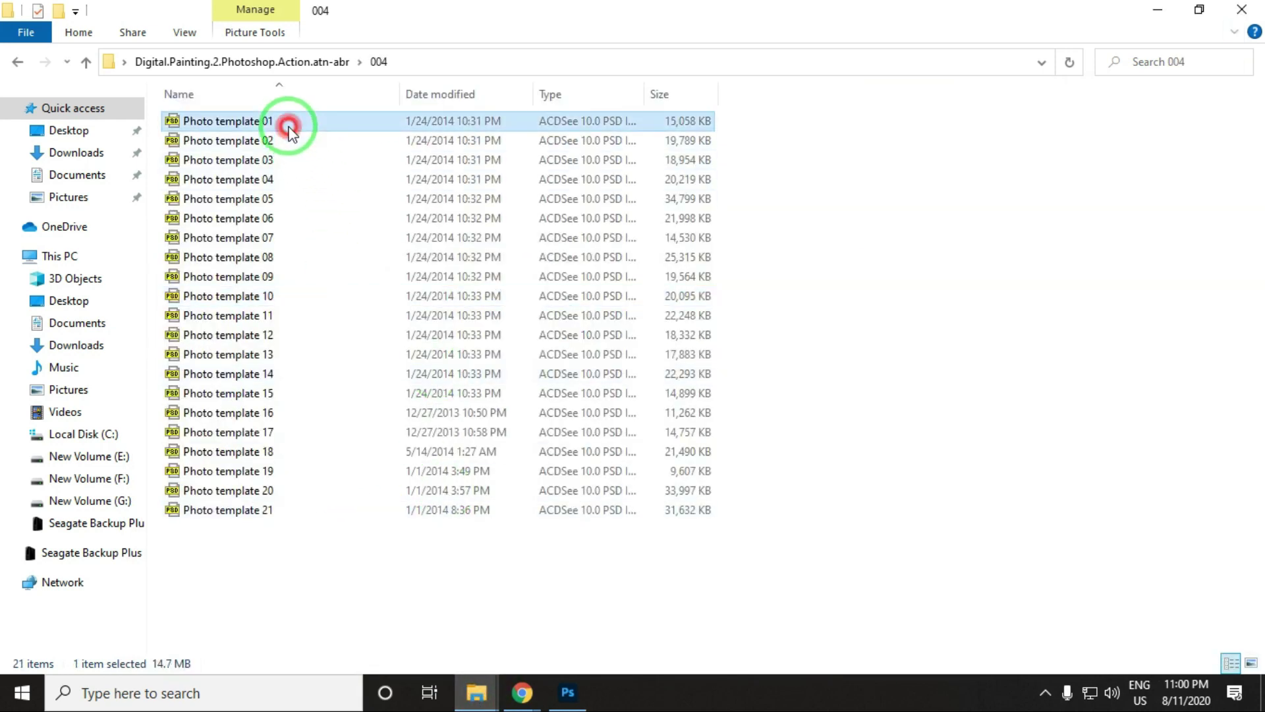
scroll(594, 361, "down", 6)
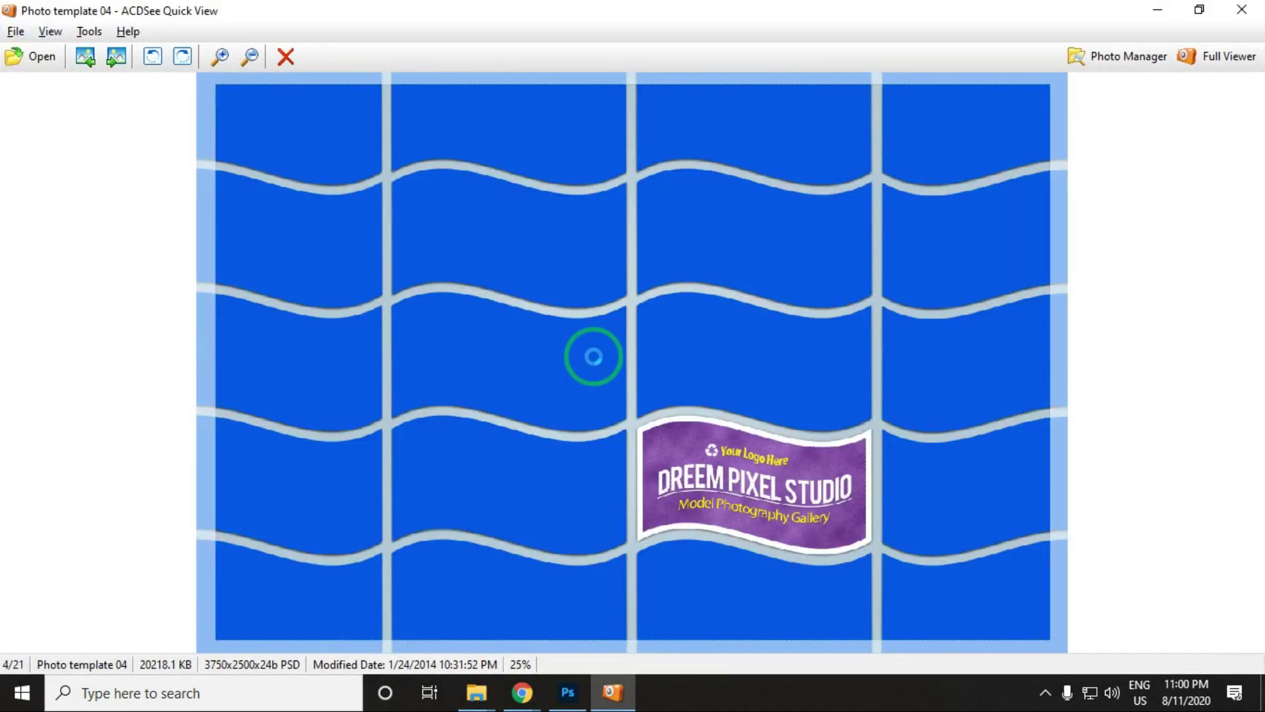
scroll(595, 359, "down", 5)
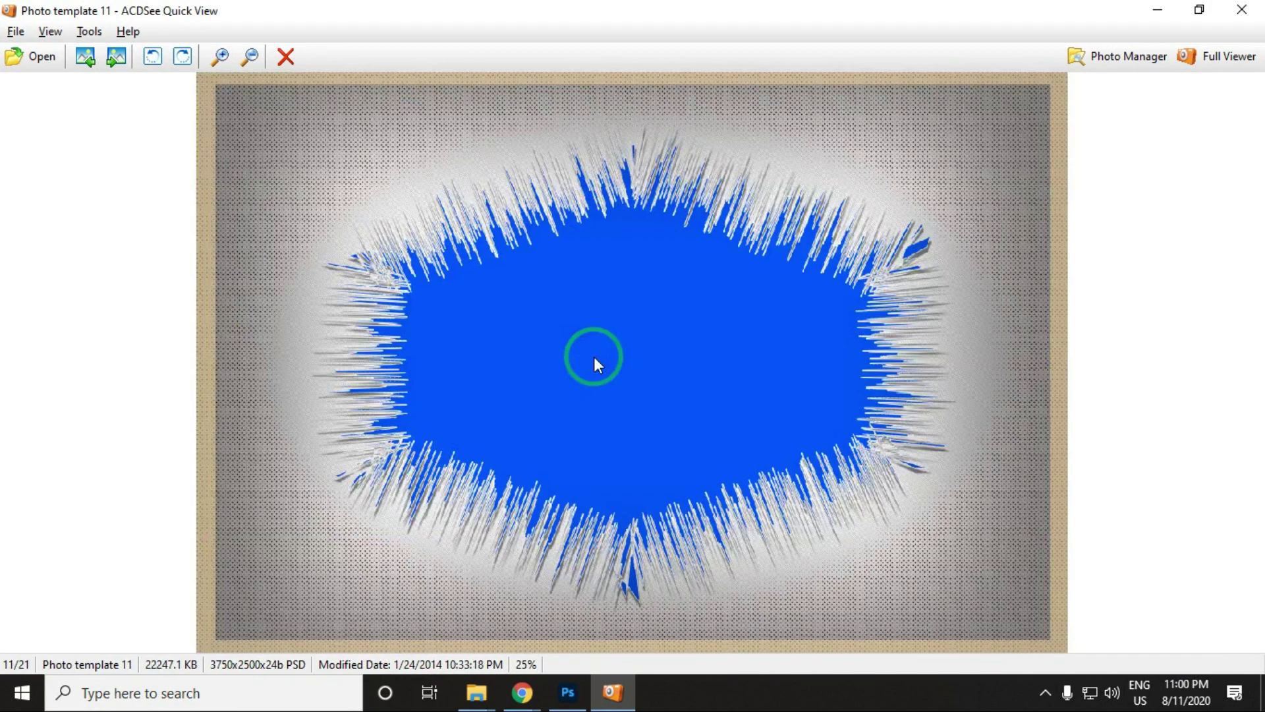
scroll(594, 357, "up", 5)
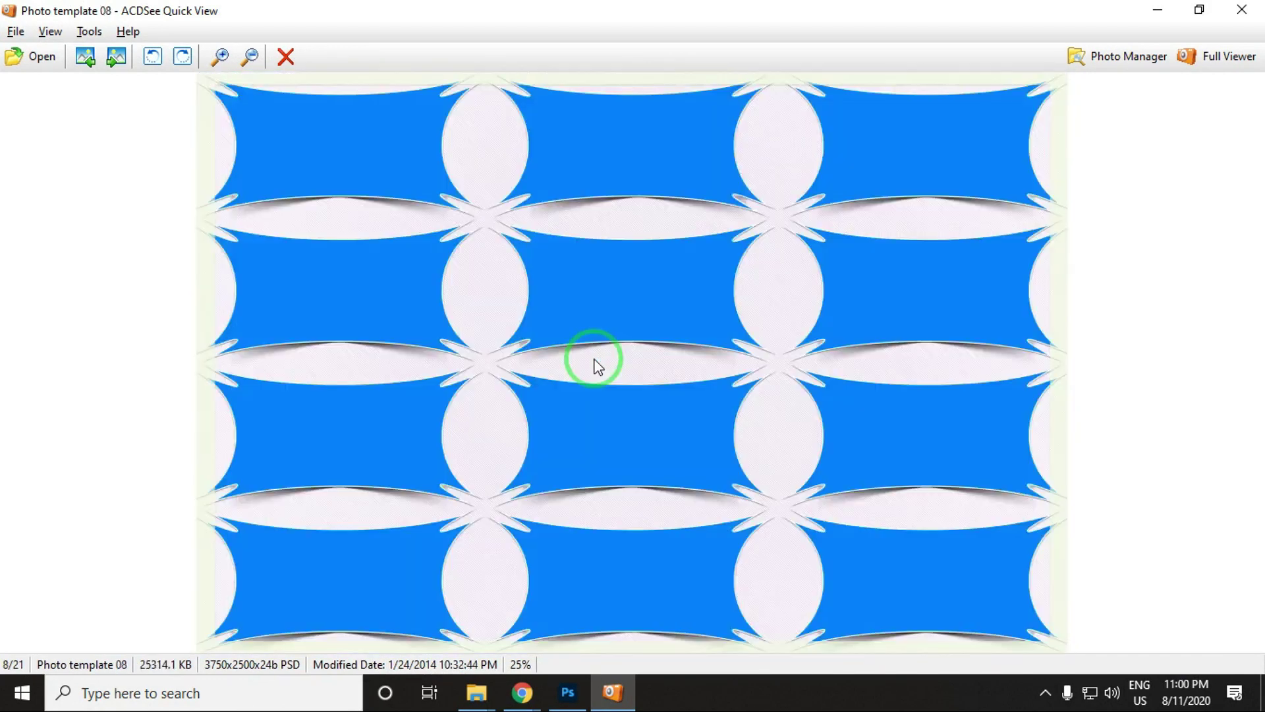
scroll(594, 359, "up", 3)
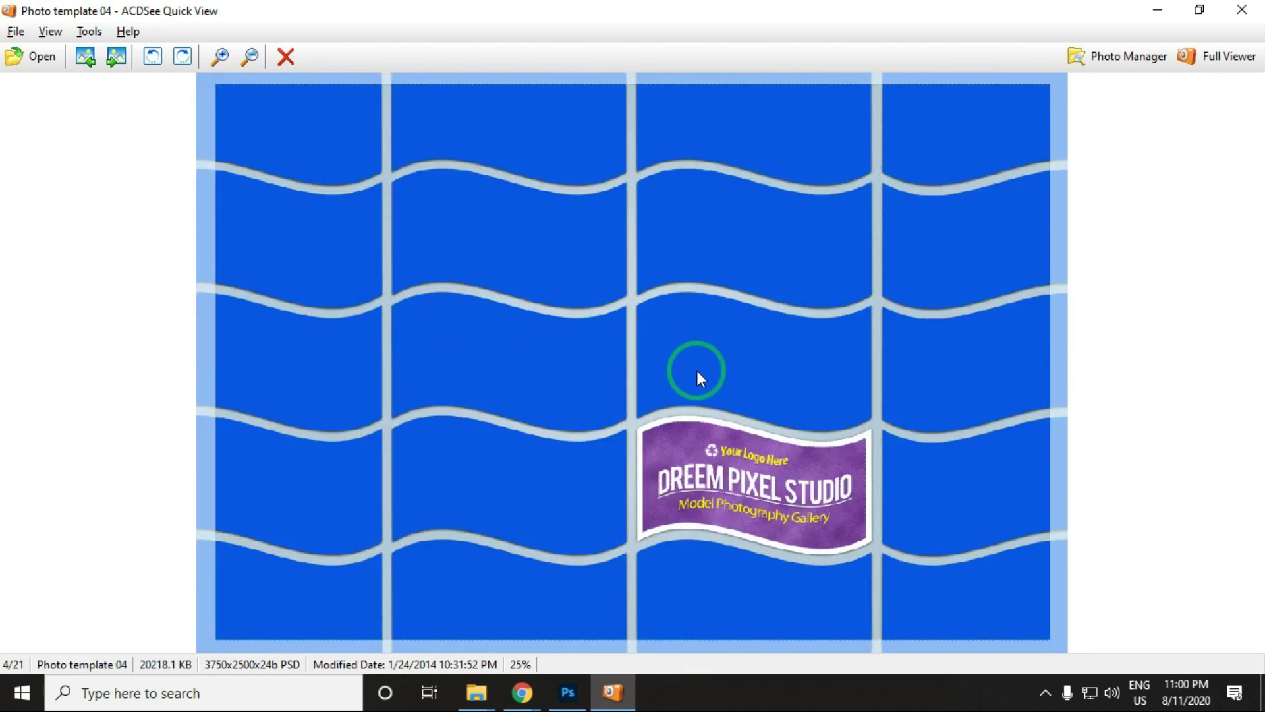
scroll(863, 401, "up", 1)
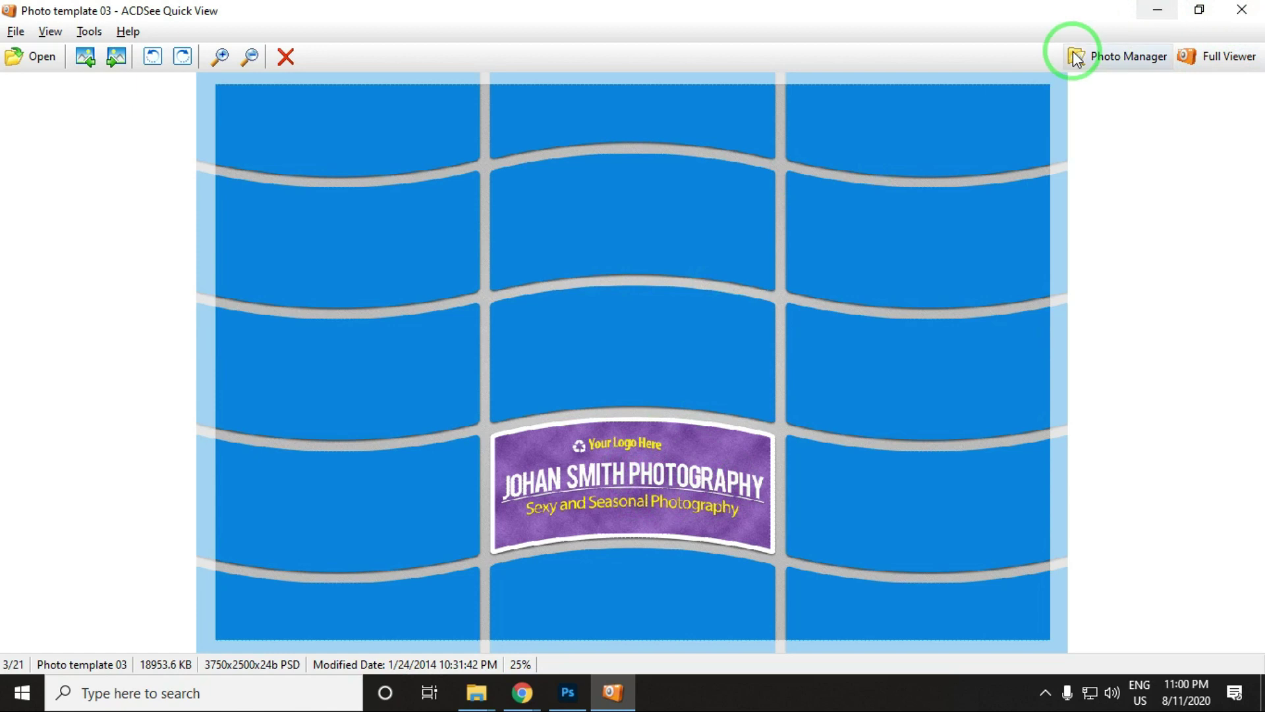
left_click(1158, 11)
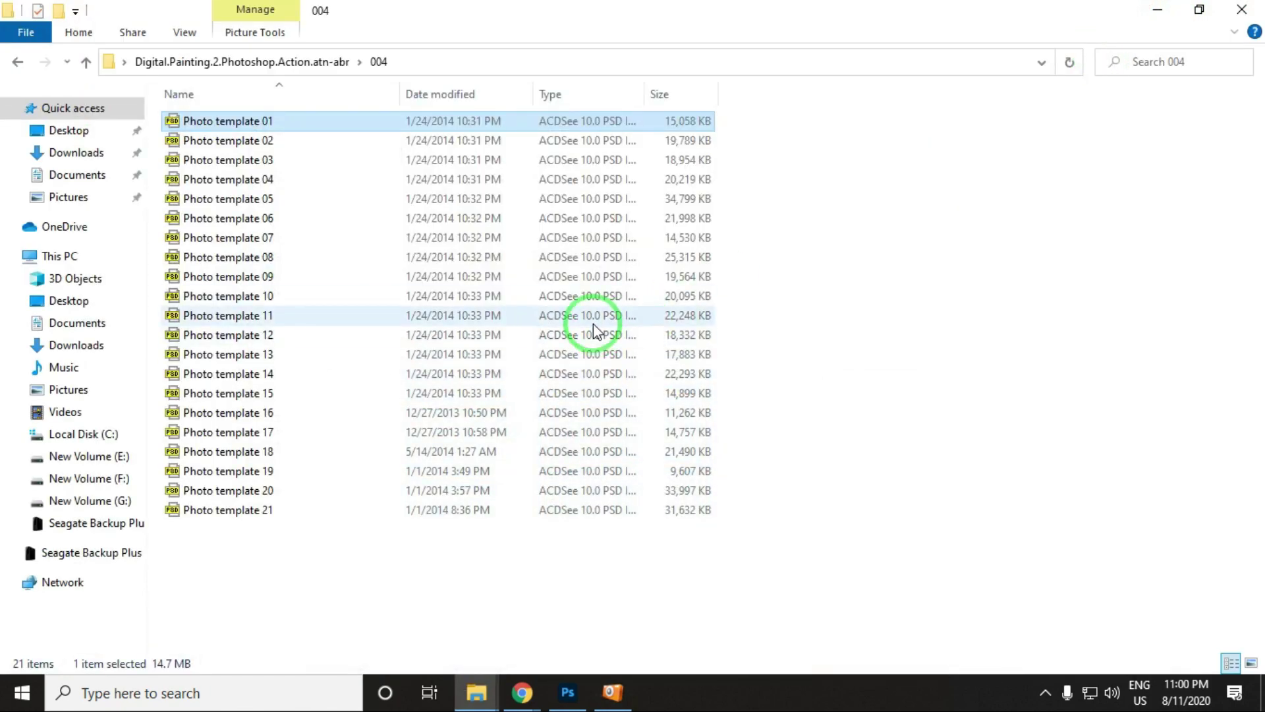